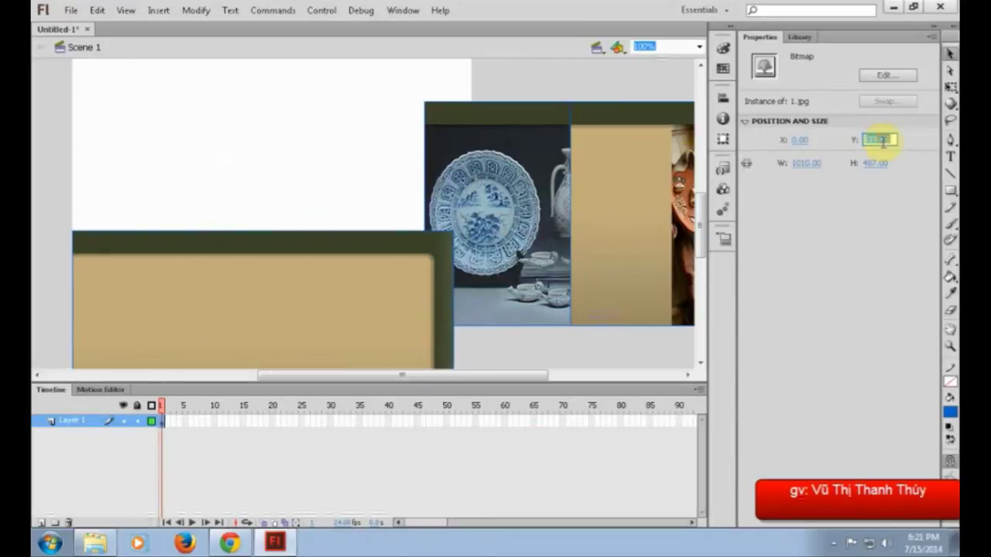
Step: Set the selected images' Y position to 0 and align them all to the stage's left and top edges
text(0)
key(Return)
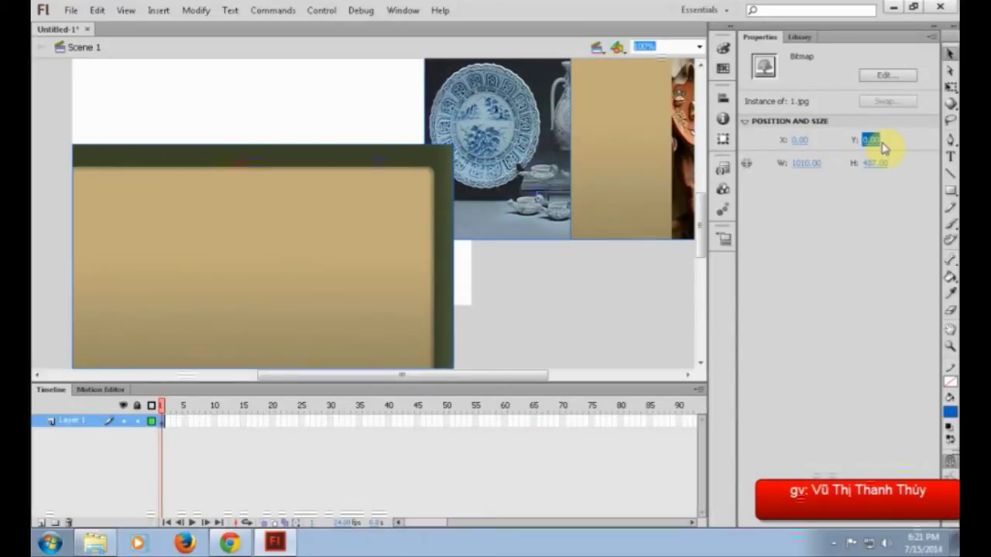
click(723, 99)
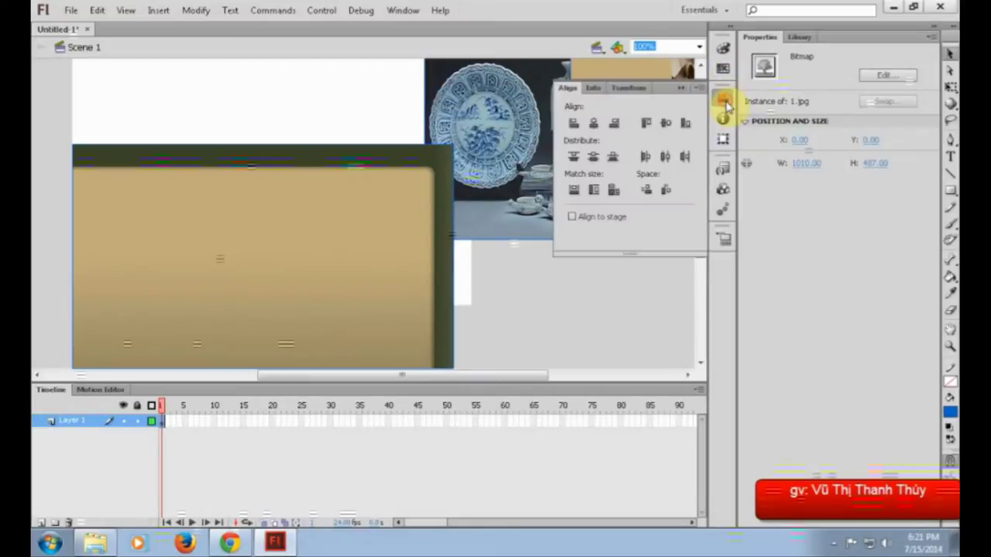
click(569, 218)
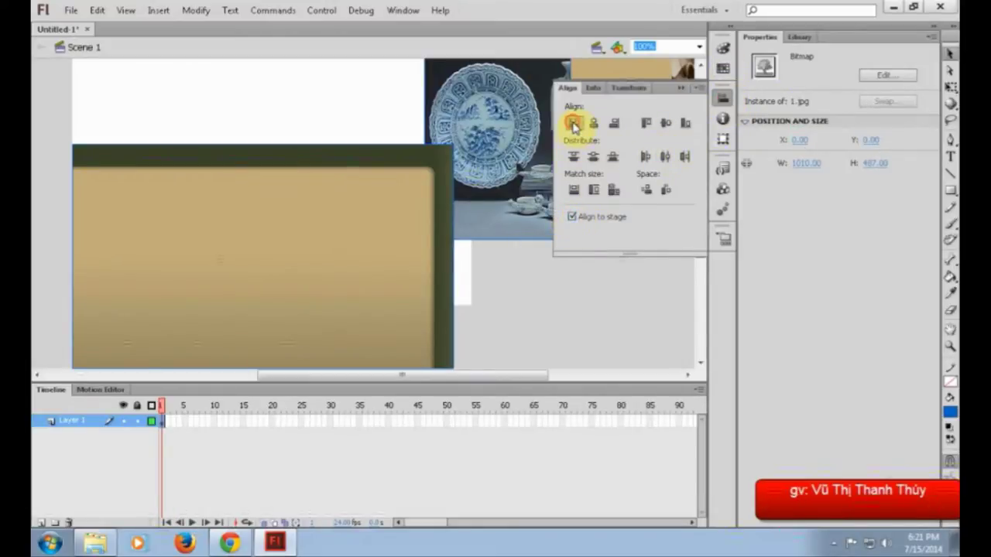
click(573, 122)
click(645, 123)
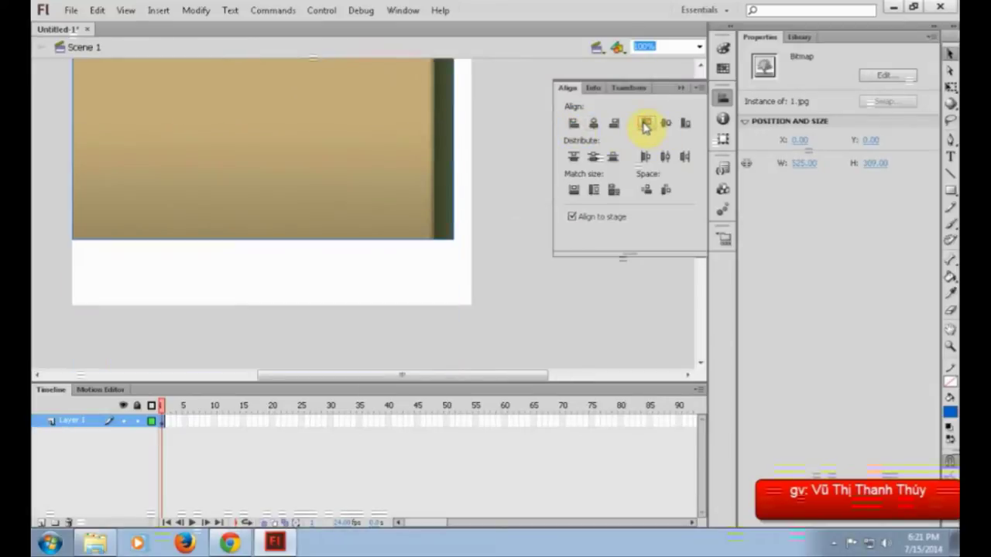
Step: Check the background image's dimensions and set the stage size to 535 x 309 px
click(571, 270)
click(420, 181)
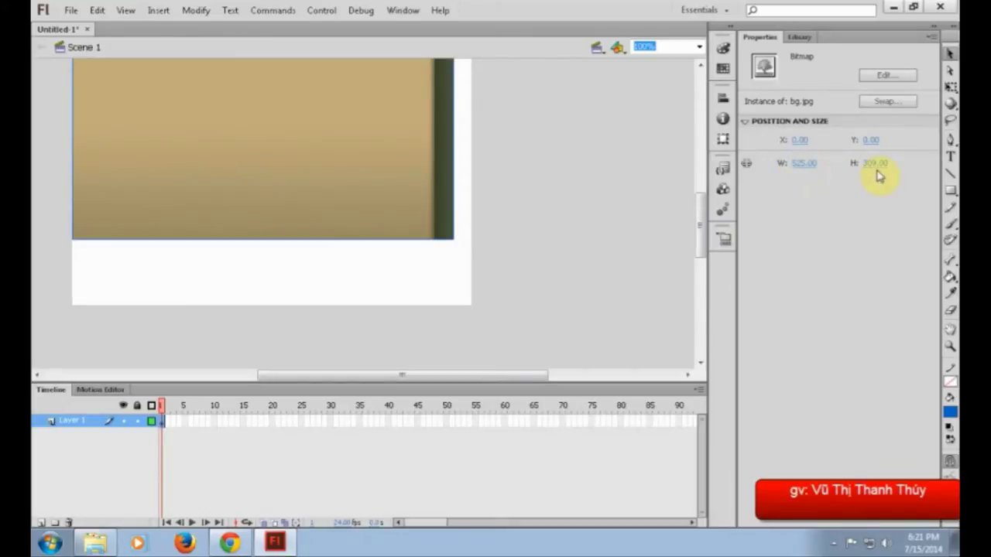
click(670, 159)
click(805, 258)
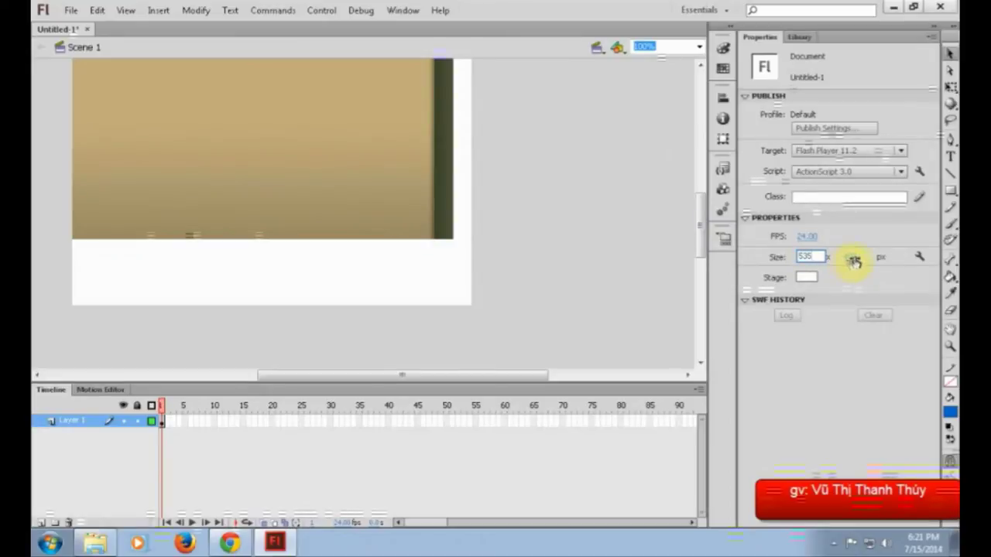
text(535)
click(852, 259)
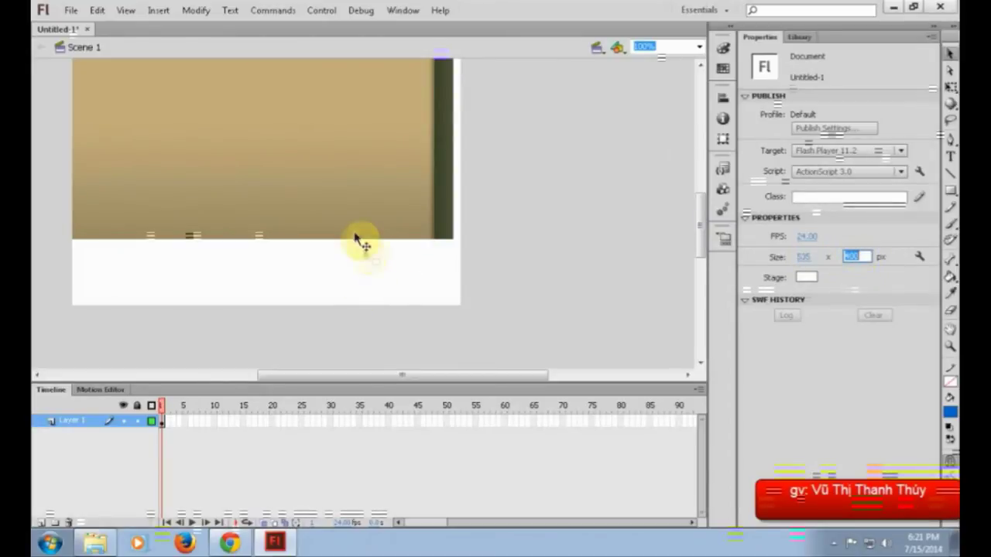
text(309)
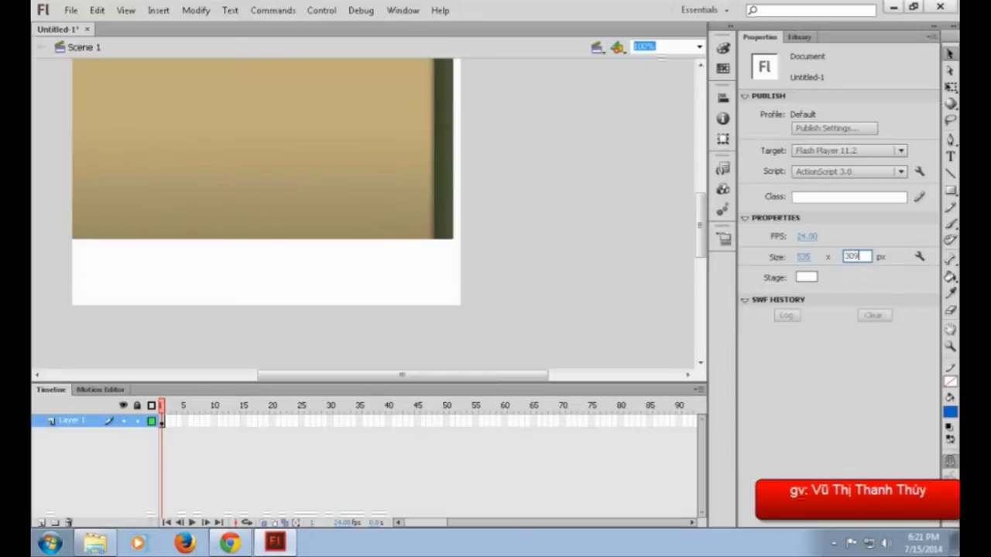
key(Return)
Step: Recheck the background image's size and set the stage width to 525 px
click(357, 200)
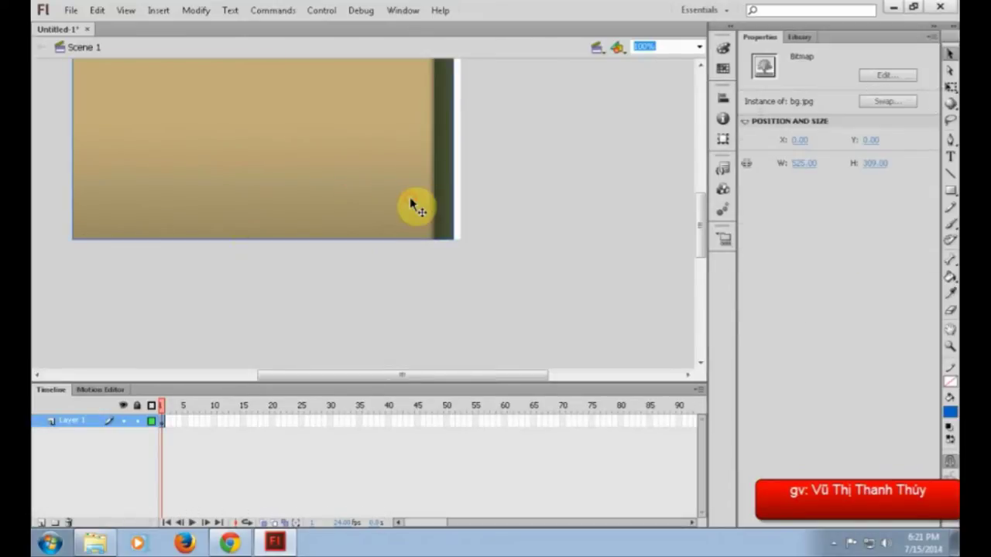
click(514, 219)
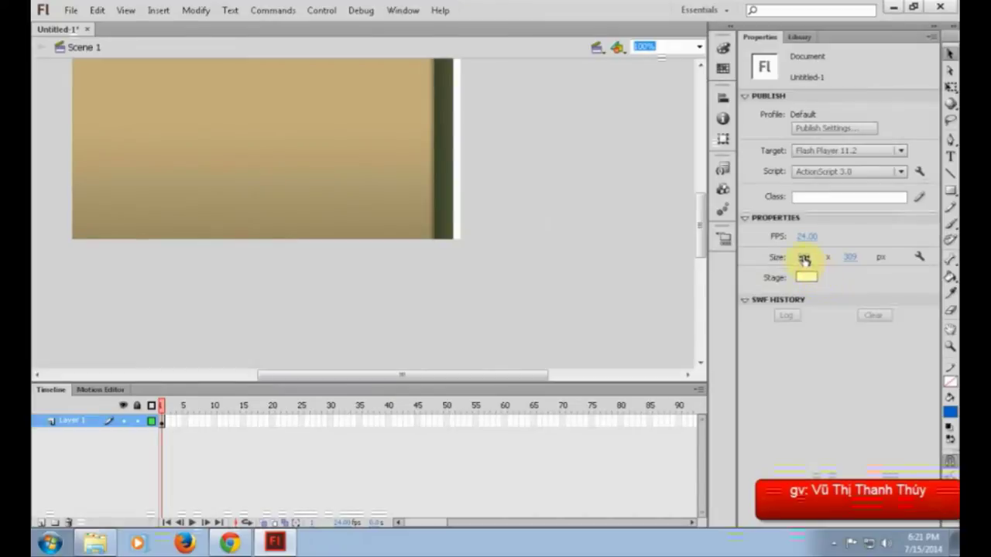
click(804, 258)
text(525)
key(Return)
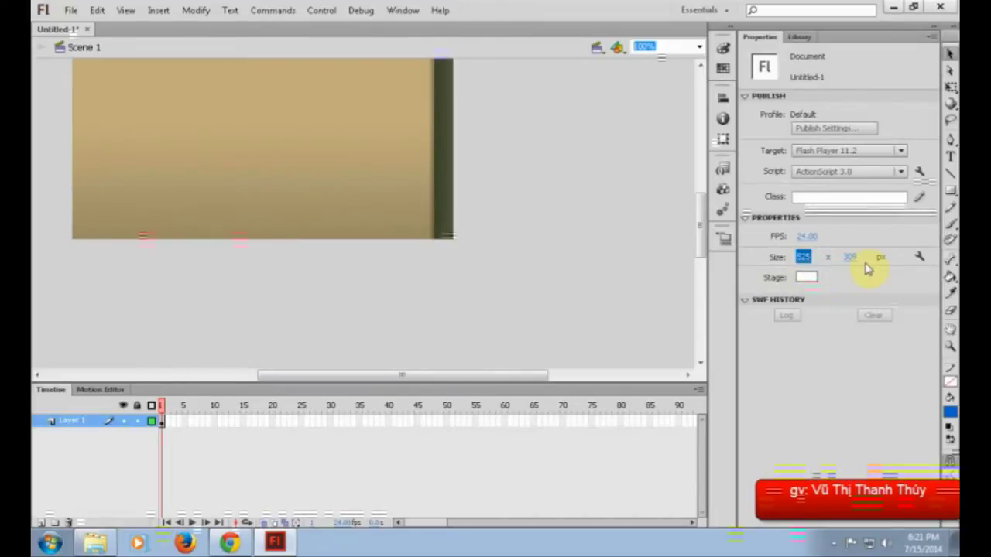
Step: Select all images on the stage and distribute them to separate layers
drag(698, 268, 698, 239)
key(ctrl+a)
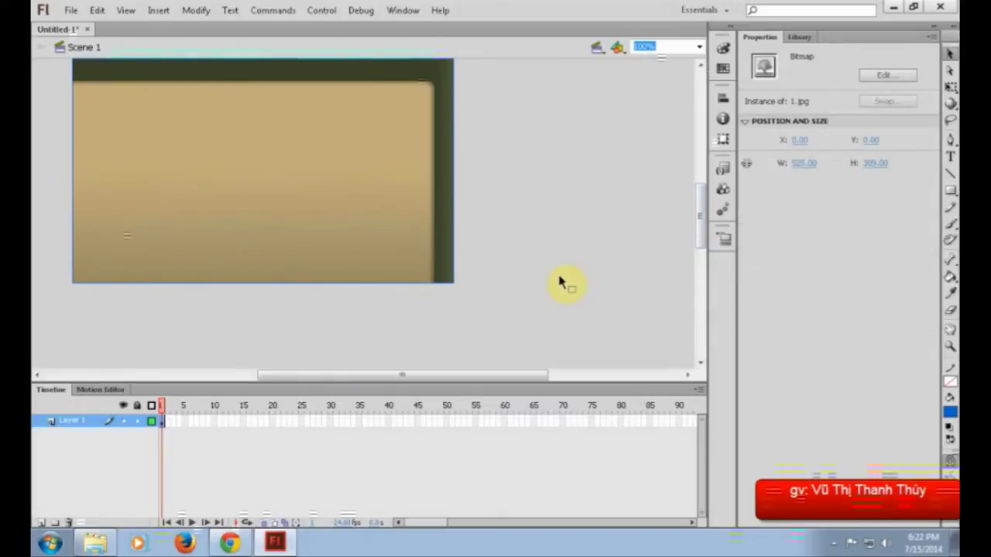
right_click(242, 138)
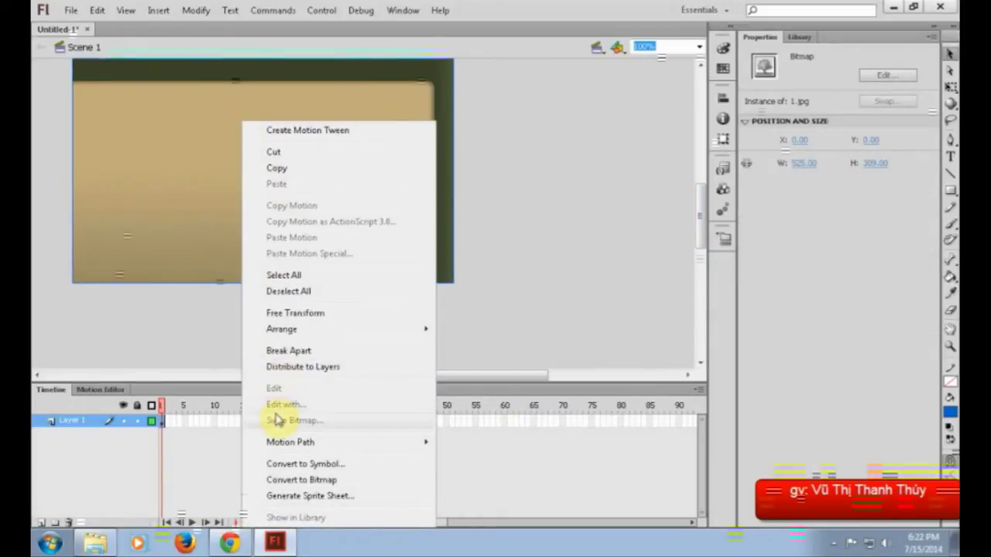
click(302, 367)
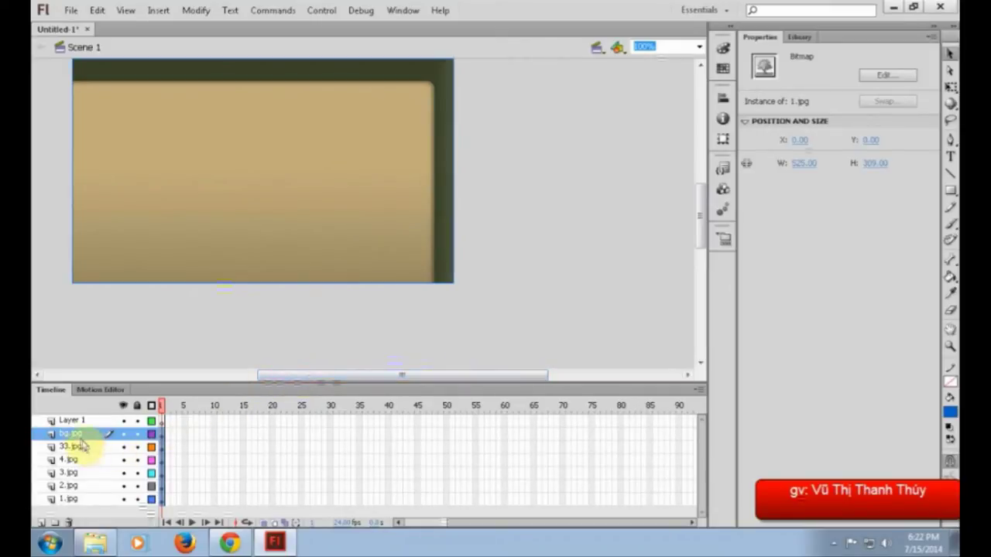
Step: Move the bg.jpg layer to the bottom of the layer stack and hide every other layer
drag(75, 434, 76, 519)
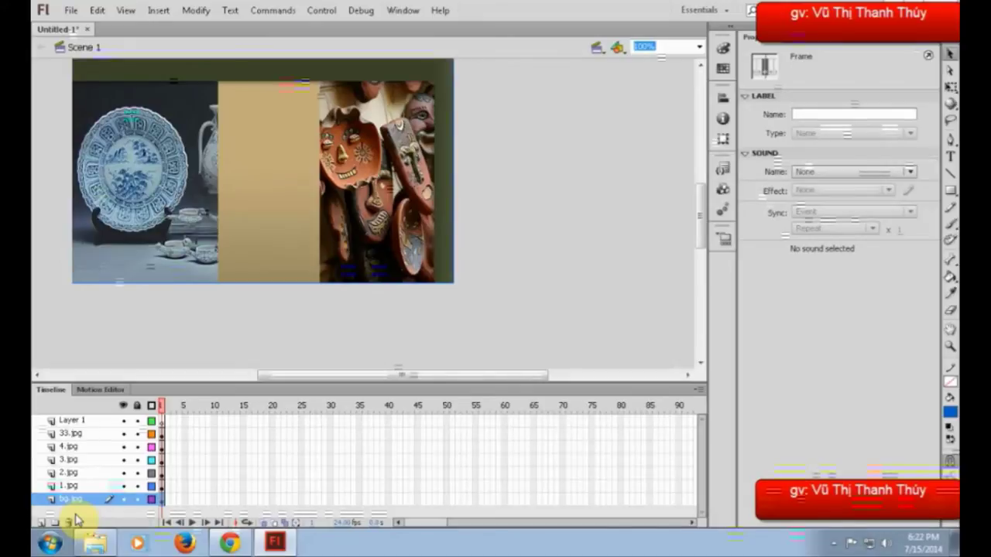
drag(124, 486, 126, 399)
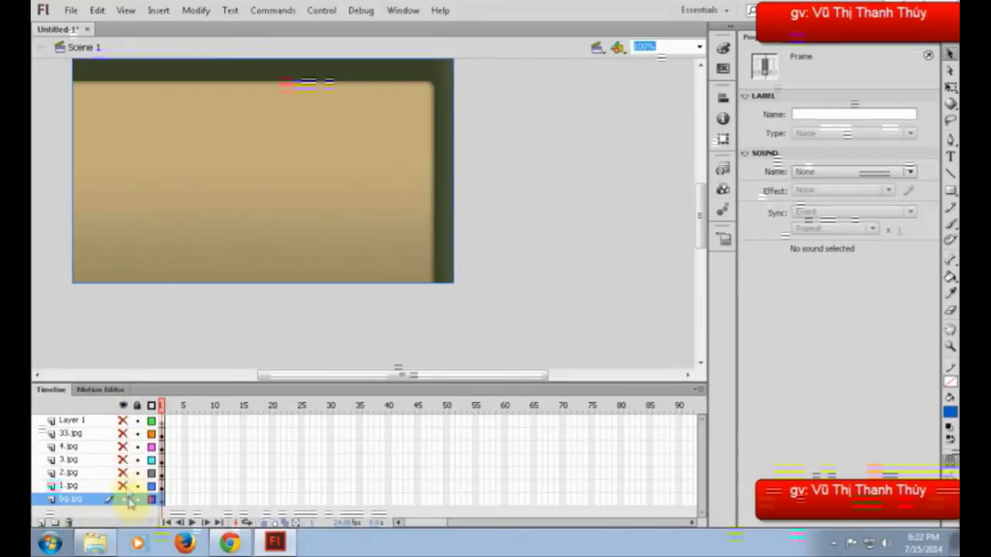
drag(700, 246, 699, 232)
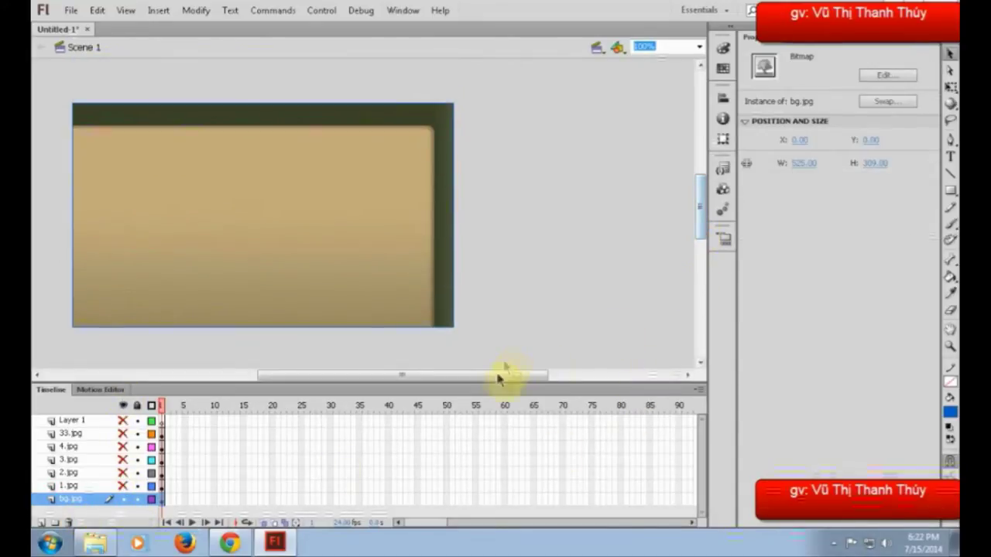
drag(500, 376, 430, 385)
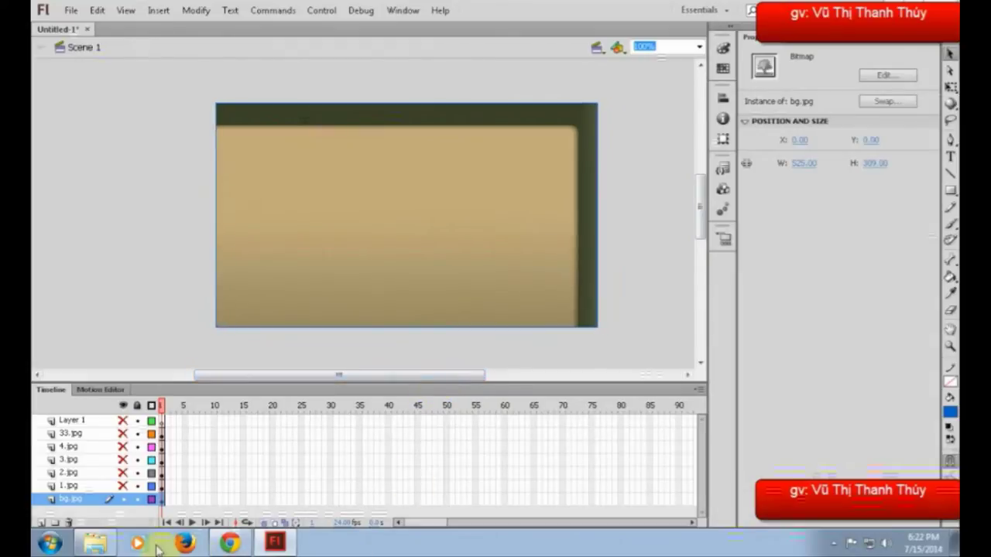
Step: Play the sample banner SWF from the banner folder to review its layout, and return to the Flash document
click(95, 543)
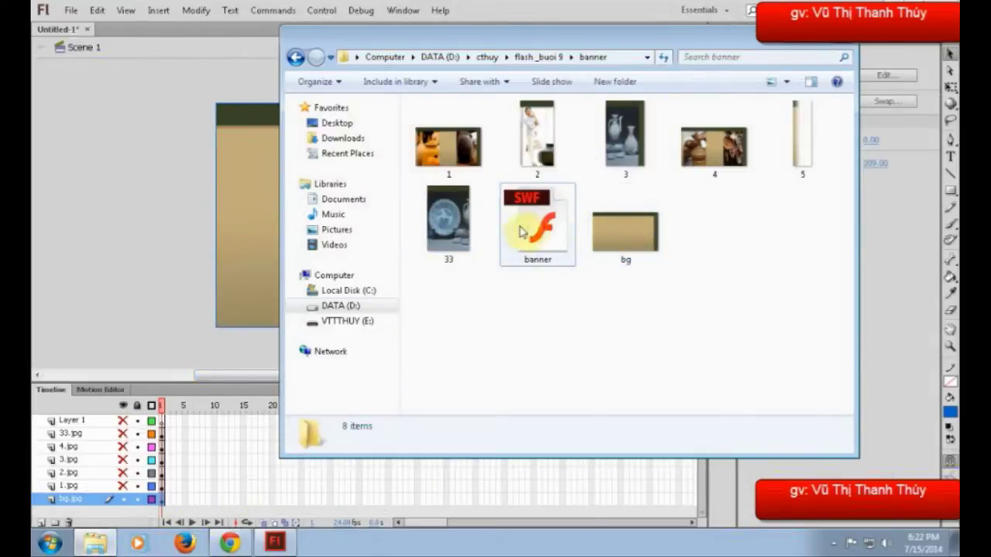
double_click(544, 225)
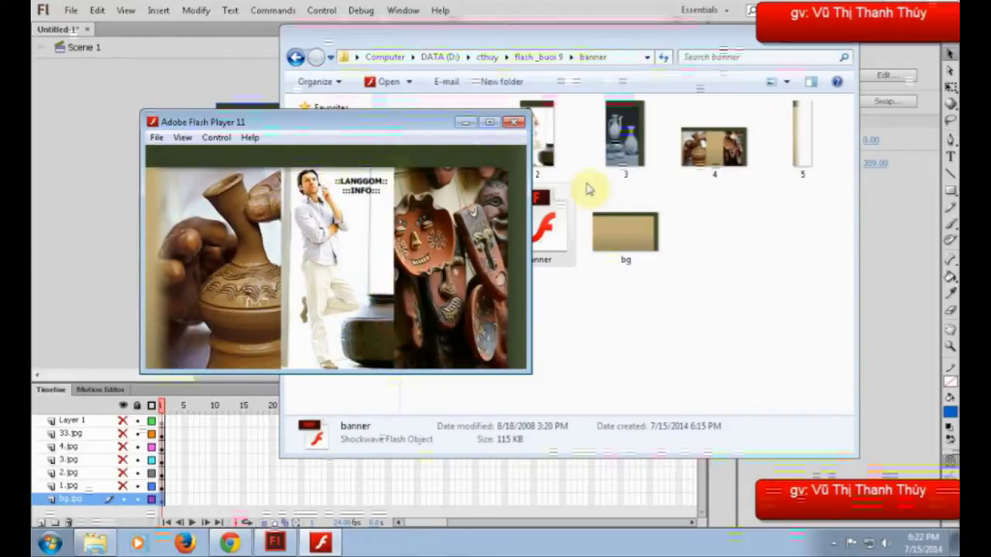
click(801, 35)
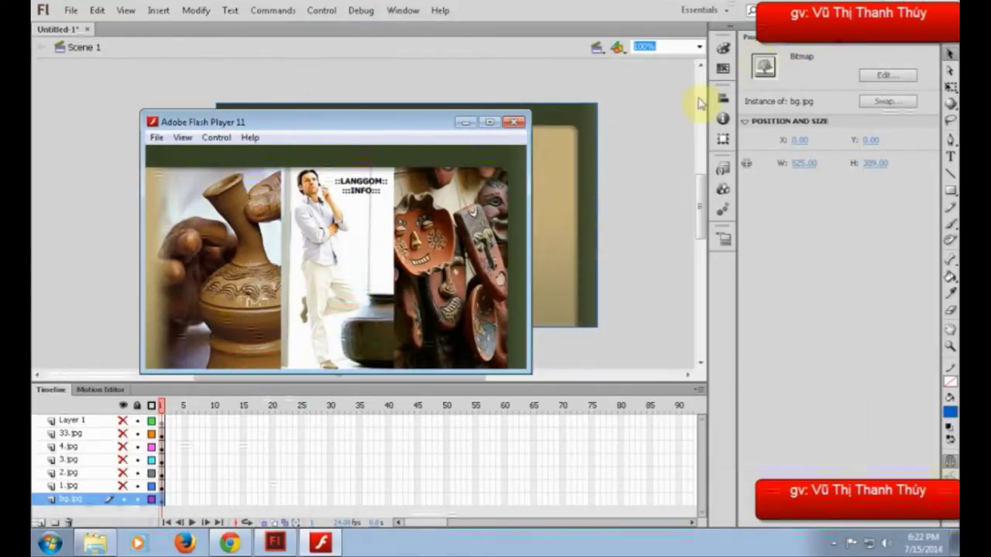
click(452, 234)
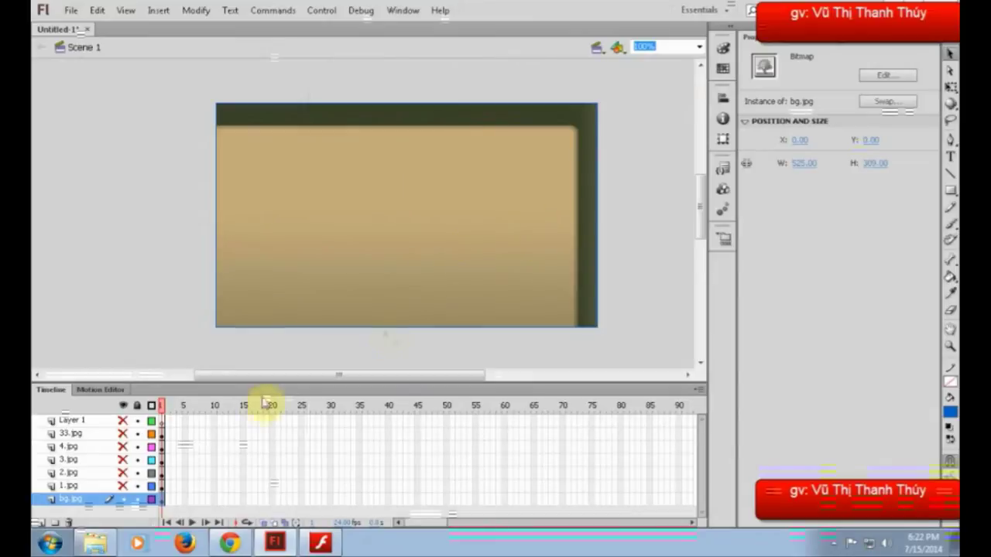
Step: Preview the 1.jpg layer and hide it again, leaving only the 2.jpg layer visible over the background
click(121, 485)
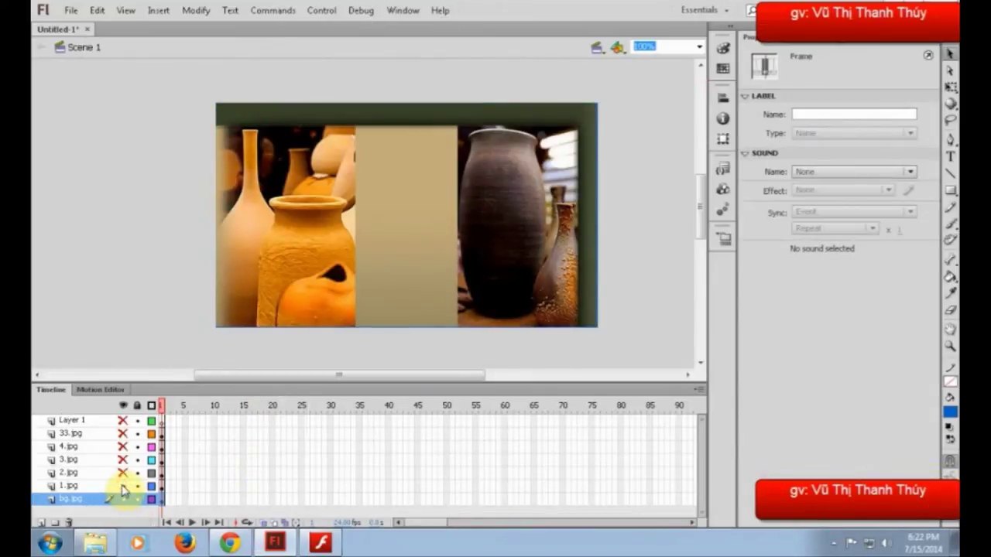
click(122, 486)
click(122, 473)
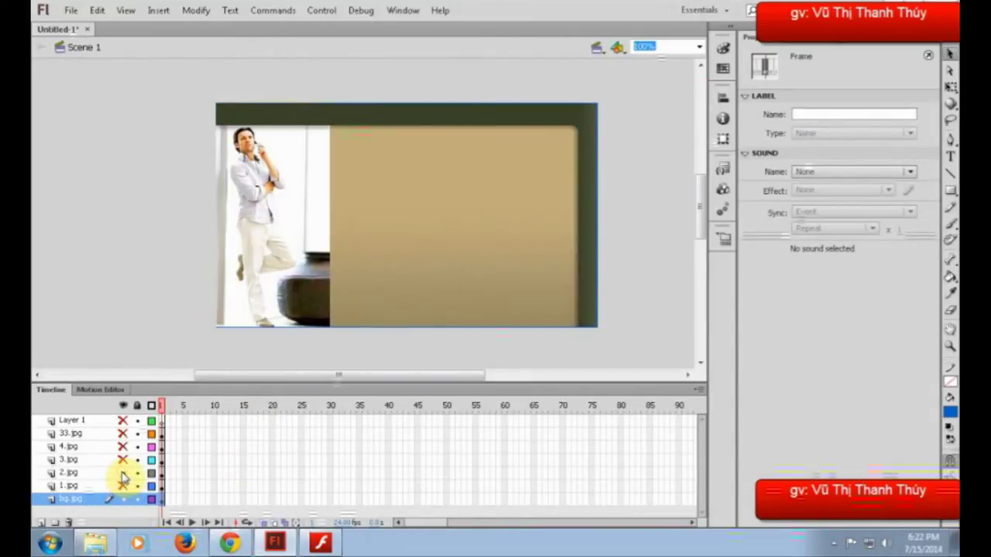
Step: Center the 2.jpg image horizontally on the stage and move its layer directly above bg.jpg
click(289, 241)
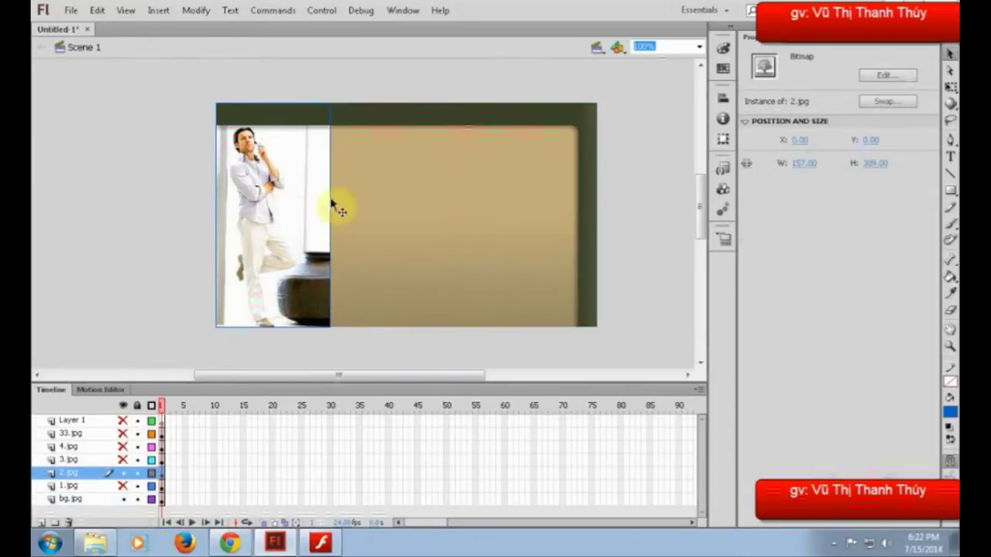
click(722, 99)
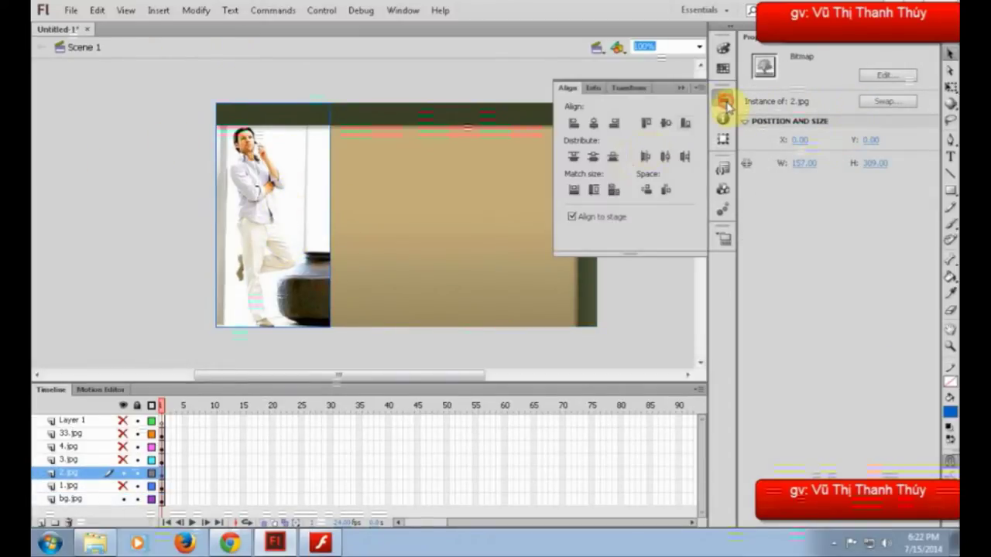
click(593, 126)
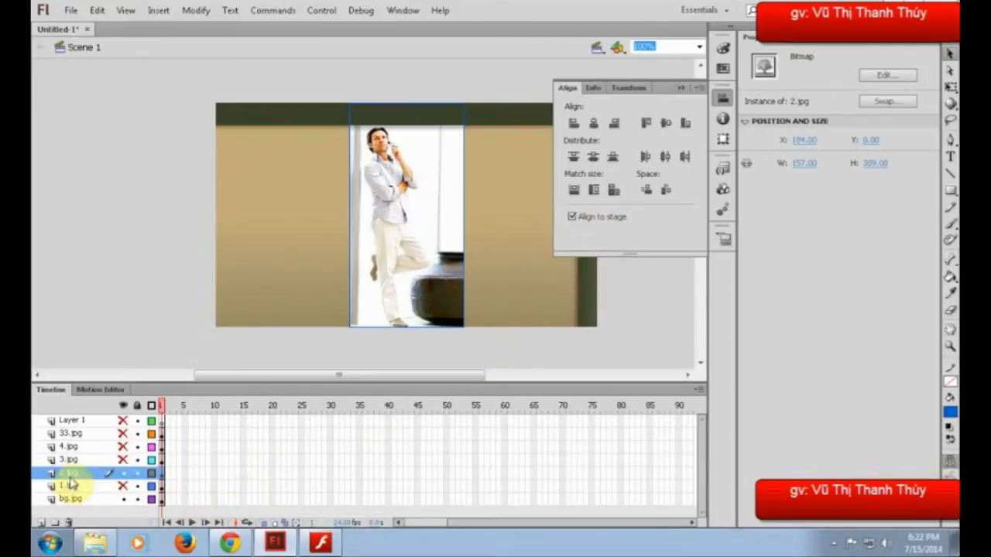
drag(68, 478, 71, 496)
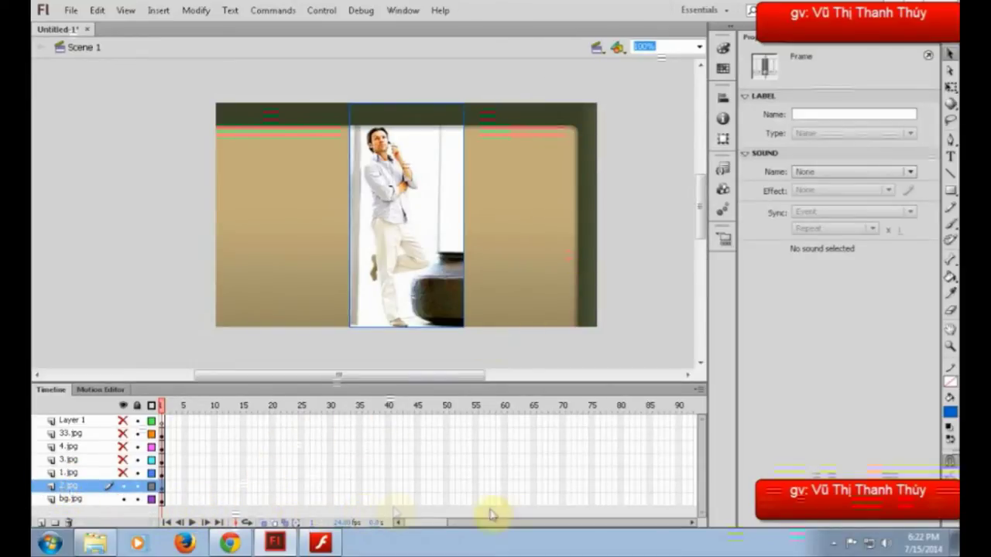
Step: Extend the bg.jpg layer to frame 90 and the 2.jpg layer to frame 15
click(678, 500)
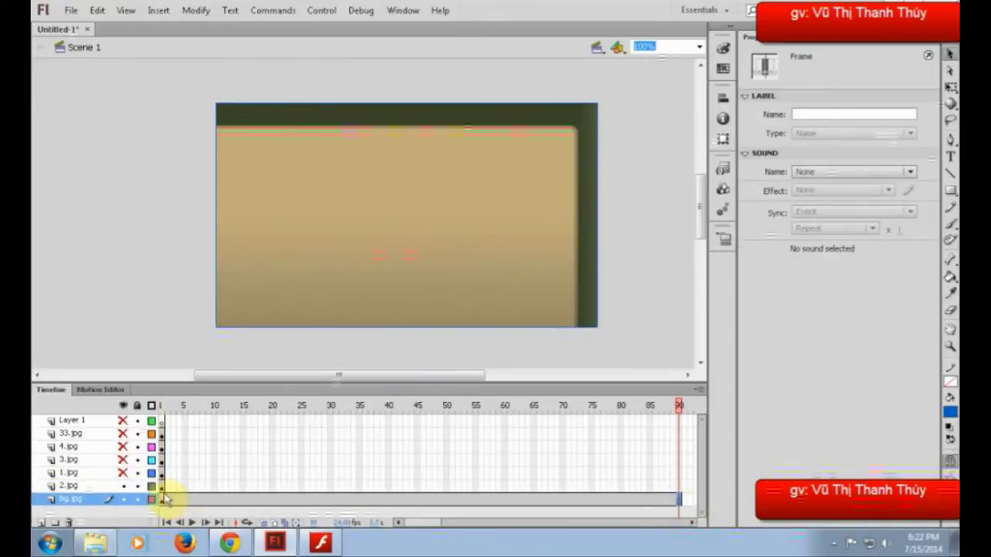
click(243, 487)
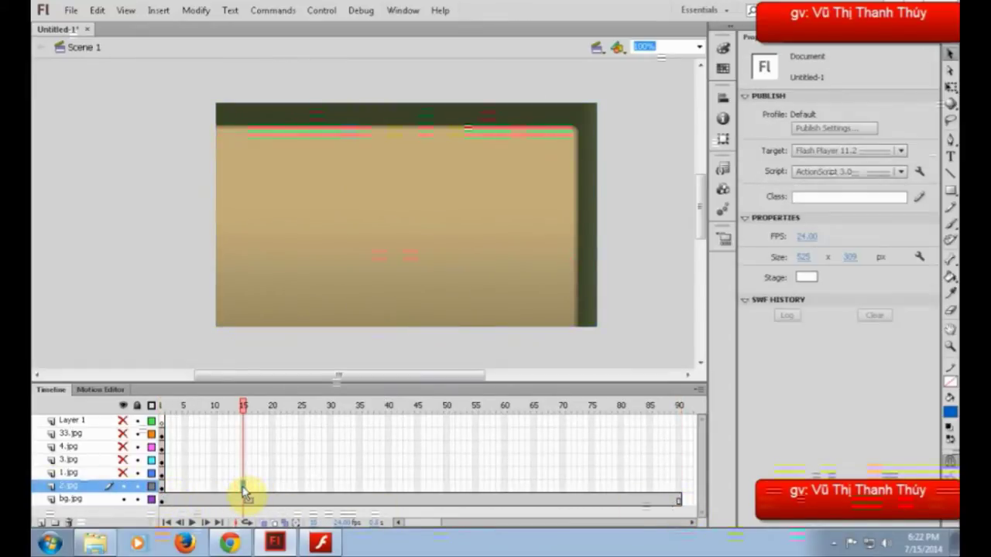
key(F5)
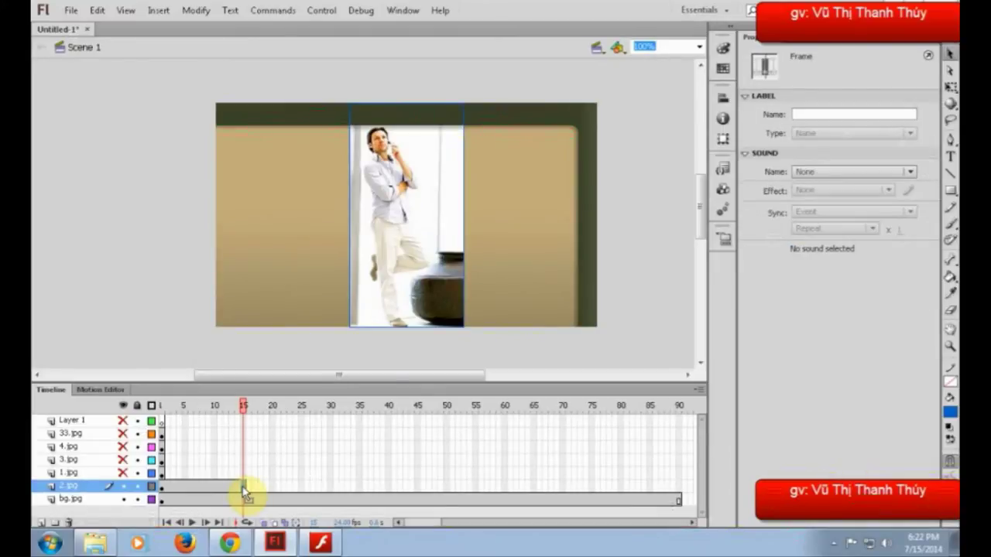
Step: Add a layer above 2.jpg and draw a blue rectangle in frame 1 below the stage, slightly wider than the man's picture
click(42, 523)
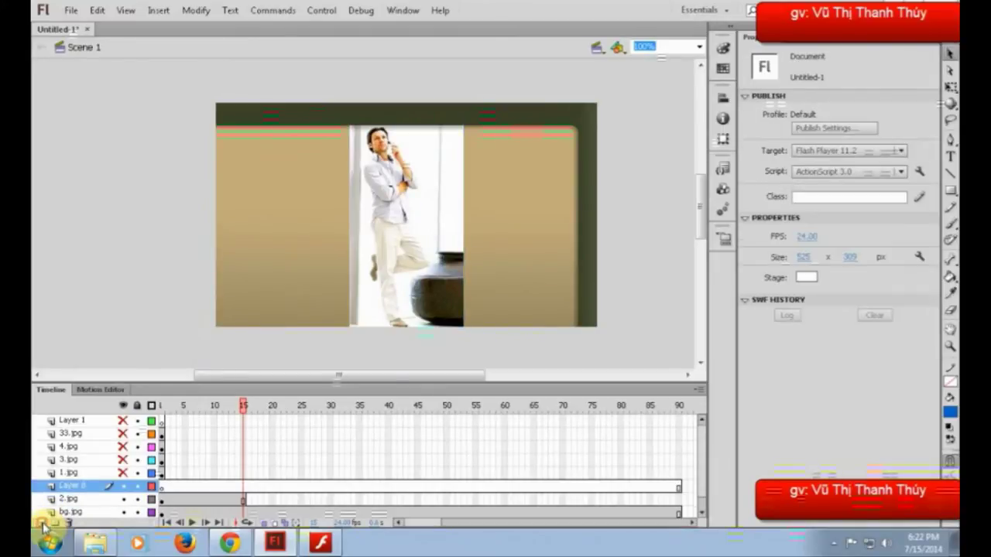
click(162, 488)
drag(703, 232, 700, 265)
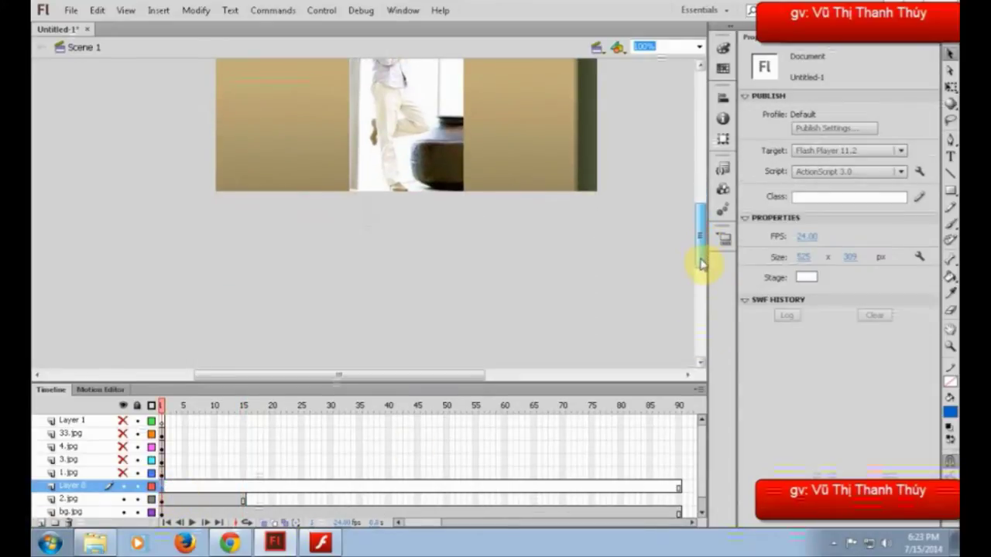
click(950, 190)
drag(335, 227, 480, 465)
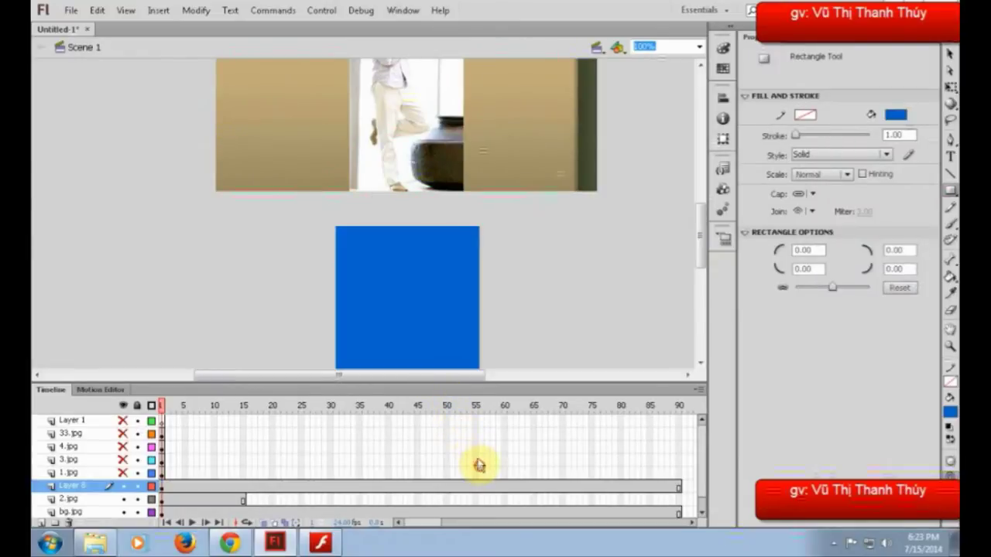
Step: Create a classic tween on Layer 8 with a keyframe at frame 15 where the blue rectangle fully covers the man's picture
right_click(163, 488)
click(222, 135)
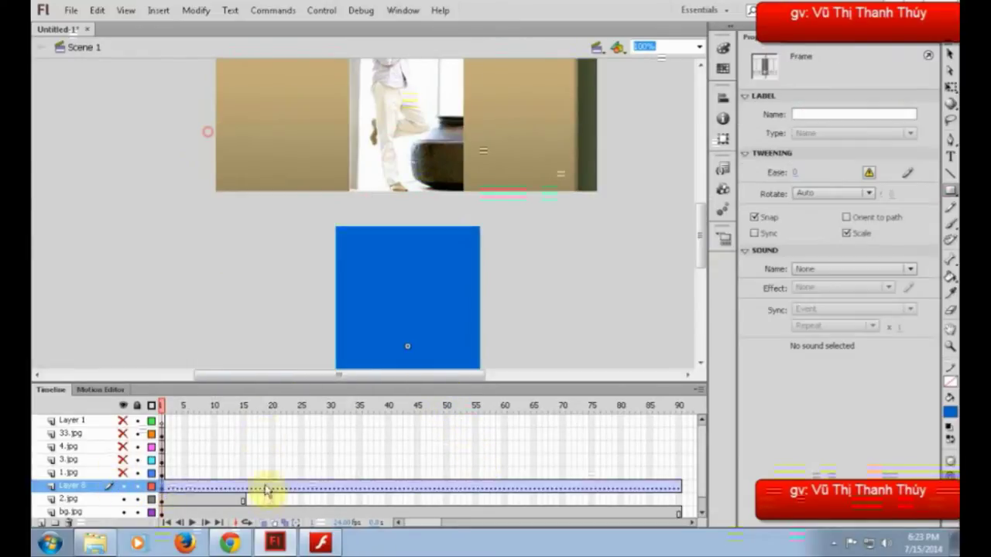
click(243, 490)
key(F6)
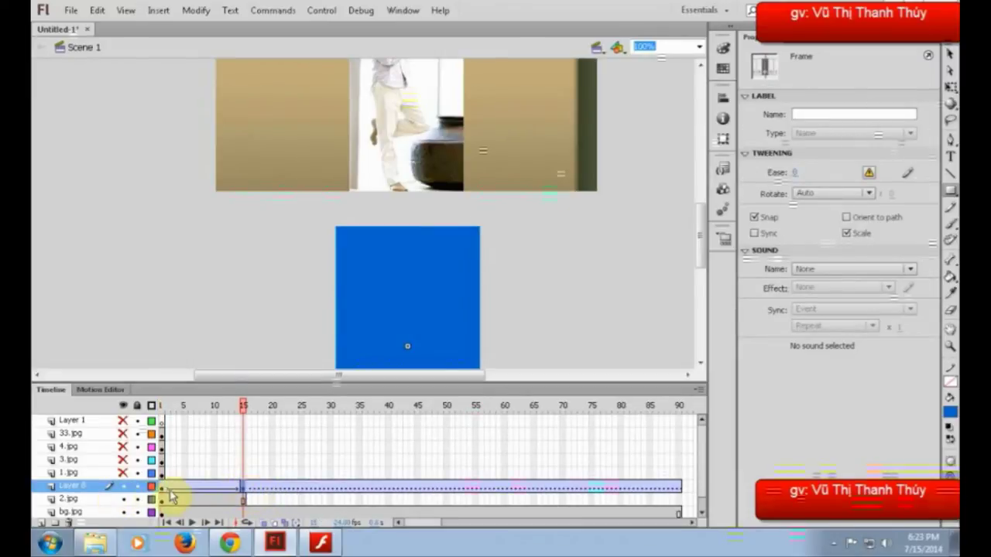
click(951, 54)
key(ctrl+minus)
drag(370, 284, 371, 166)
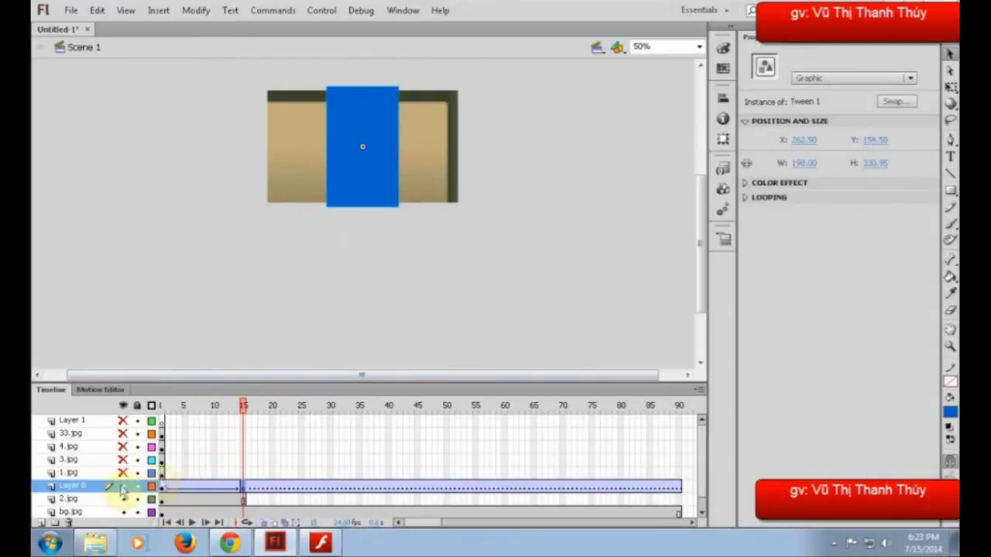
Step: Turn Layer 8 into a mask over 2.jpg and scrub frames 1 to 15 to check the reveal
right_click(71, 487)
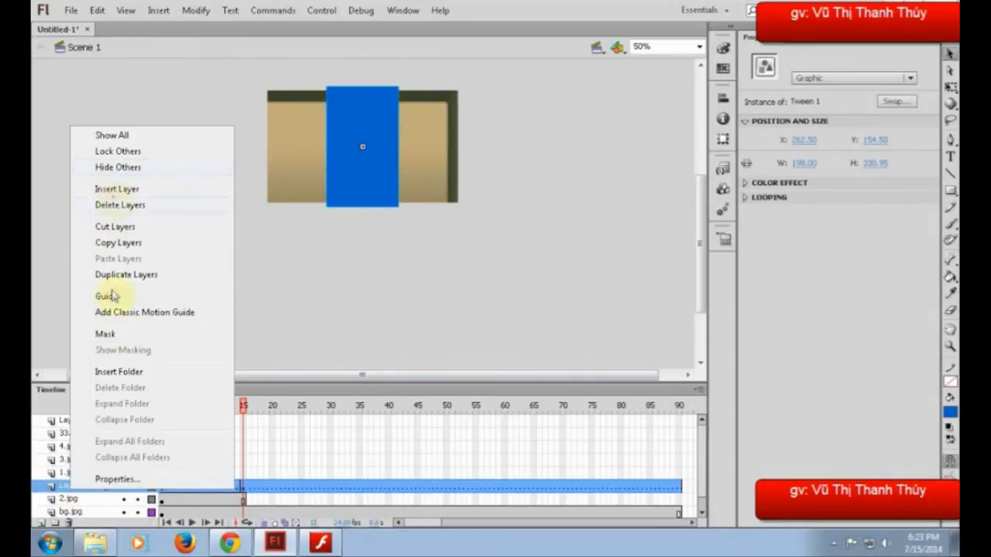
click(107, 334)
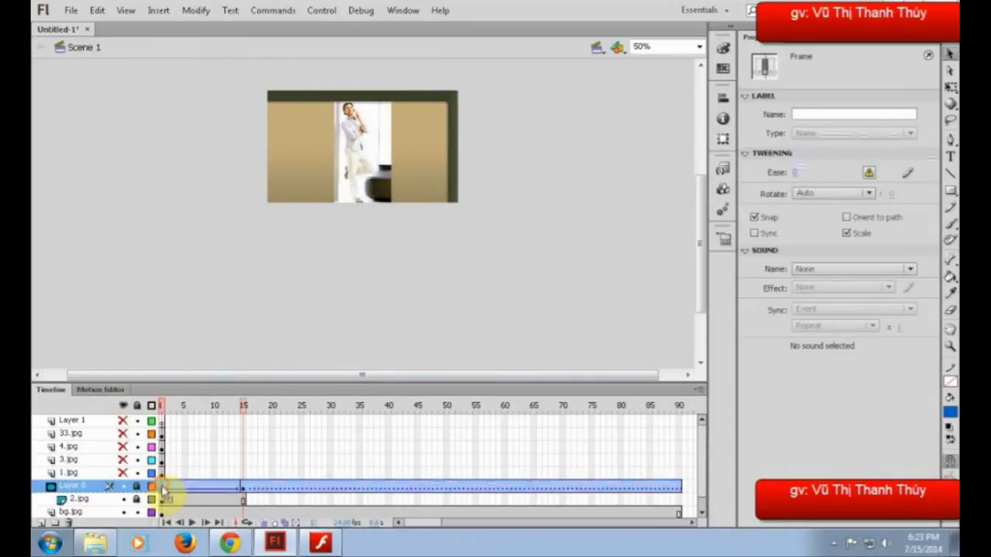
click(161, 406)
drag(183, 409, 241, 411)
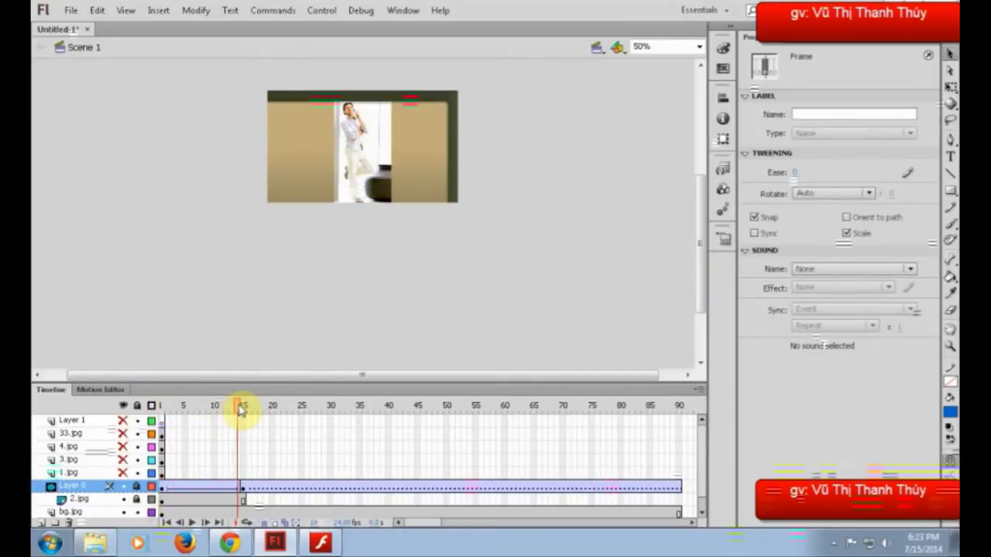
key(ctrl+1)
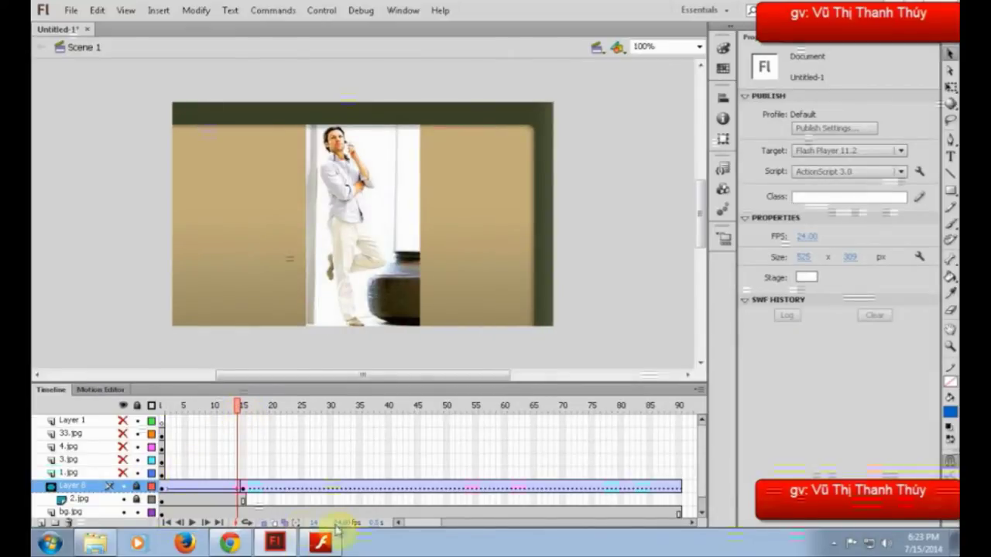
Step: Switch to the sample banner in Adobe Flash Player, play it for reference, and minimize it
click(322, 546)
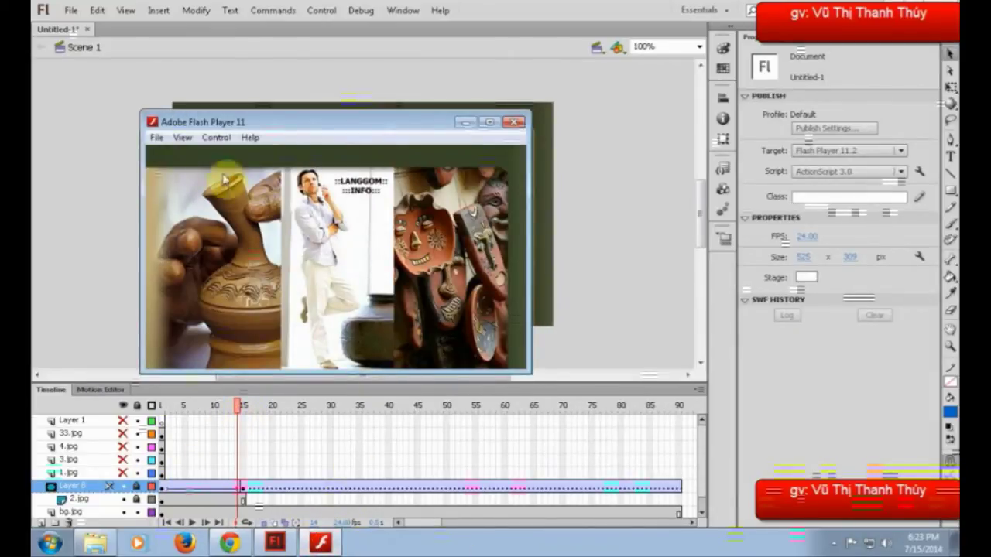
click(216, 137)
click(228, 155)
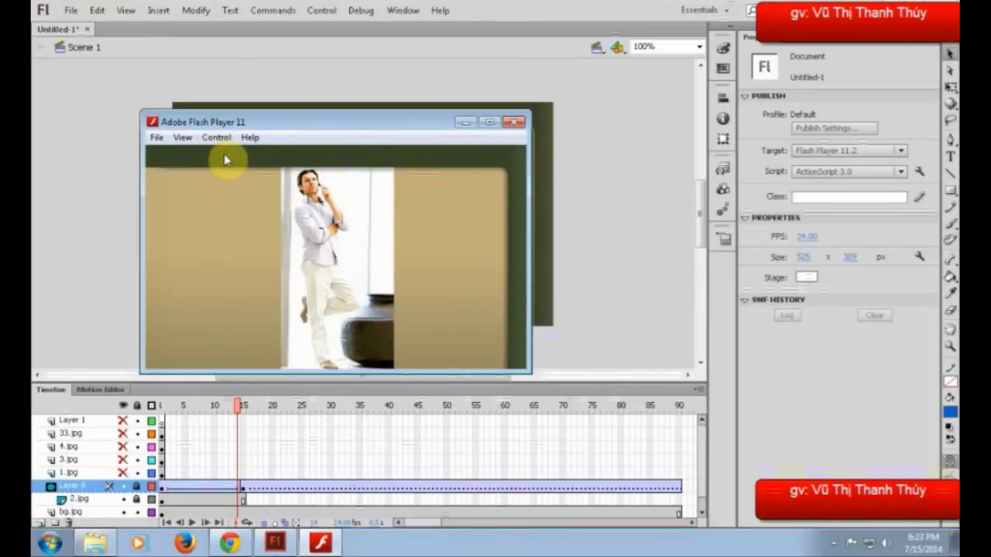
click(465, 122)
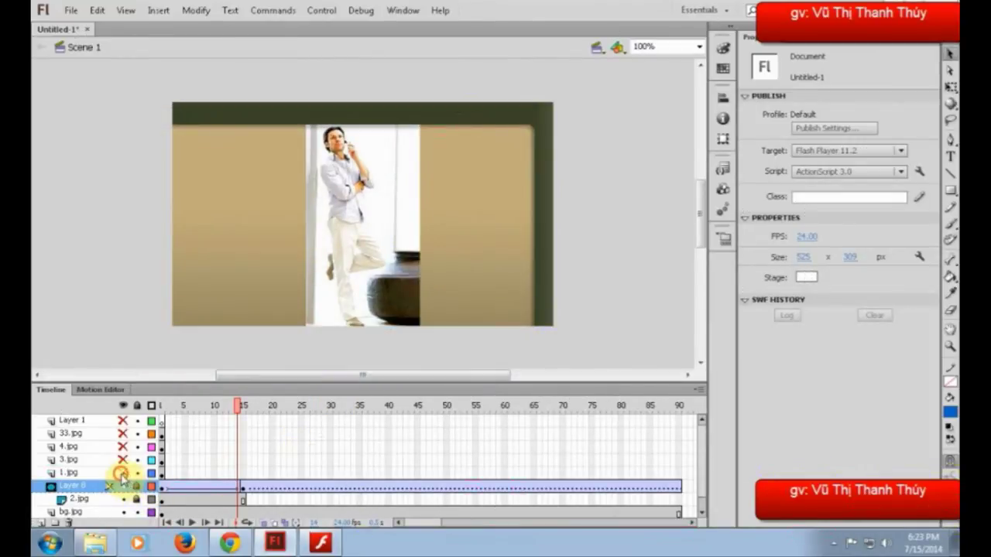
Step: Shift the 1.jpg layer's first keyframe to frame 15 and create a classic tween ending in a keyframe at frame 30
click(161, 473)
drag(164, 480, 242, 480)
right_click(242, 480)
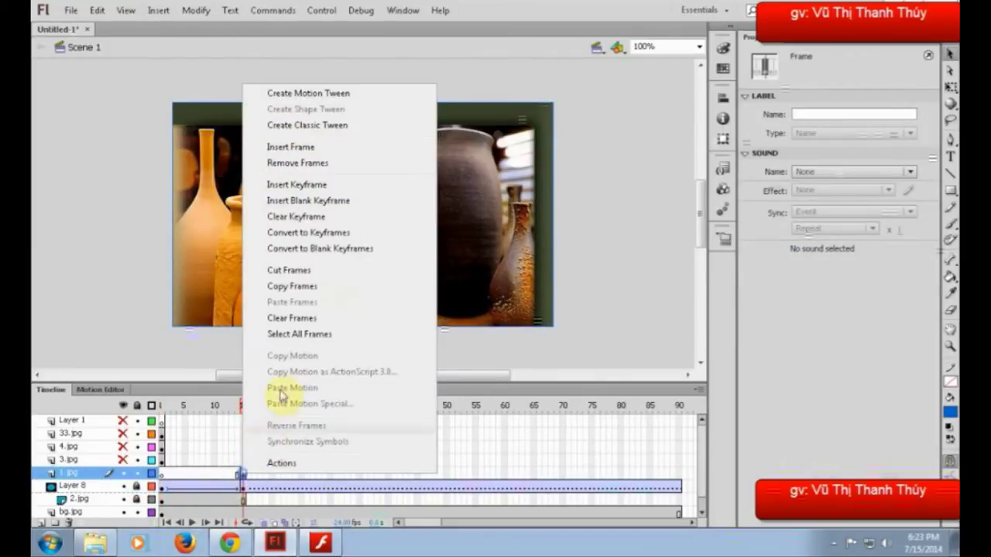
click(334, 126)
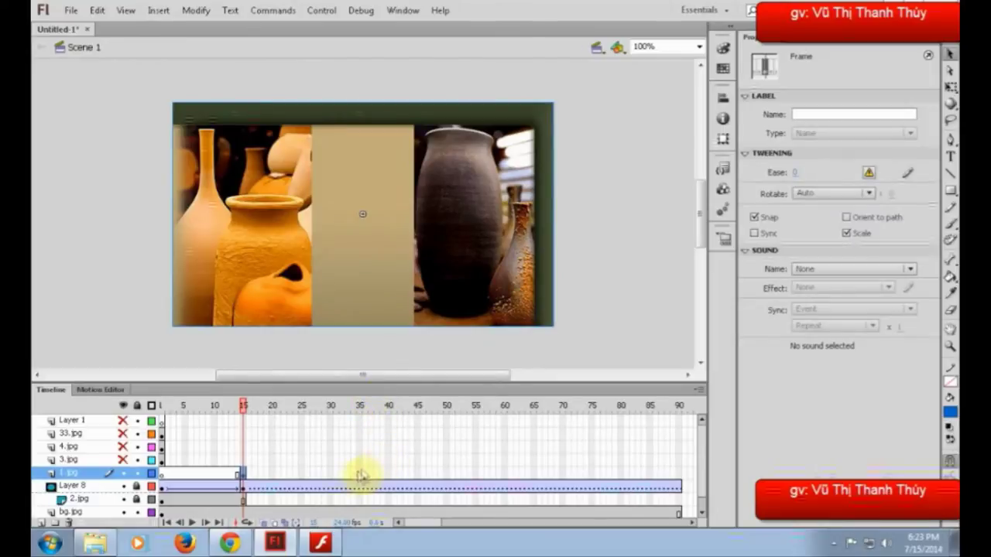
click(333, 473)
key(F6)
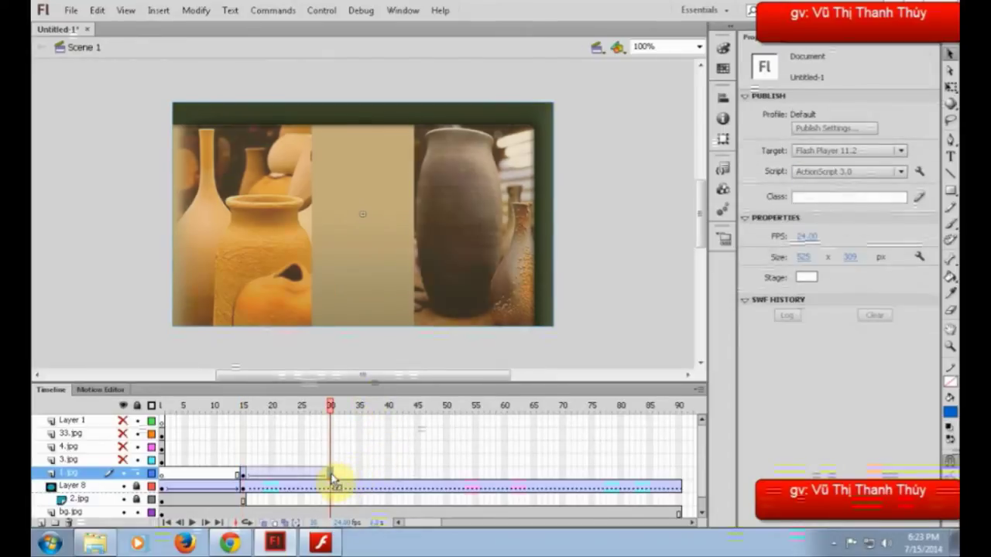
Step: Set the 1.jpg picture's alpha to 0% at frame 15 and scrub through the fade-in
drag(332, 475, 244, 481)
click(245, 480)
click(263, 259)
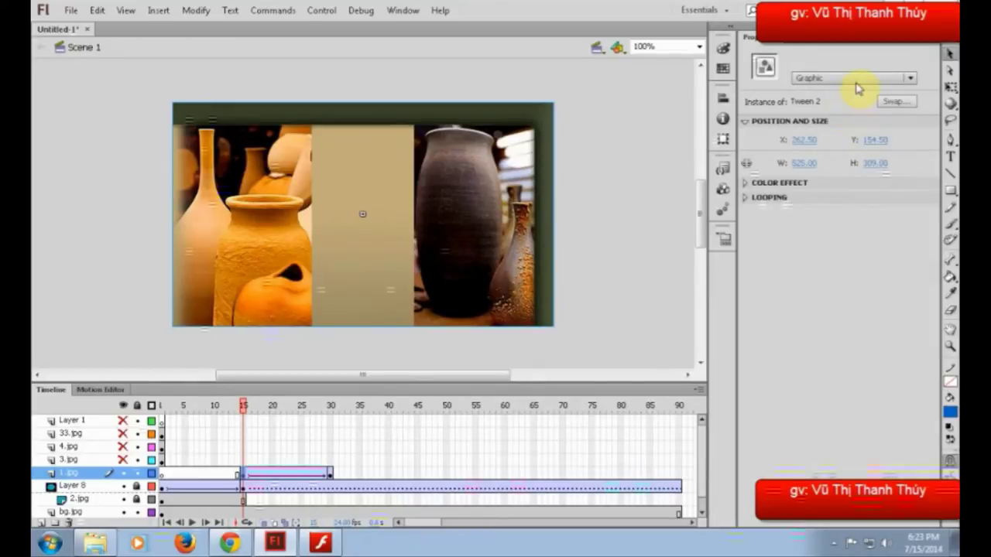
click(780, 183)
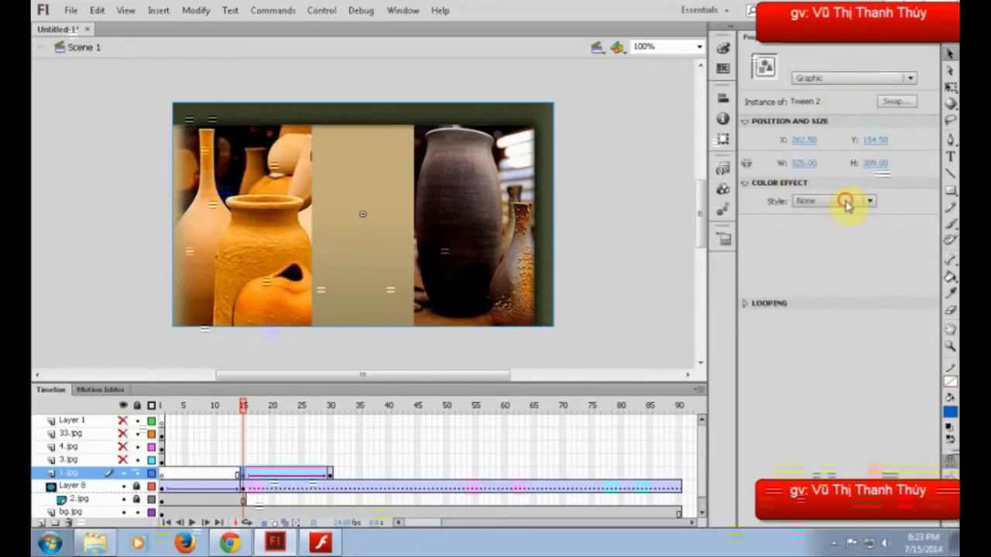
click(844, 200)
click(838, 282)
drag(872, 224, 729, 243)
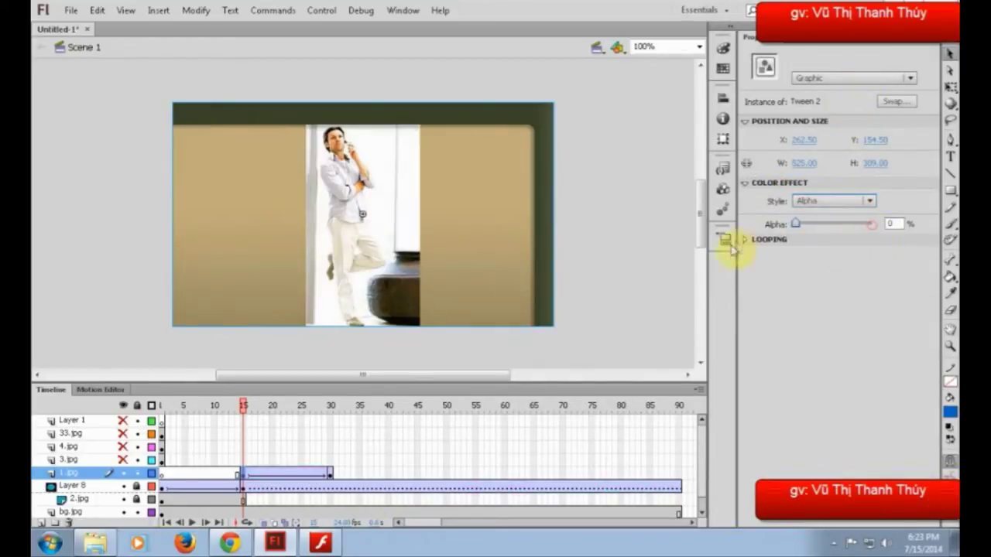
drag(244, 416, 312, 411)
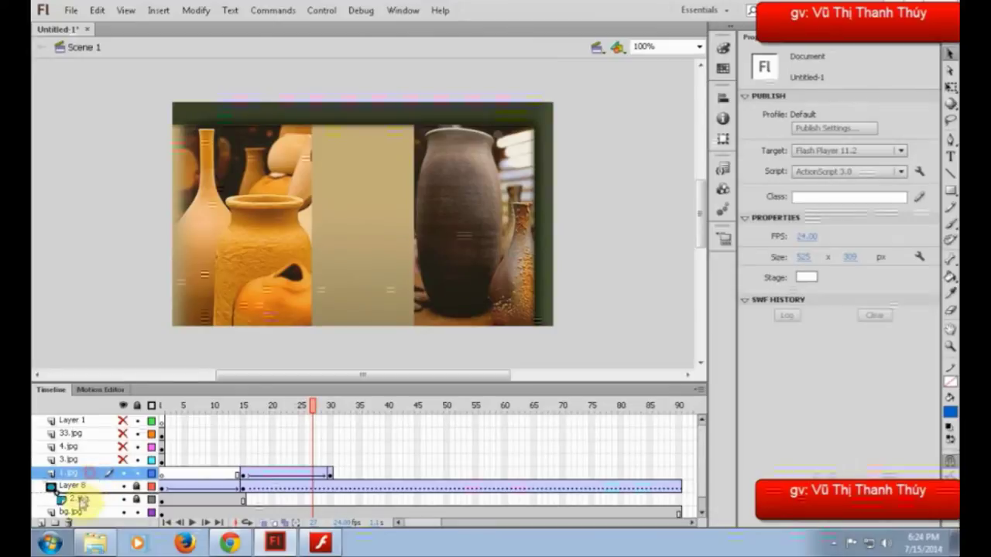
Step: Place the 1.jpg layer below the masked 2.jpg layer and extend 2.jpg to frame 30
mouse_move(81, 502)
mouse_down()
mouse_move(67, 498)
mouse_move(78, 487)
mouse_move(69, 494)
mouse_up()
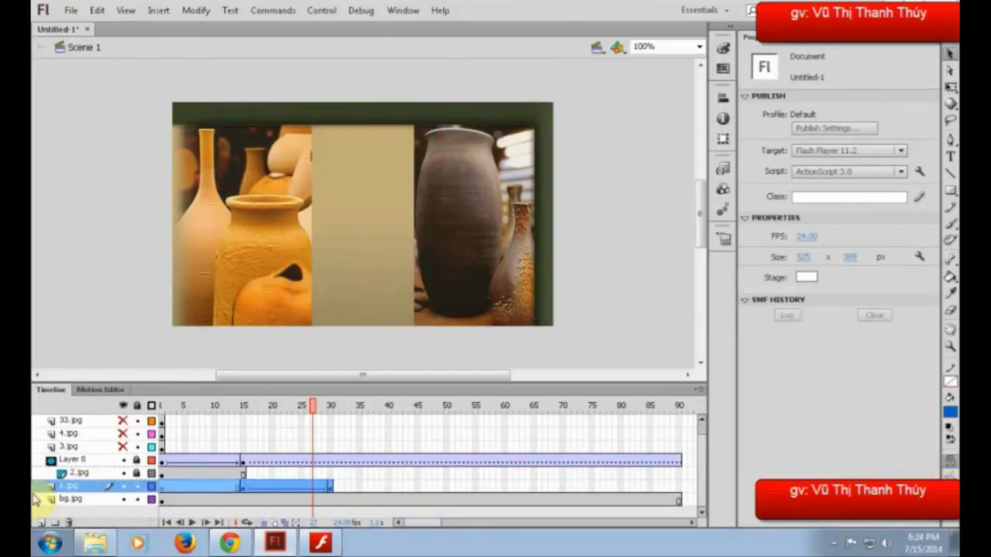
click(331, 473)
key(F5)
drag(327, 409, 274, 421)
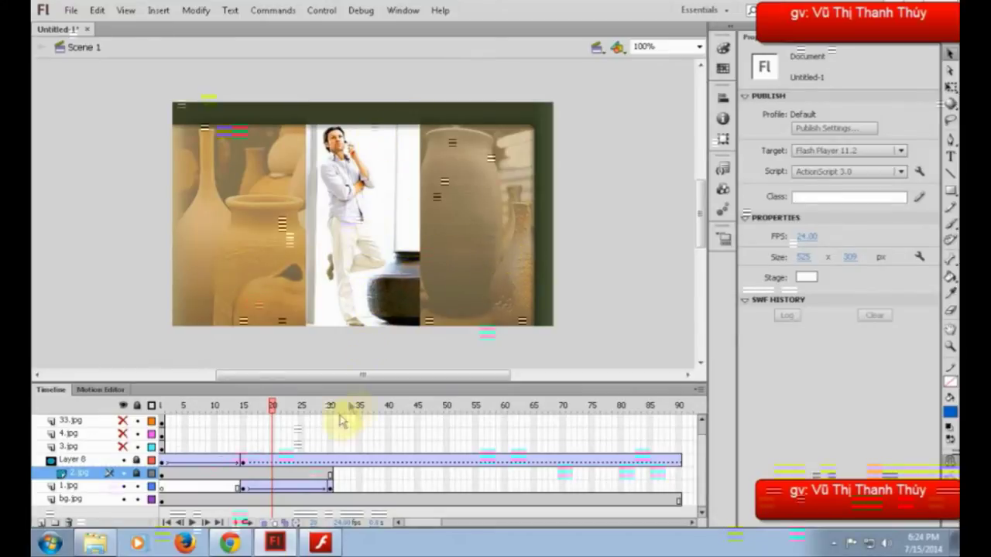
Step: Try the 1.jpg layer above 3.jpg to compare the stacking, and return it directly below 2.jpg
drag(71, 487, 78, 446)
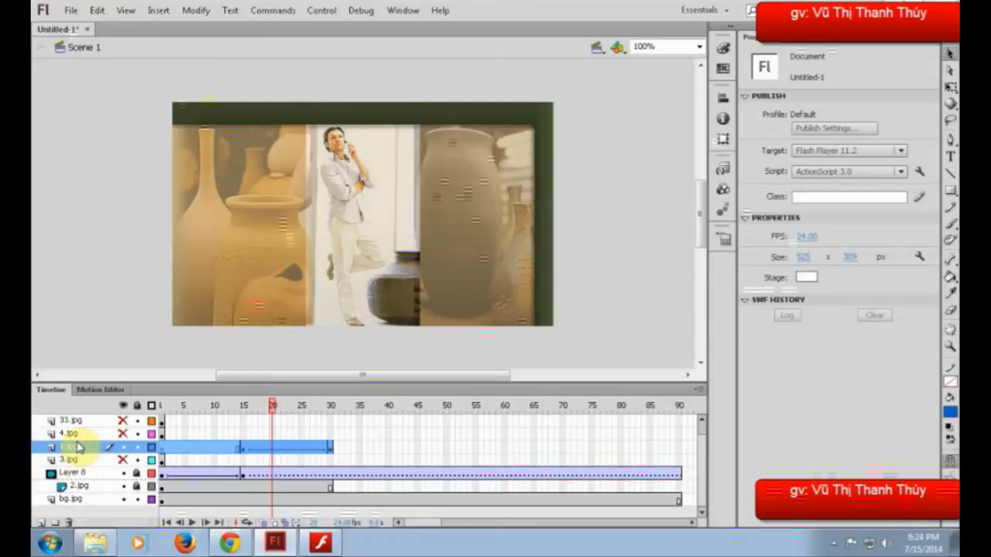
click(334, 442)
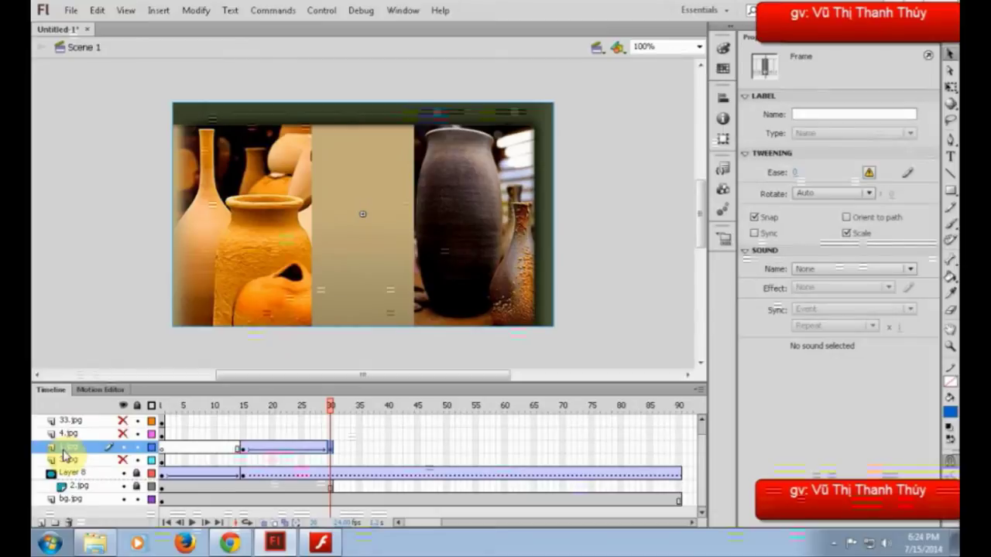
drag(65, 457, 77, 501)
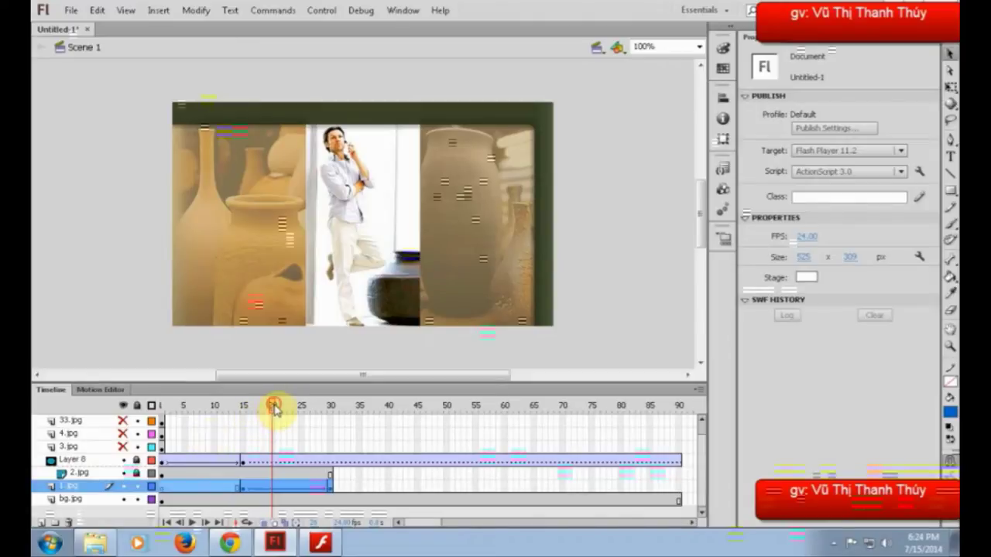
Step: Scrub the animation from frame 1 to 30 and replay the sample banner in Flash Player for comparison
drag(274, 406, 166, 431)
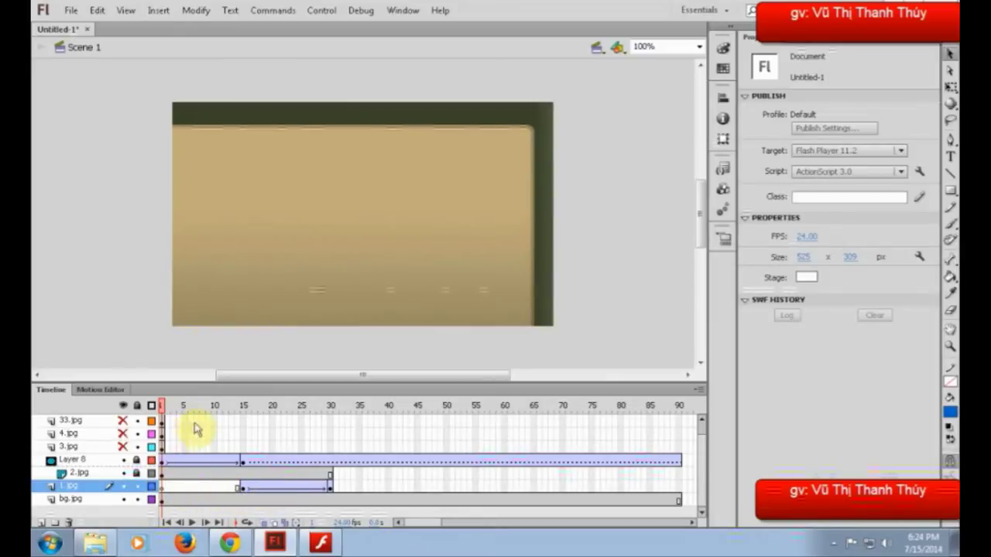
drag(162, 408, 331, 425)
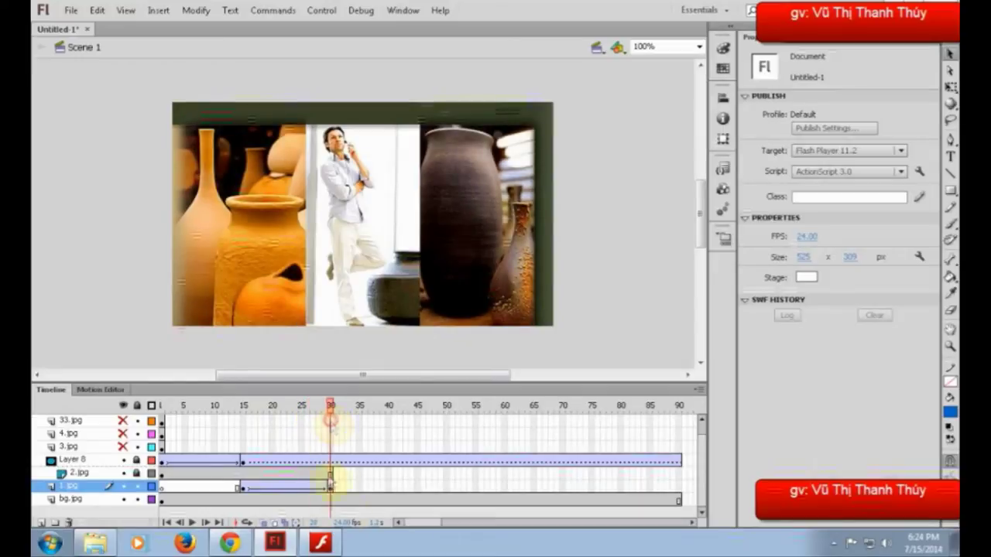
key(ctrl+Return)
click(216, 137)
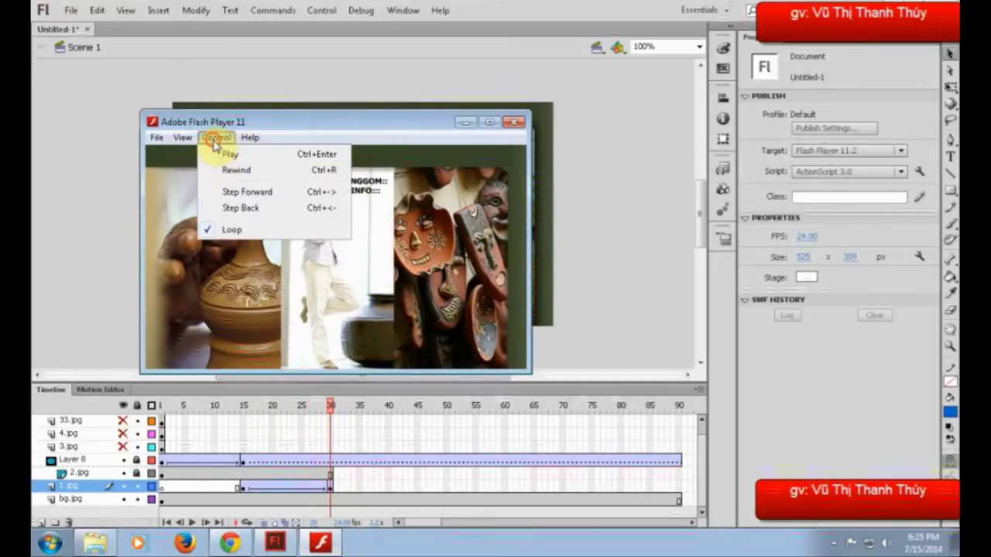
click(232, 170)
click(214, 138)
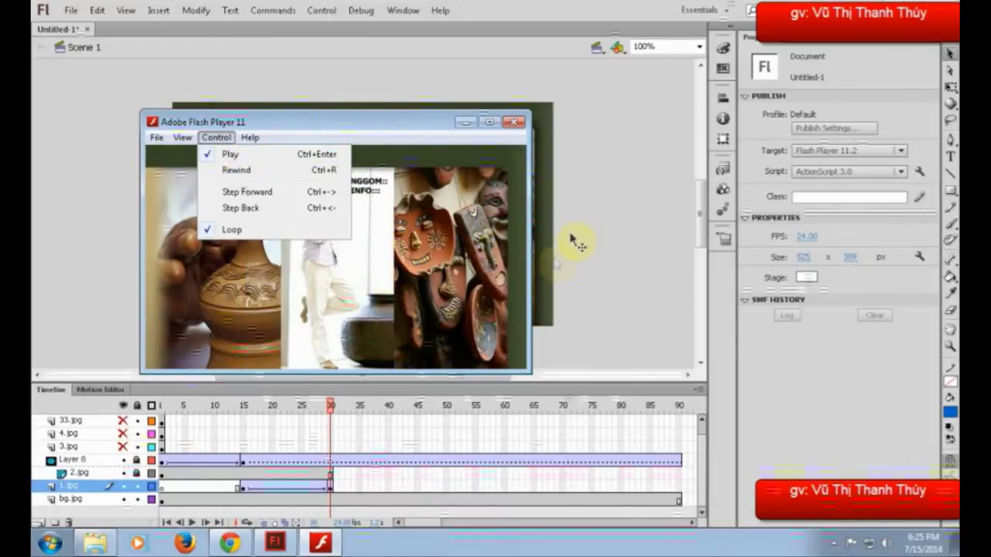
click(513, 122)
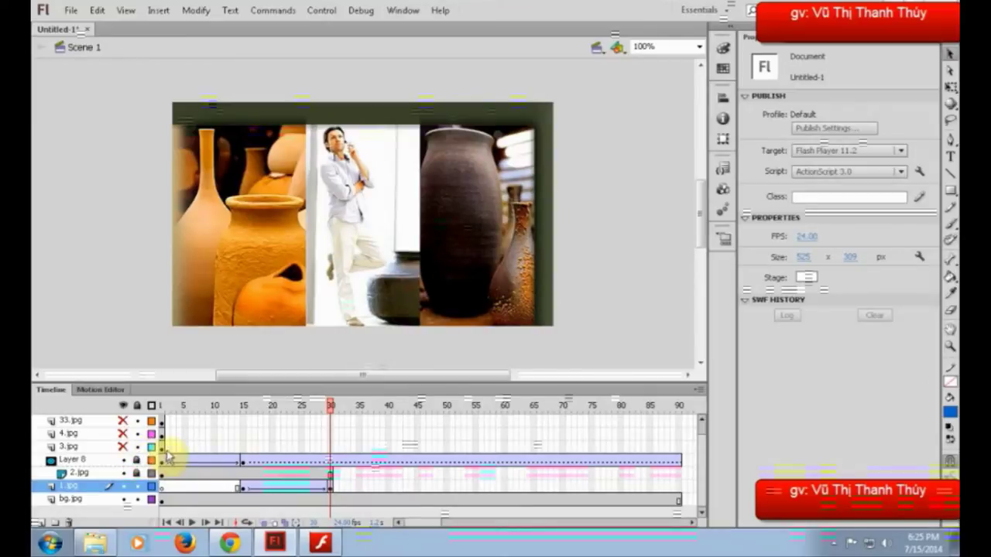
Step: Show the 3.jpg and 4.jpg layers and shift their first keyframes to frame 32
click(122, 446)
click(123, 433)
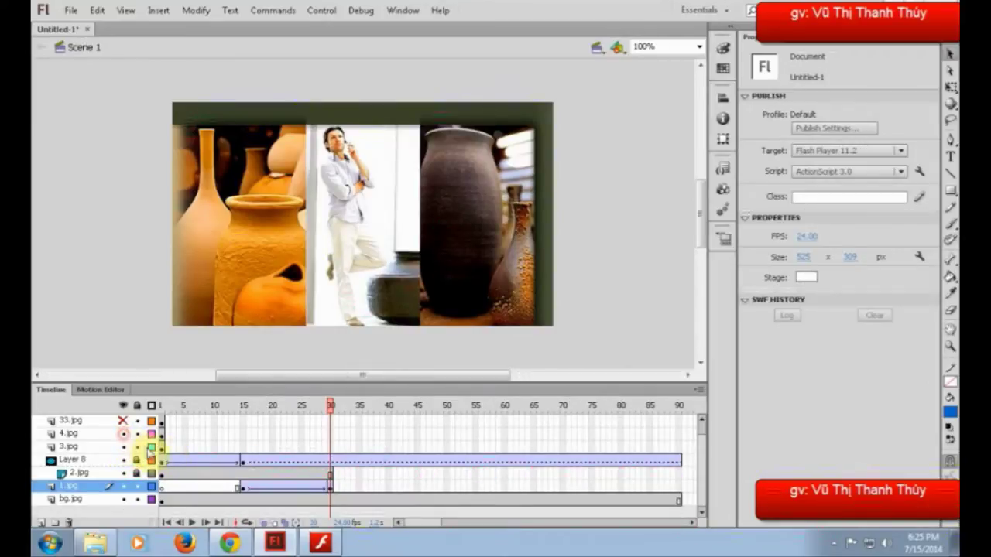
click(162, 447)
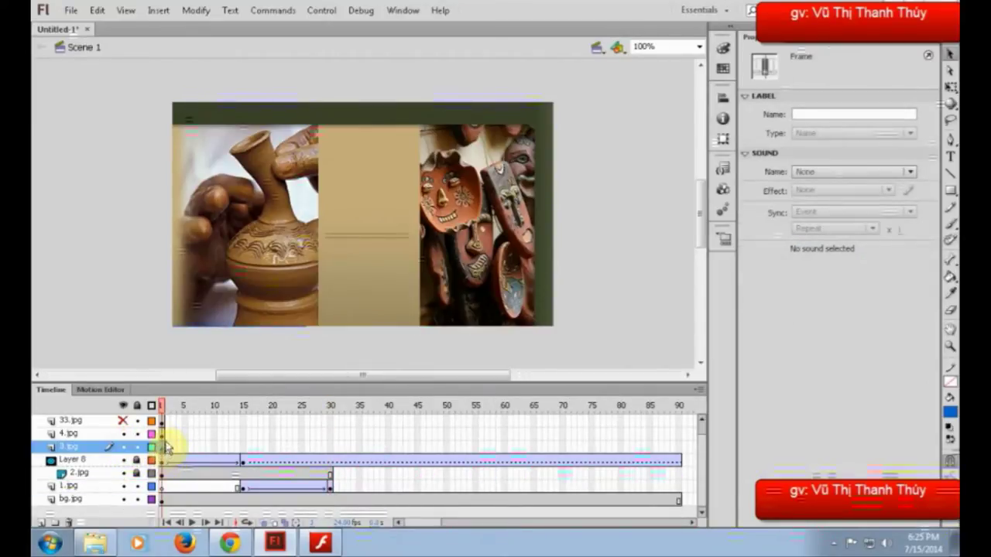
drag(162, 434, 343, 436)
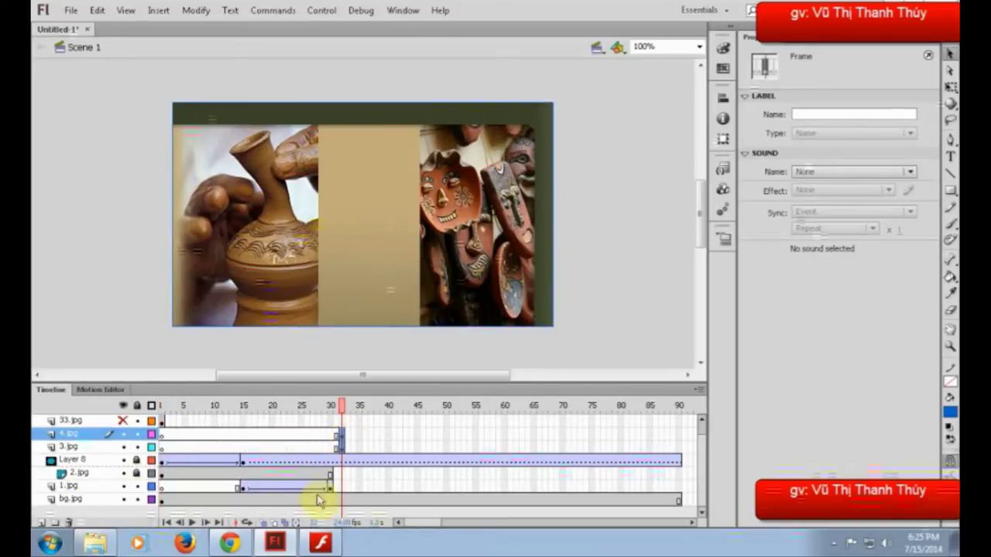
Step: Create classic tweens on the 3.jpg and 4.jpg layers from frame 32 to keyframes at frame 50
right_click(342, 438)
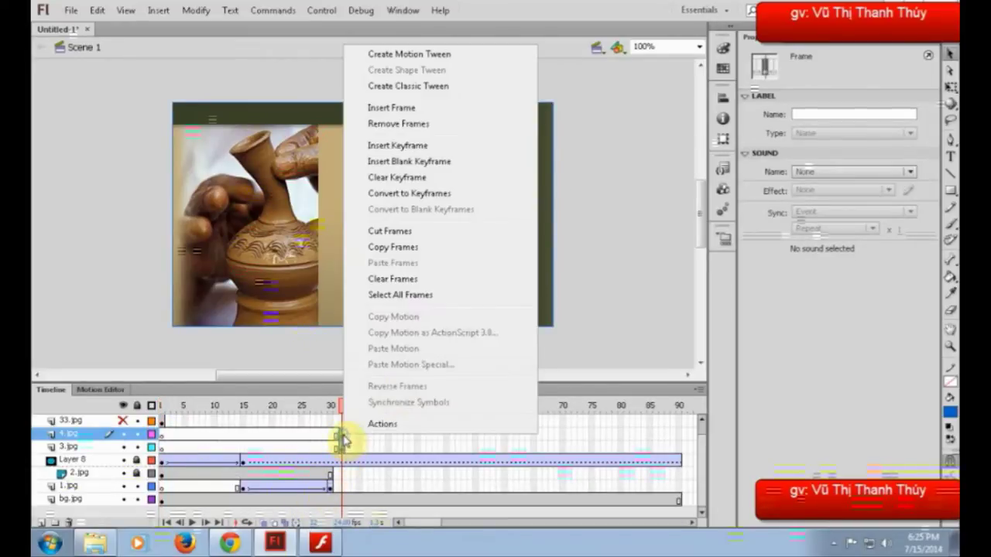
click(442, 84)
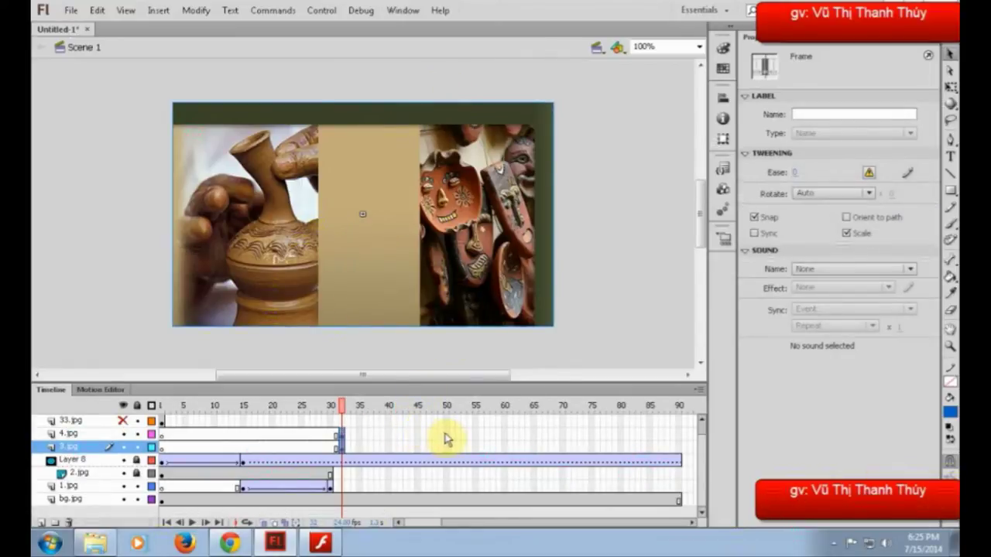
drag(442, 436, 447, 458)
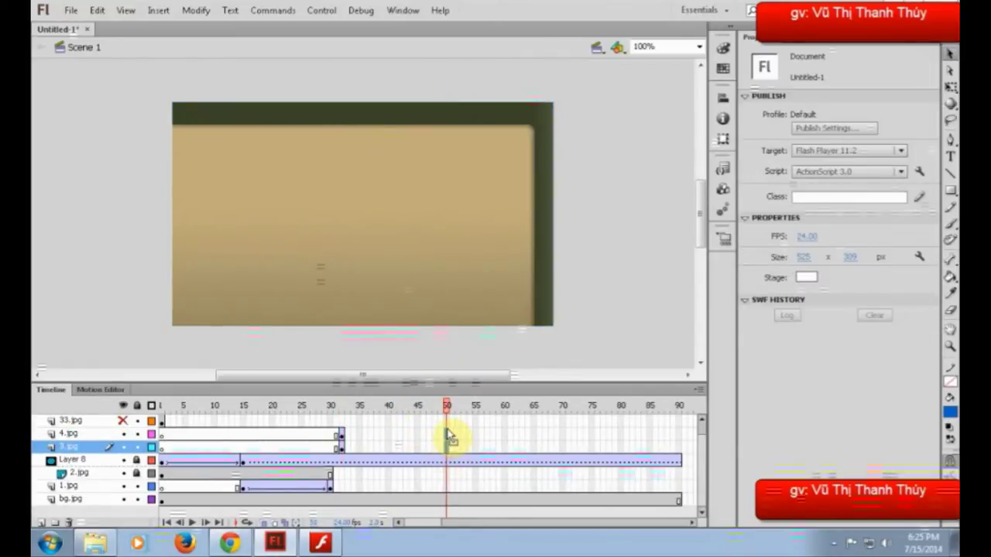
key(F6)
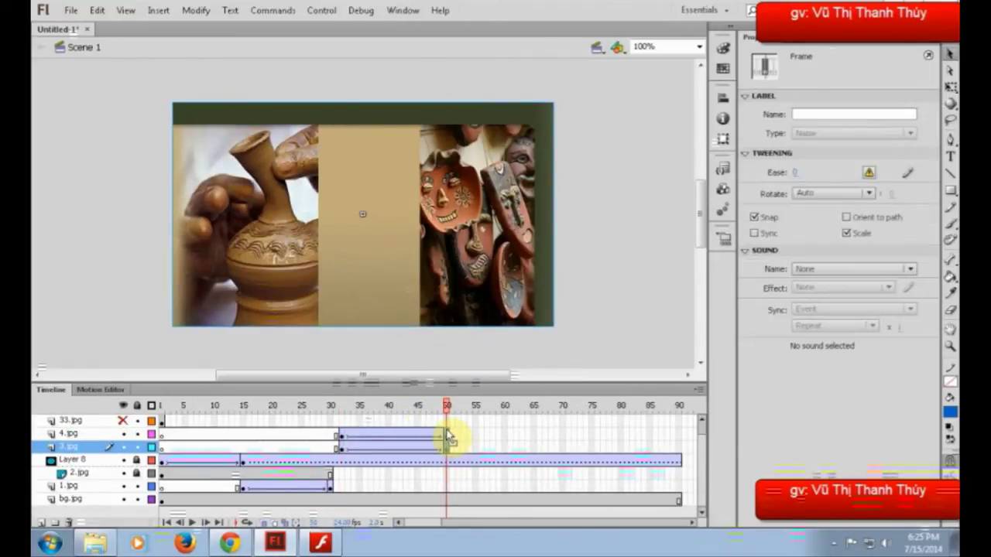
Step: Hide the 4.jpg layer and centre the 3.jpg picture horizontally on the stage at frame 32
click(123, 434)
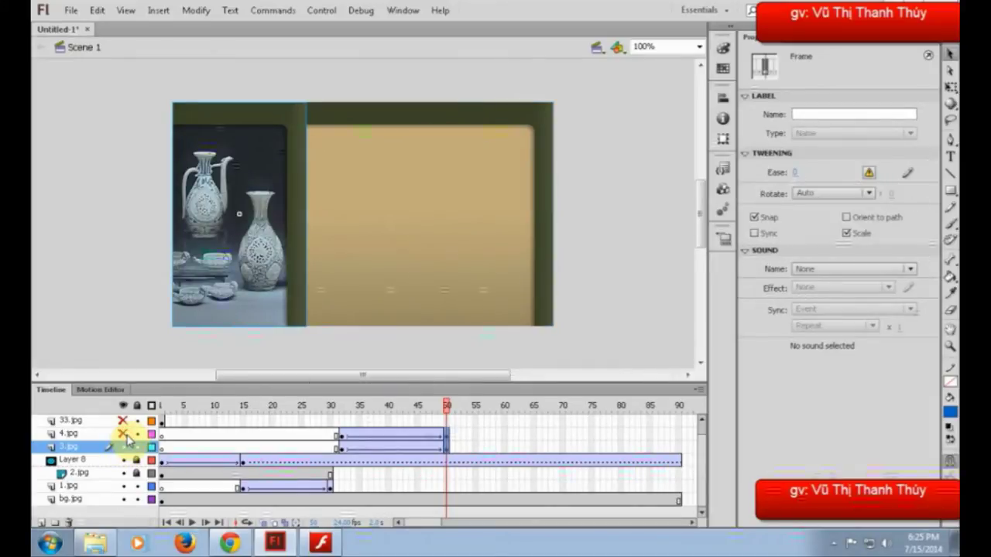
click(342, 449)
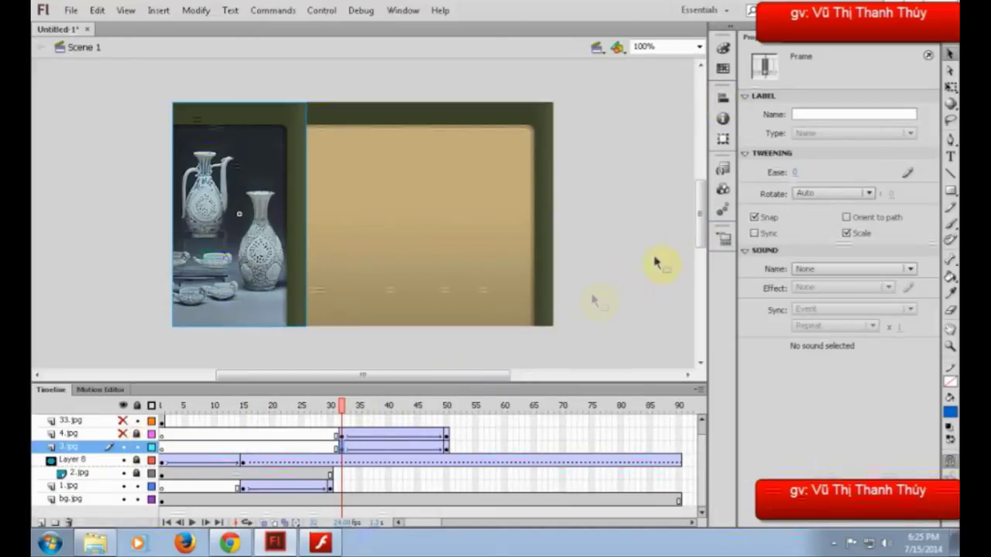
click(721, 101)
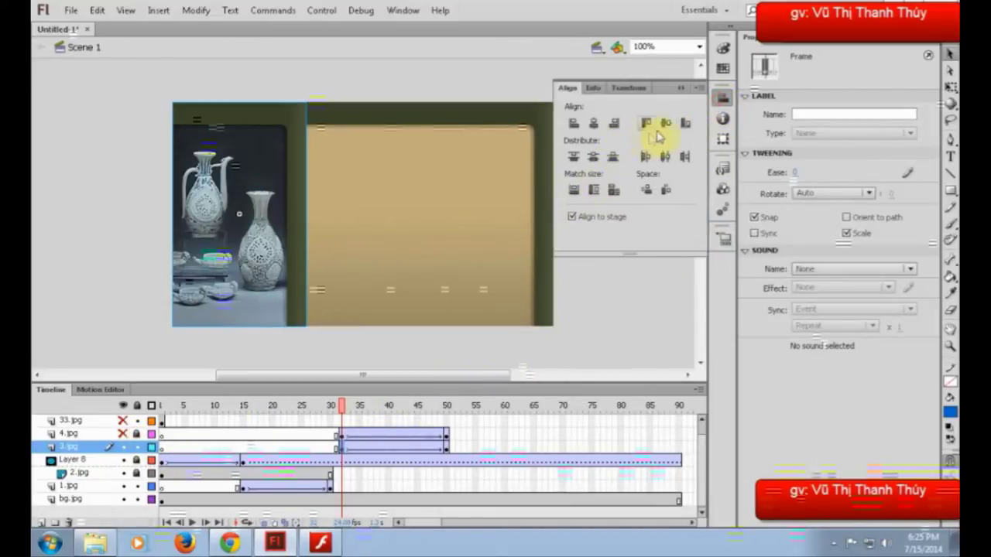
click(598, 128)
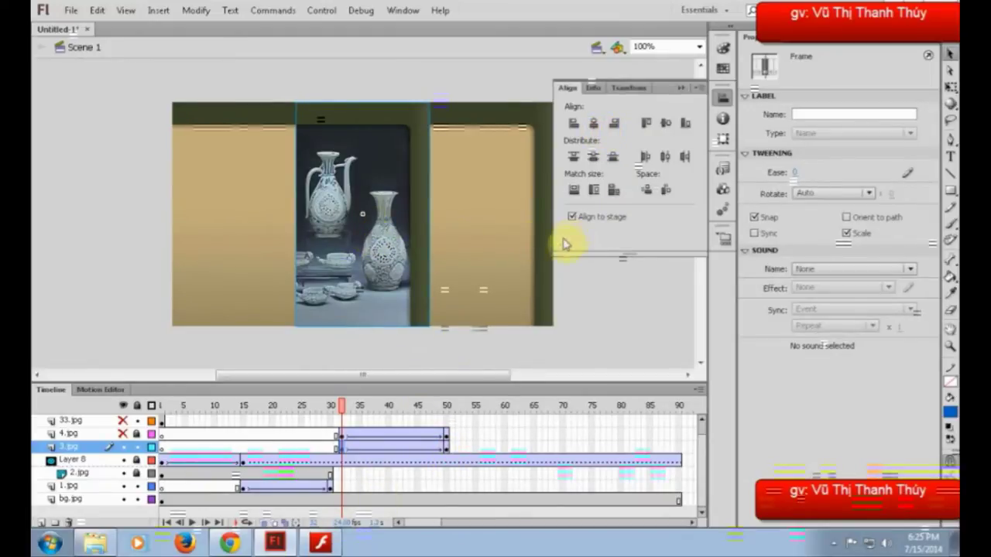
Step: Align the 3.jpg picture to the stage's right edge at frame 50 and check its motion from frame 32
click(446, 447)
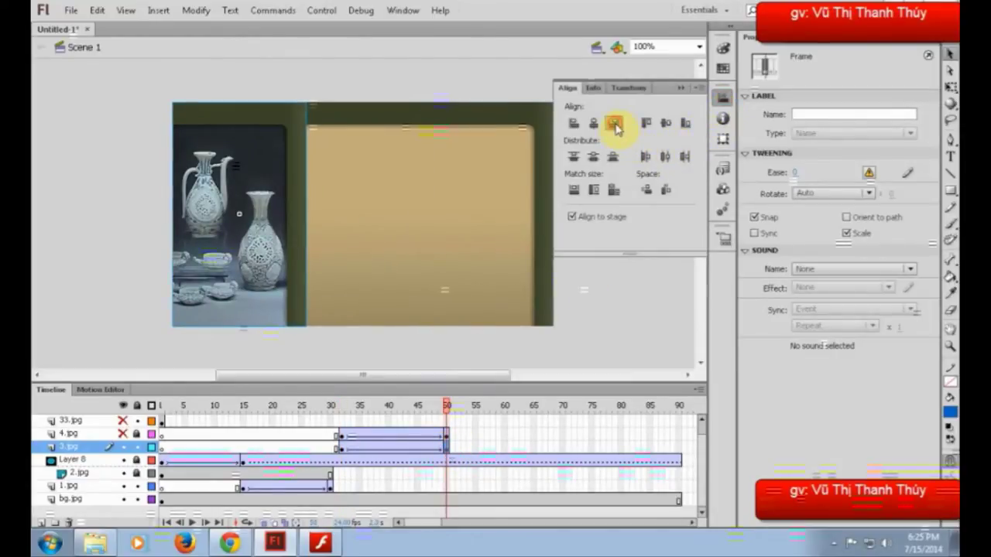
click(614, 125)
click(341, 444)
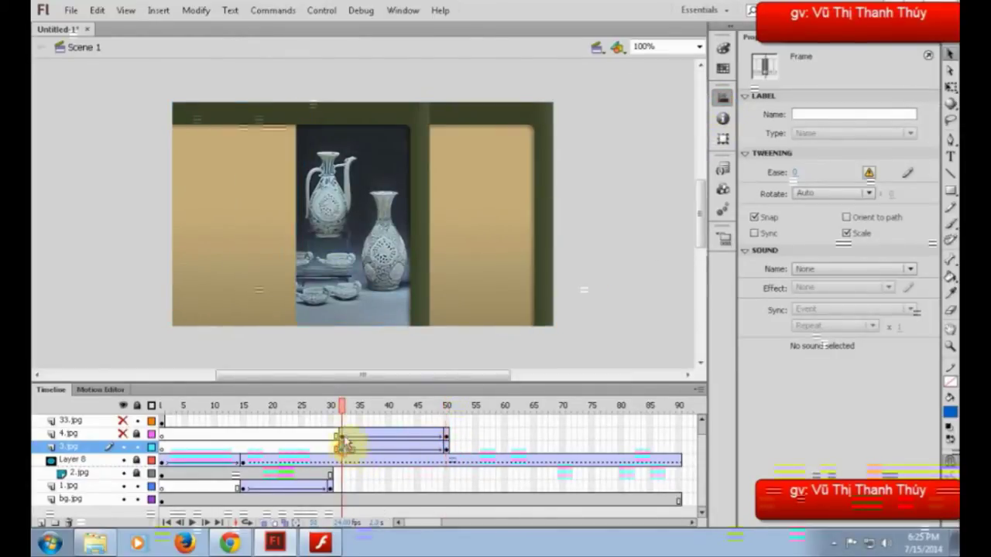
drag(343, 408, 453, 414)
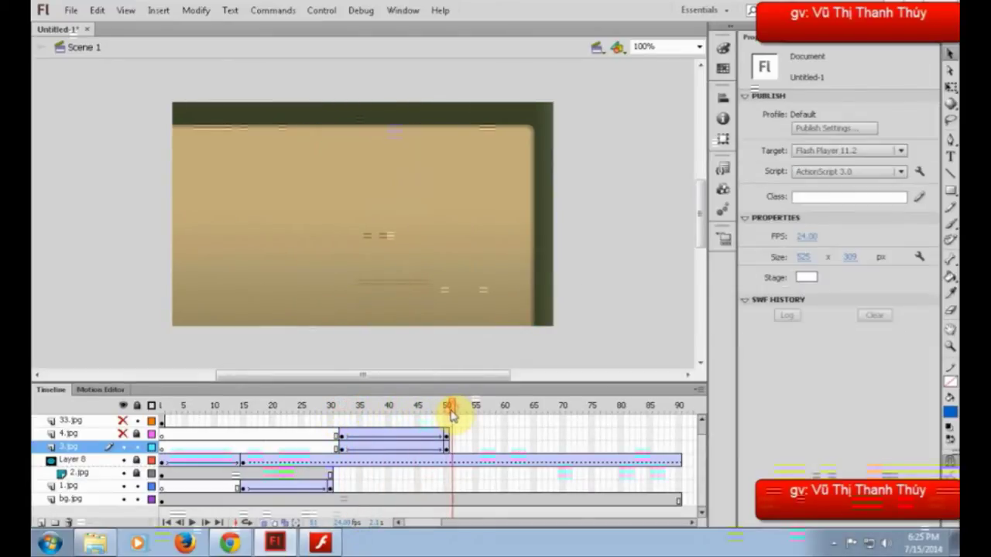
click(342, 449)
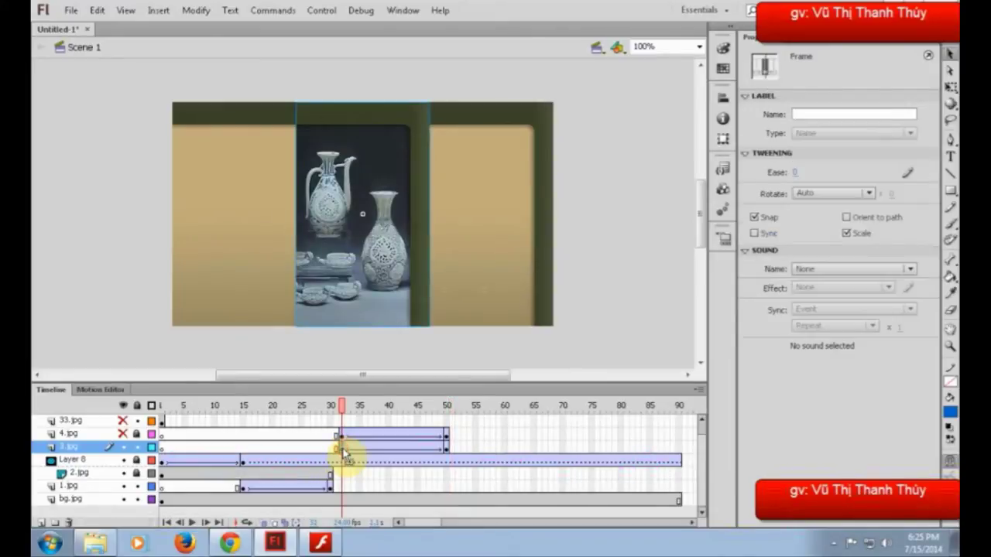
click(447, 449)
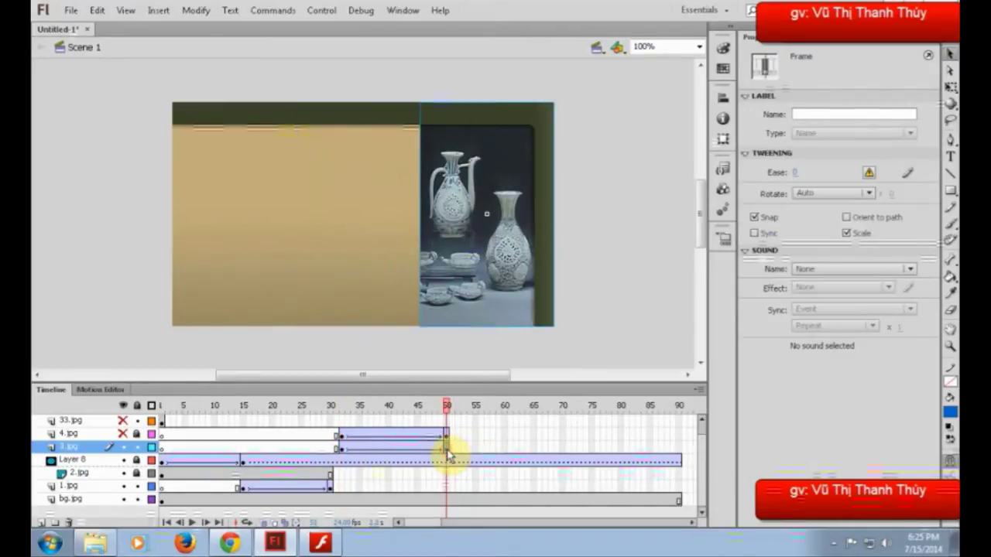
Step: Add a keyframe at frame 60 on the 3.jpg layer and remove the tween between frames 50 and 60
click(503, 454)
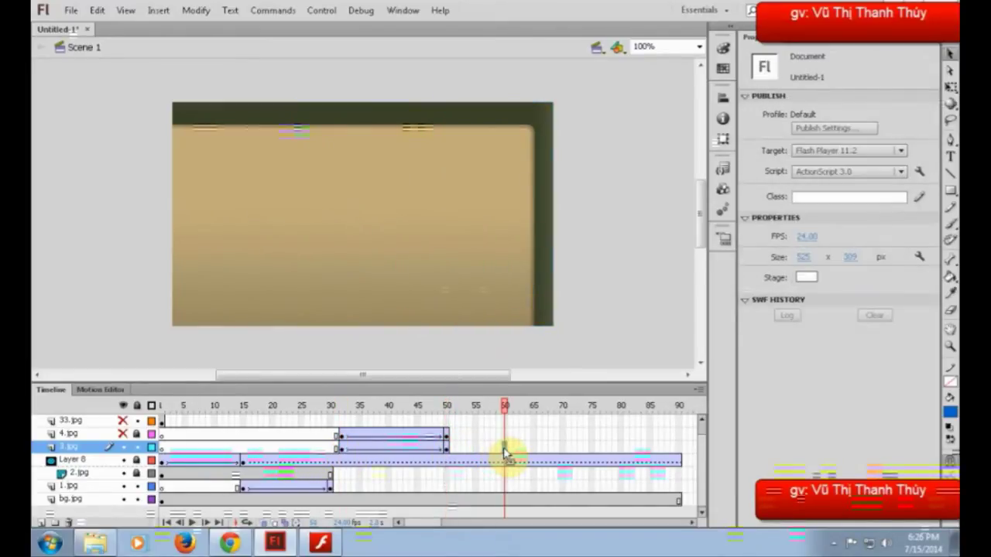
key(F5)
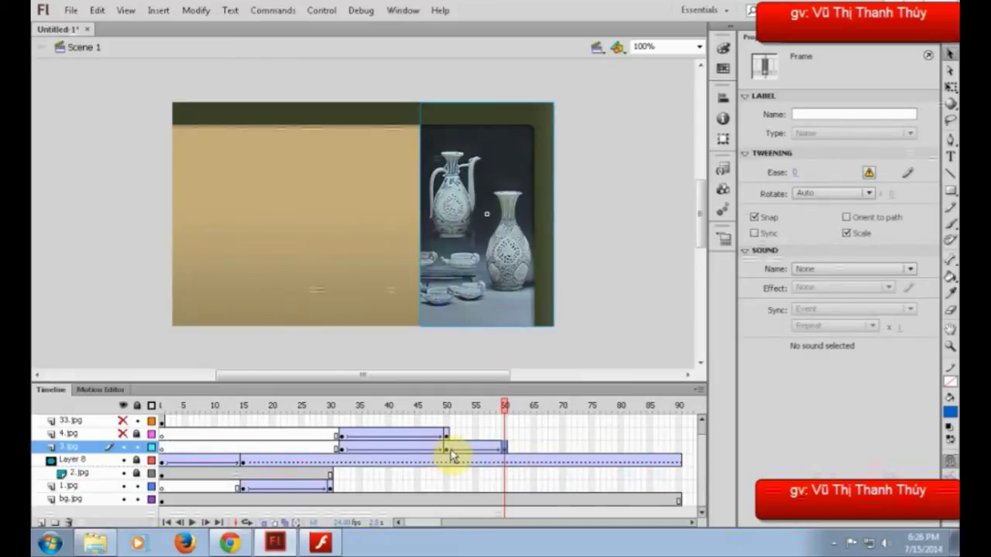
right_click(450, 450)
click(507, 69)
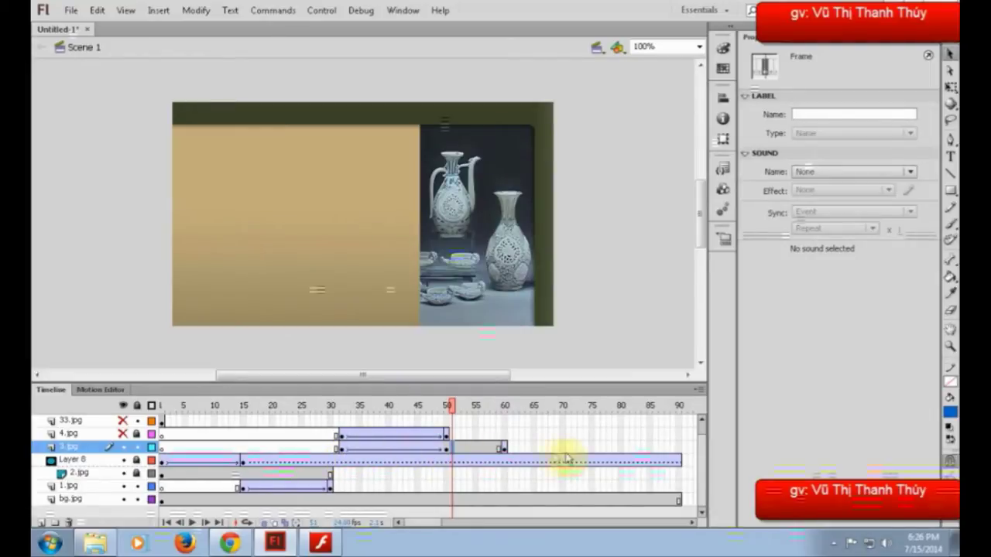
Step: Copy the 3.jpg layer's frame 32 keyframe to frame 75 and scrub frames 32 to 75 to check the motion
click(592, 452)
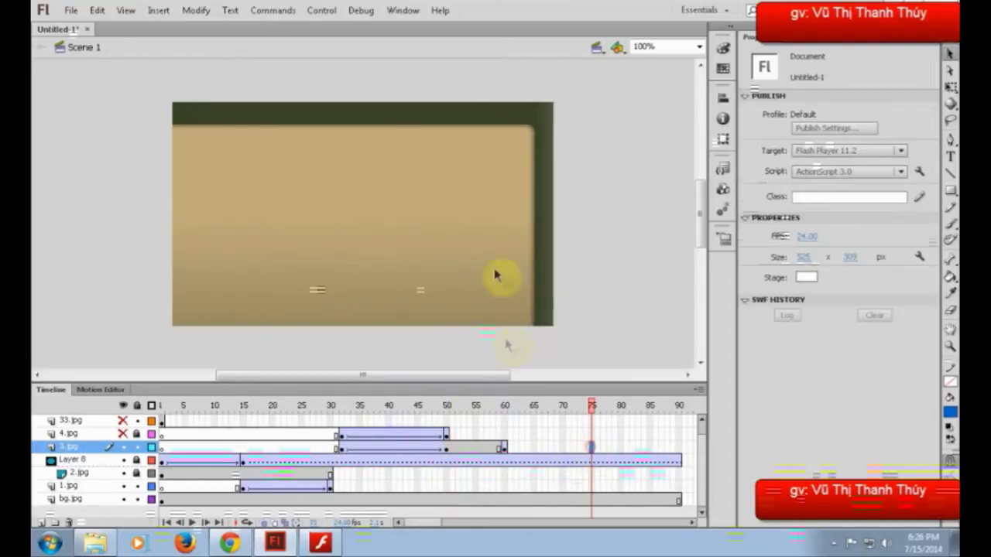
click(342, 449)
right_click(342, 450)
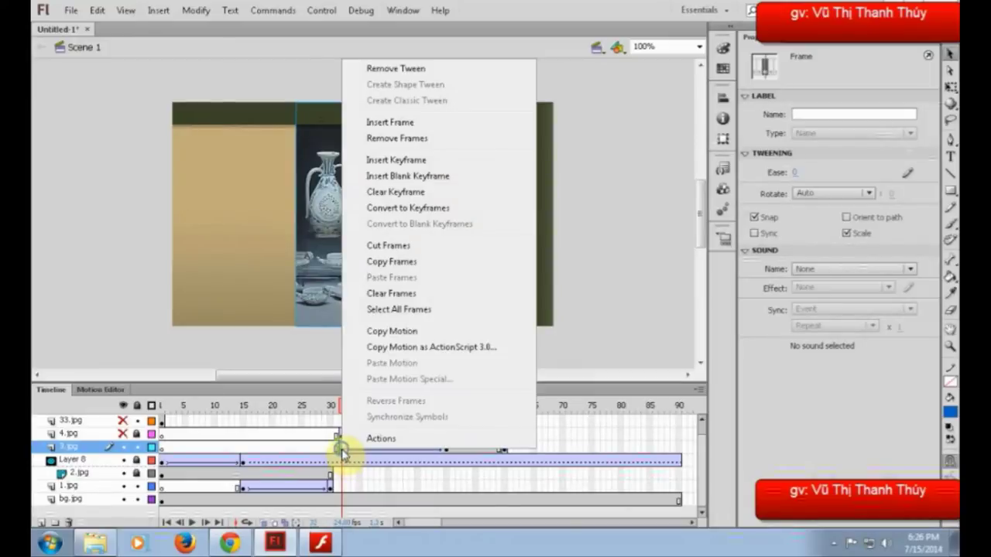
click(379, 263)
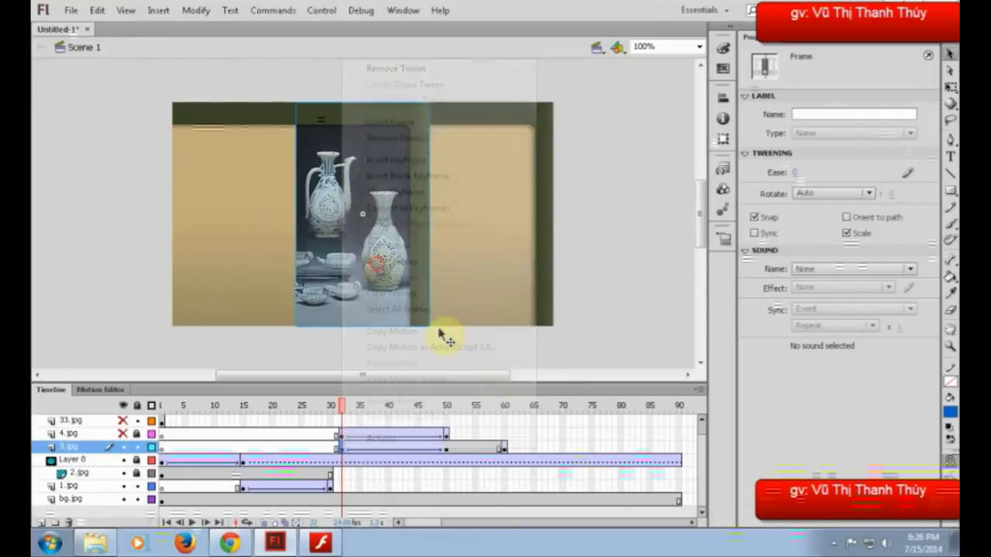
right_click(592, 450)
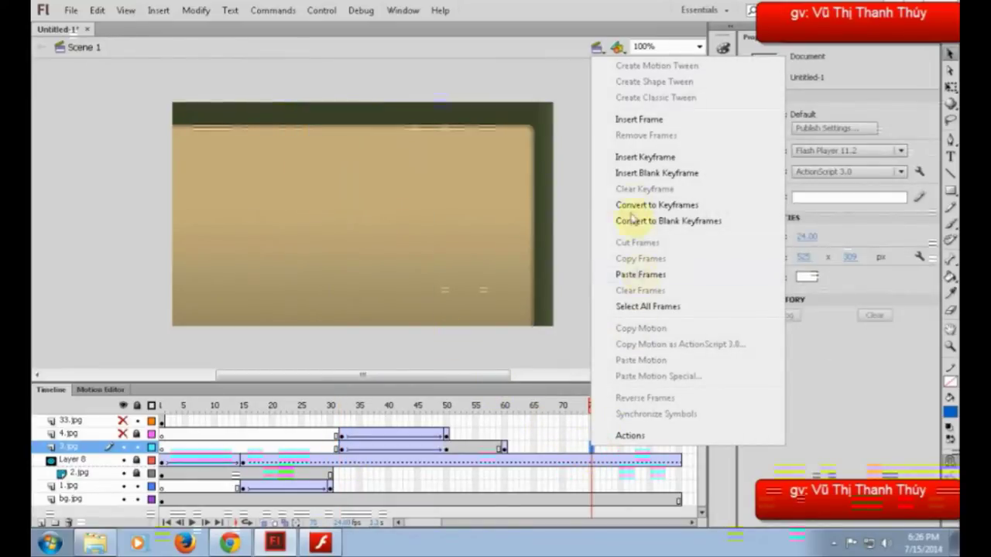
click(639, 274)
click(342, 405)
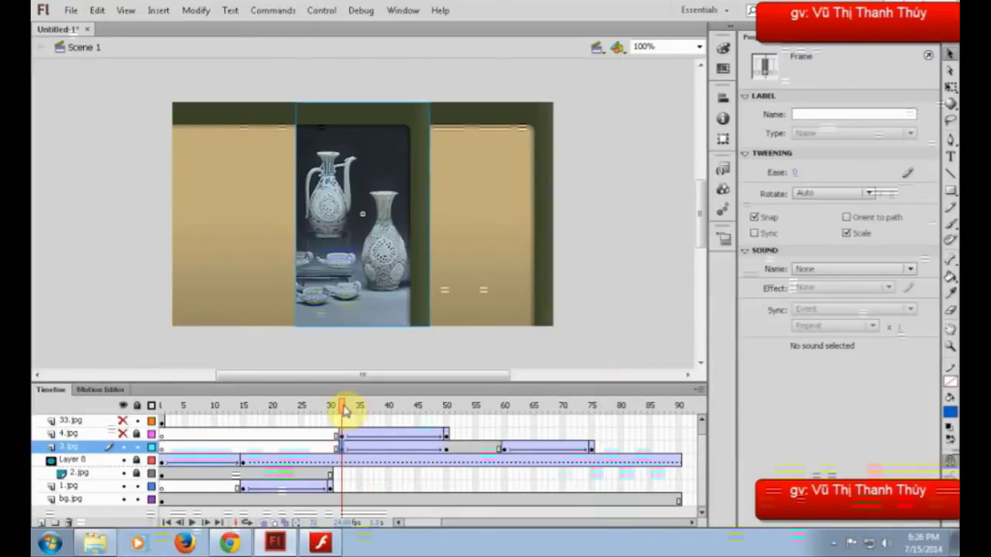
drag(345, 411, 596, 418)
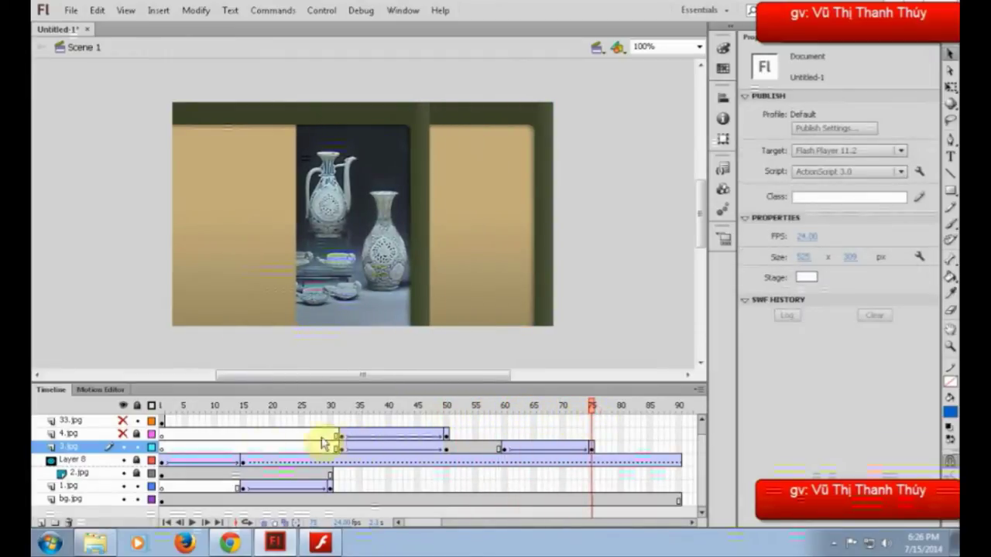
Step: Lock the 3.jpg layer, unlock and hide 4.jpg, and show the 33.jpg layer with its first frame selected
click(123, 434)
click(136, 447)
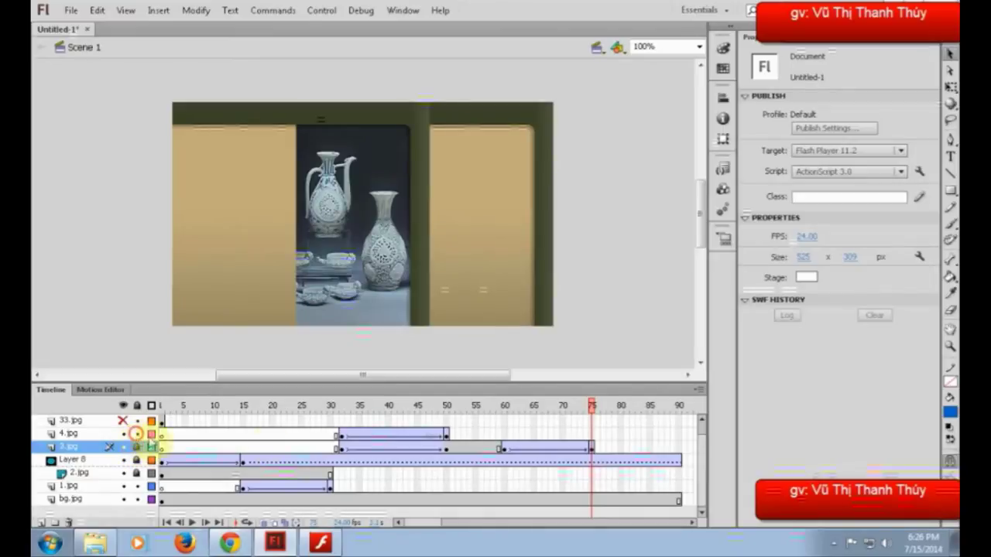
click(341, 436)
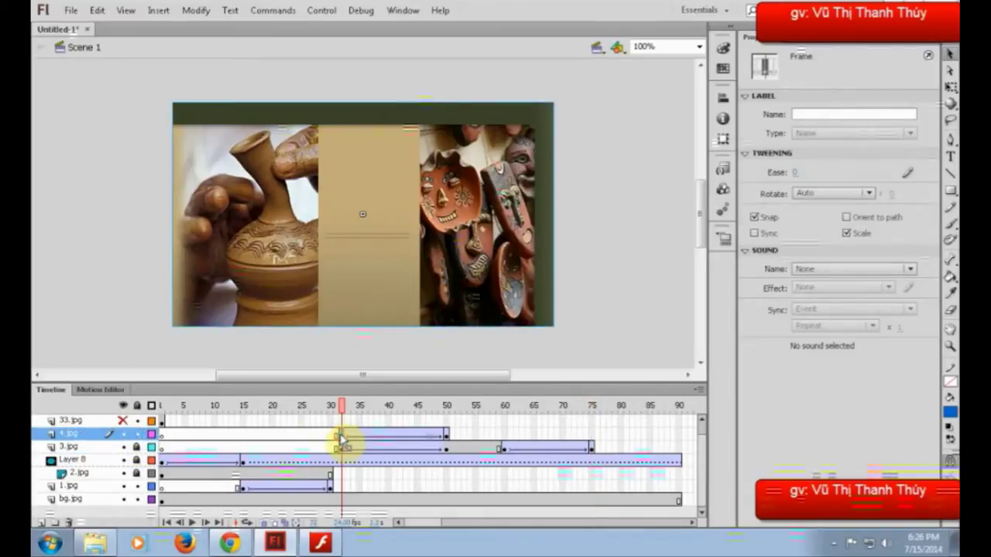
click(123, 435)
click(123, 435)
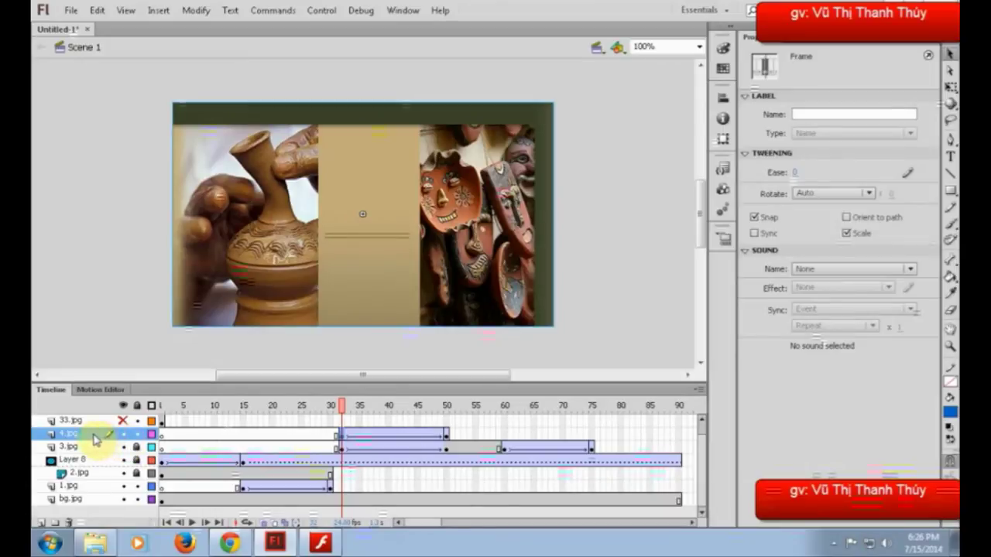
click(123, 434)
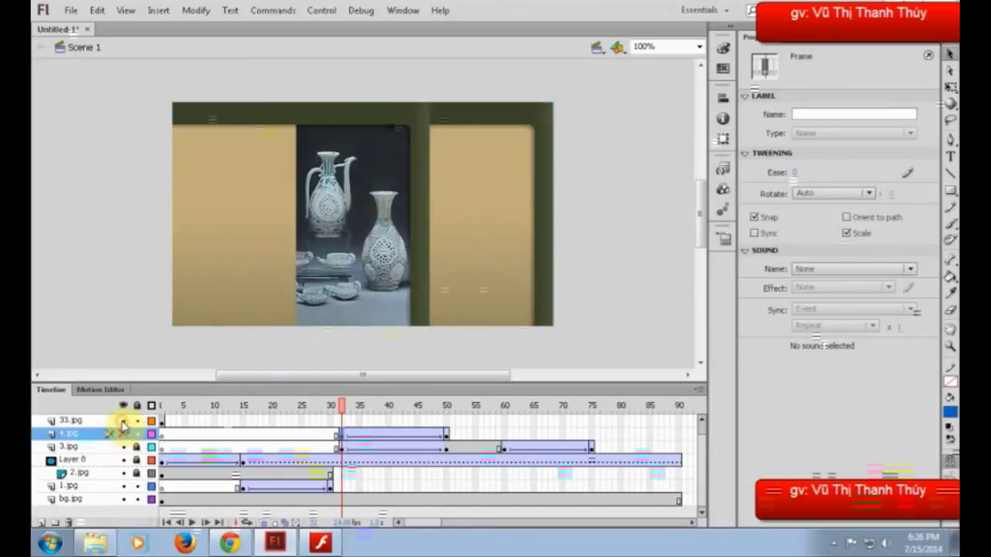
click(161, 420)
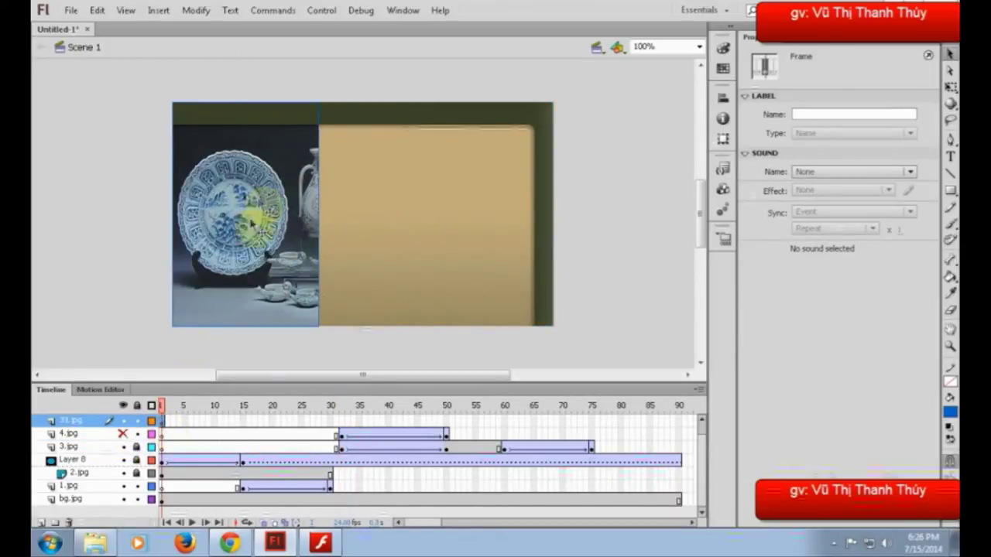
Step: Replay the sample banner in Flash Player to compare the side pictures' motion, and return to the Flash document
click(321, 543)
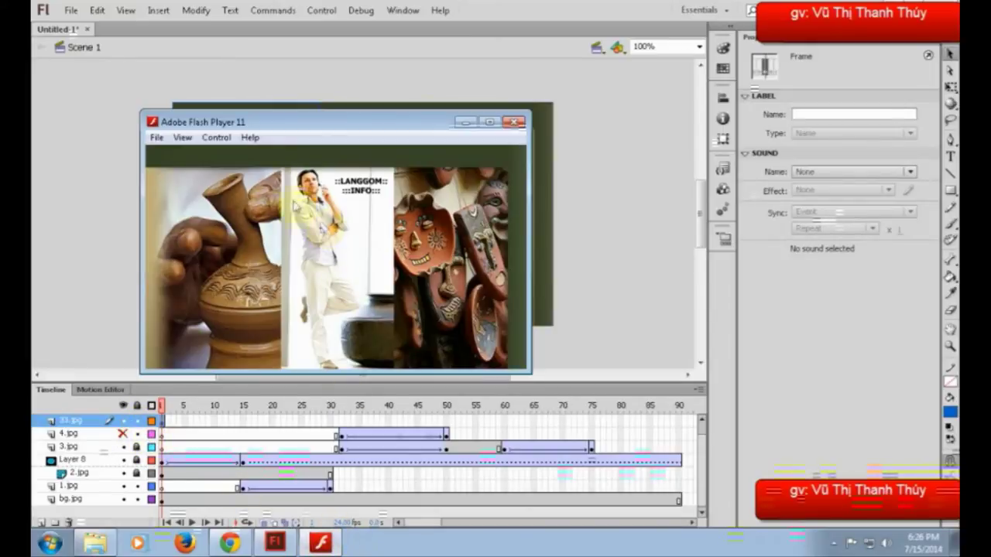
click(216, 137)
click(227, 163)
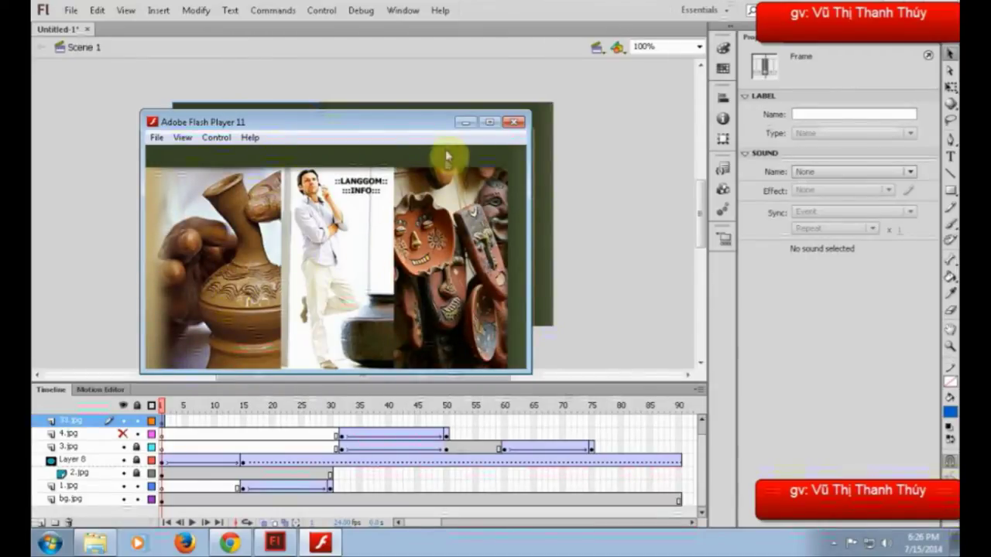
click(464, 124)
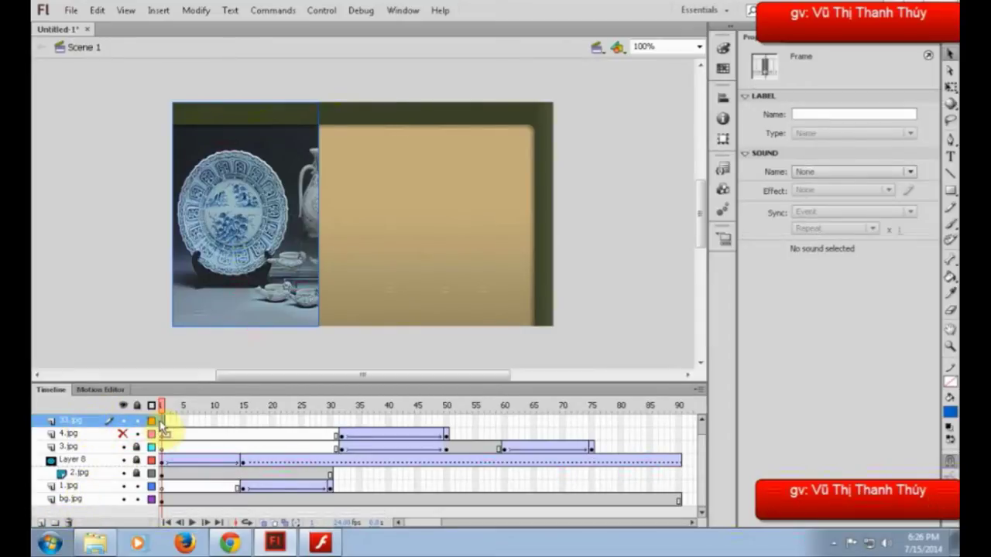
Step: Shift the 33.jpg layer's first keyframe to frame 32 and create a classic tween to a keyframe at frame 50
drag(164, 421, 342, 422)
right_click(342, 422)
click(403, 74)
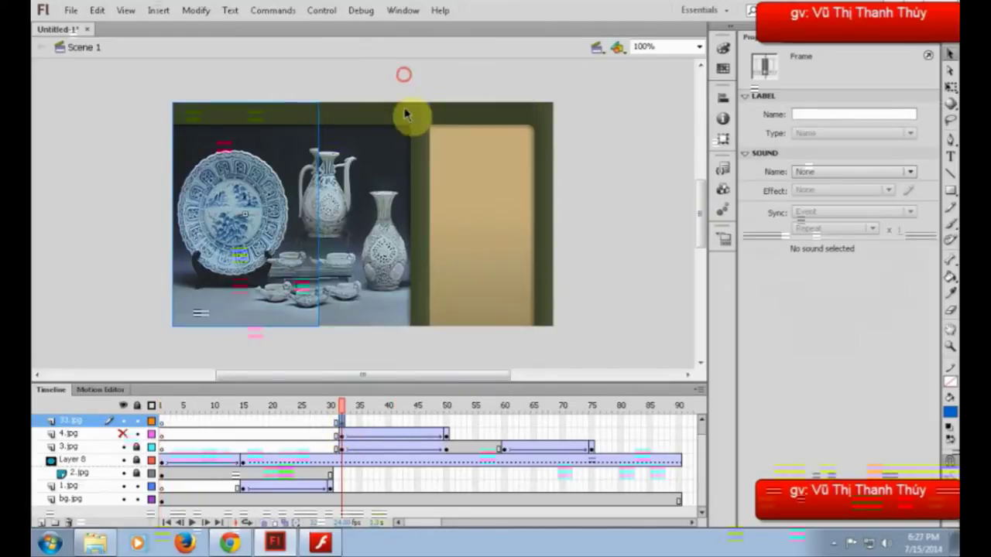
click(444, 422)
key(F6)
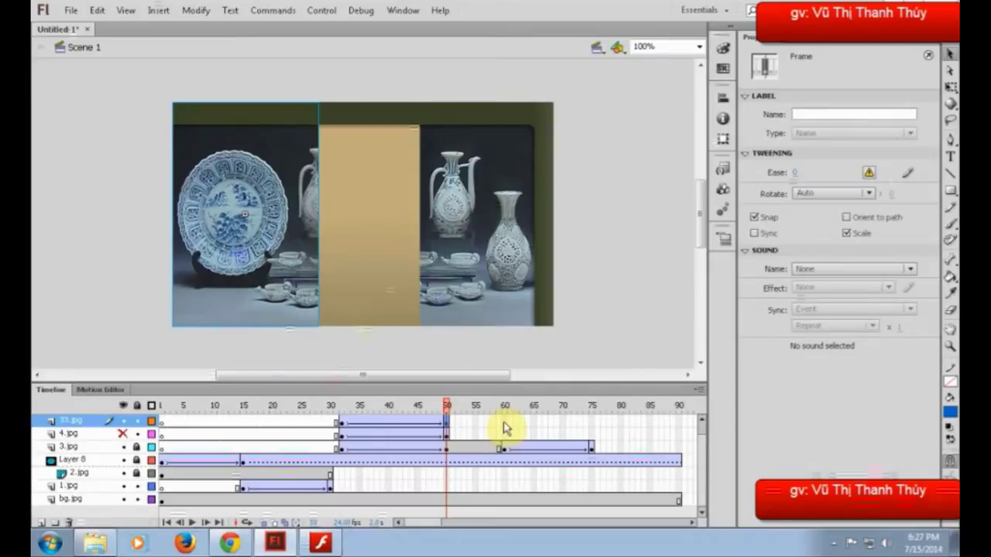
Step: Centre the 33.jpg picture horizontally on the stage at frame 32
click(343, 431)
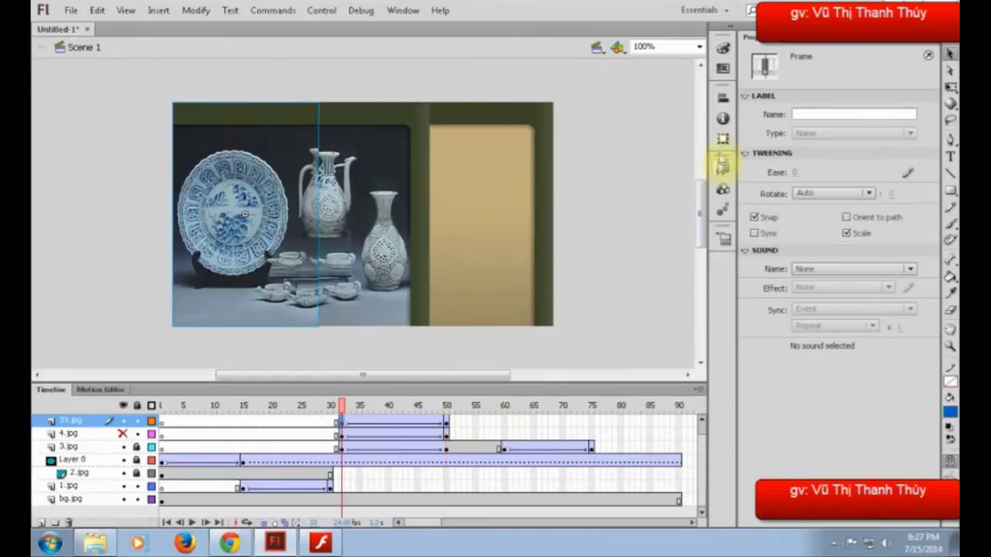
click(722, 98)
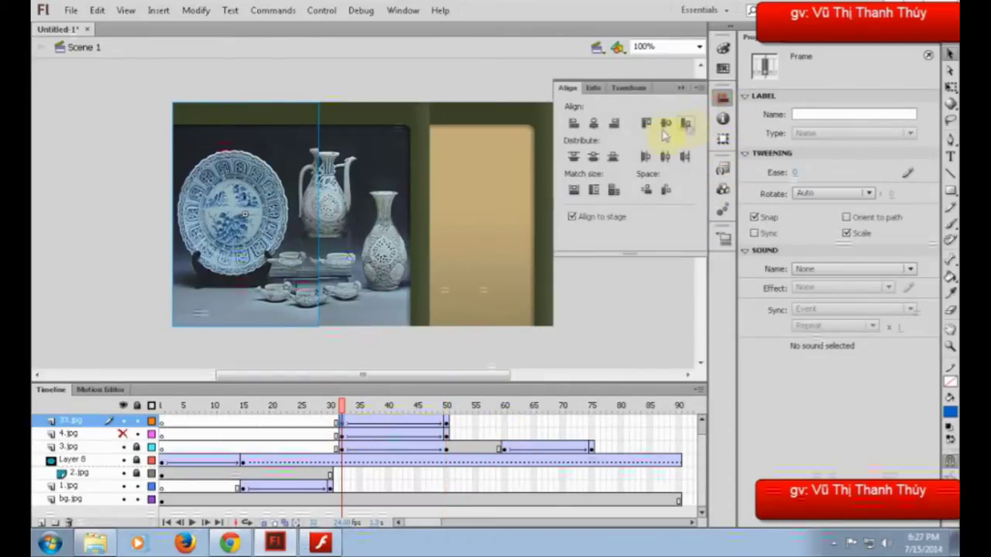
click(599, 125)
click(448, 424)
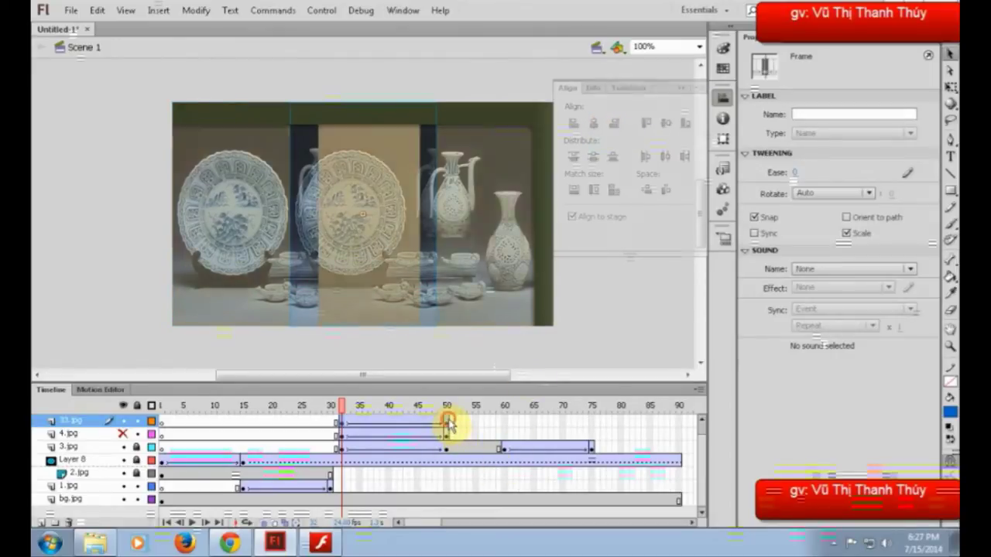
Step: Add a keyframe at frame 60 of the 33.jpg layer and copy its frame 32 keyframe to frame 75
click(504, 424)
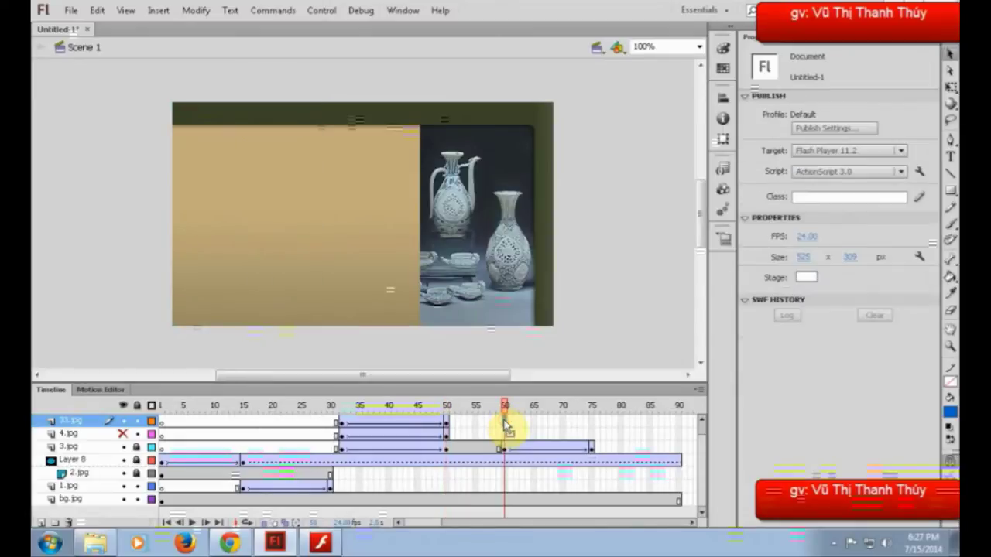
key(F6)
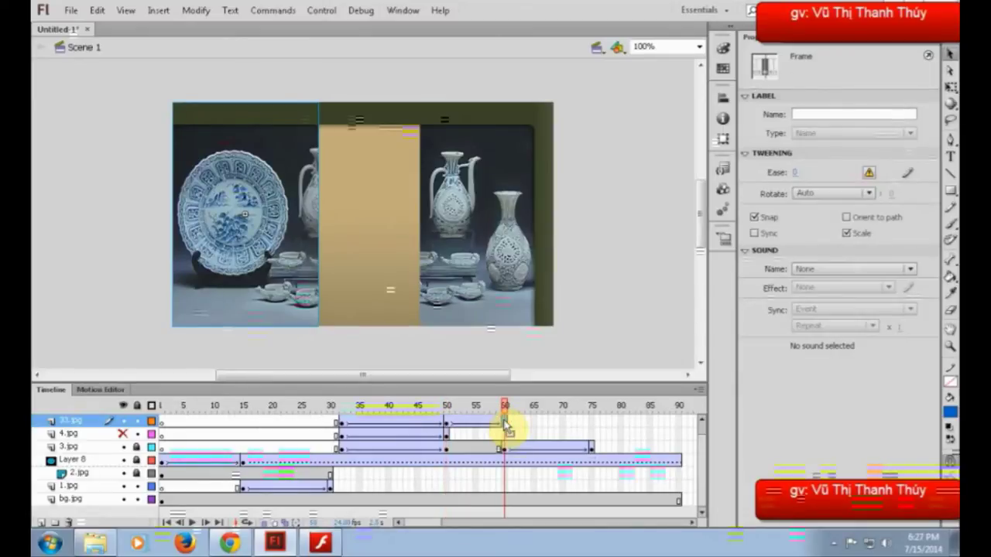
right_click(341, 424)
click(387, 238)
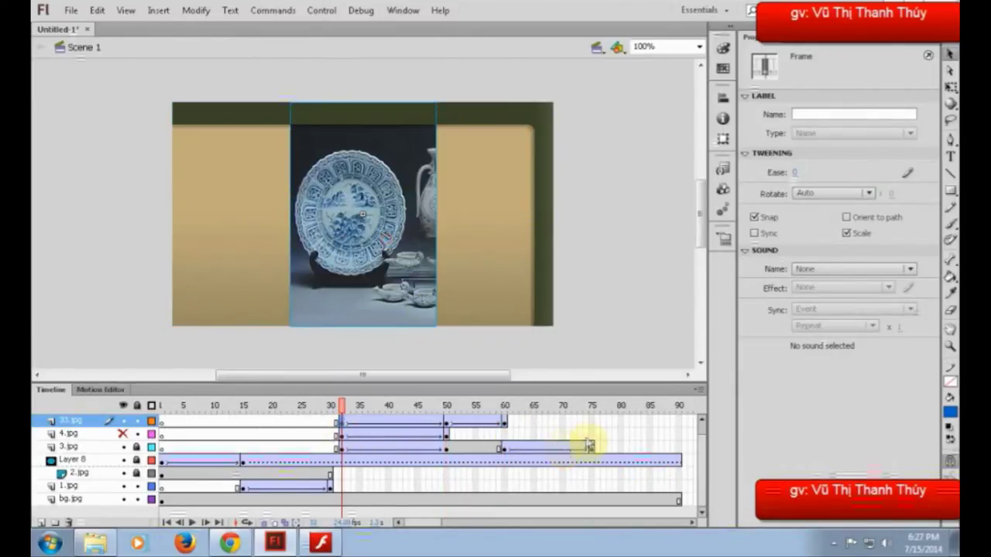
right_click(593, 425)
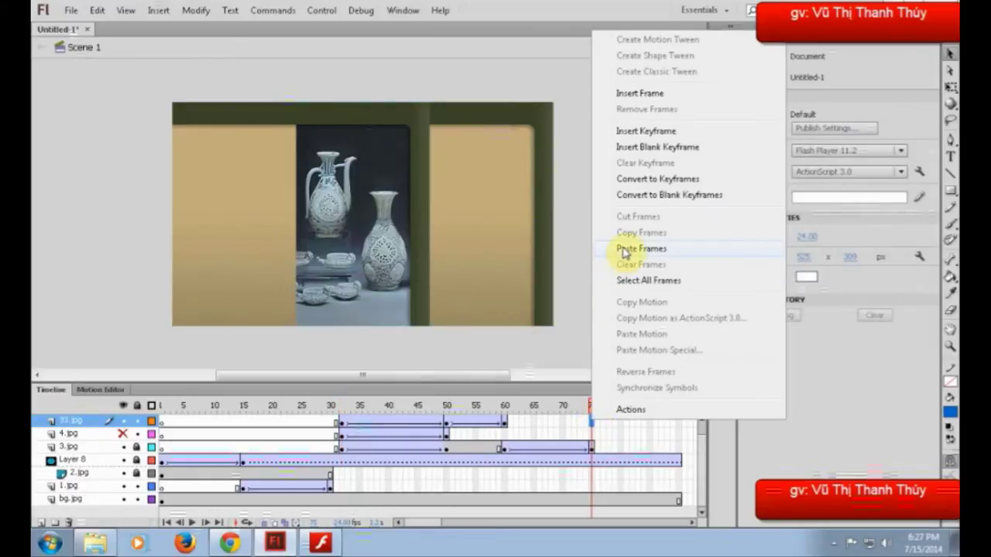
click(621, 248)
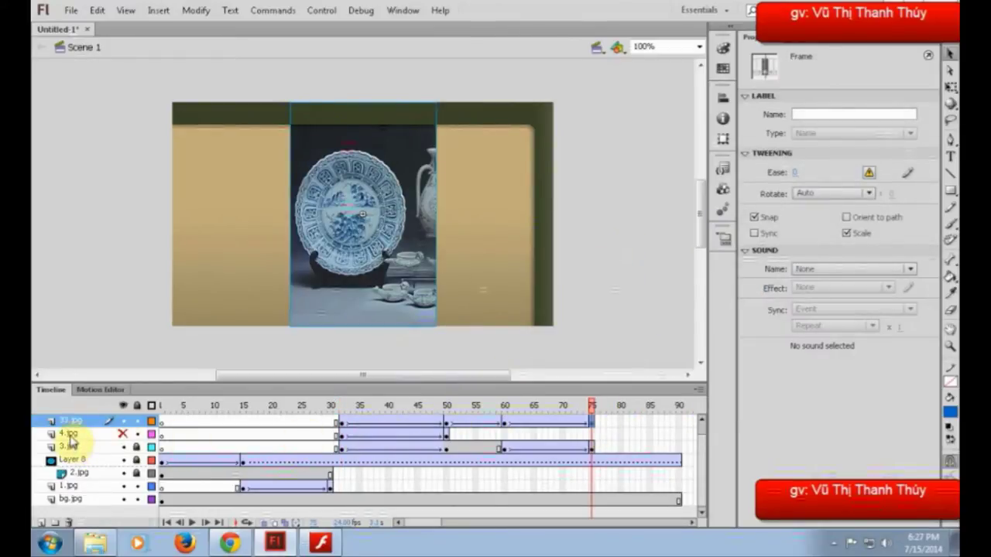
Step: Move the 4.jpg layer below 2.jpg, directly above 1.jpg, and preview the animation up to frame 30
drag(70, 438, 69, 484)
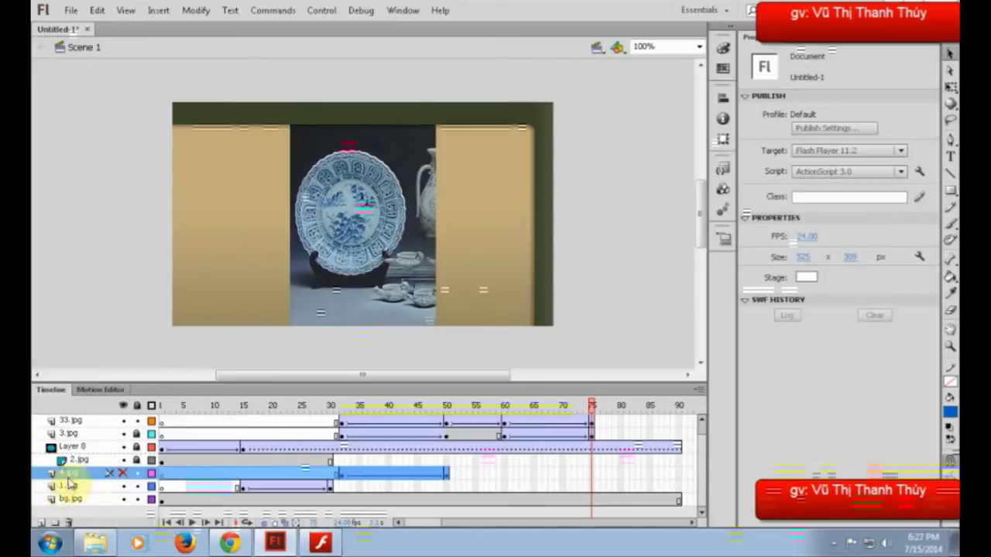
click(162, 422)
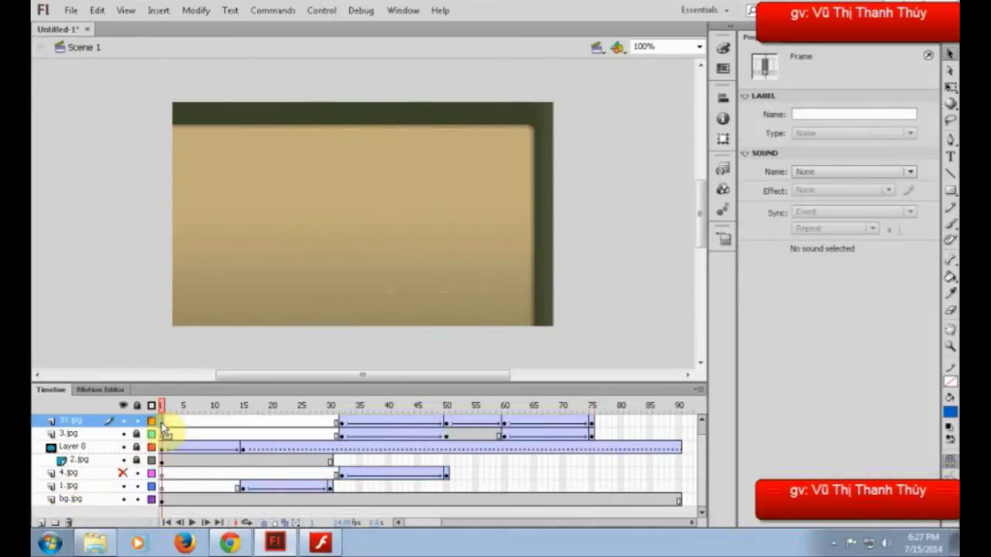
drag(164, 410, 332, 408)
Step: Shift the 4.jpg, 33.jpg and 3.jpg animations two frames earlier so their tweens start at frame 30
click(332, 474)
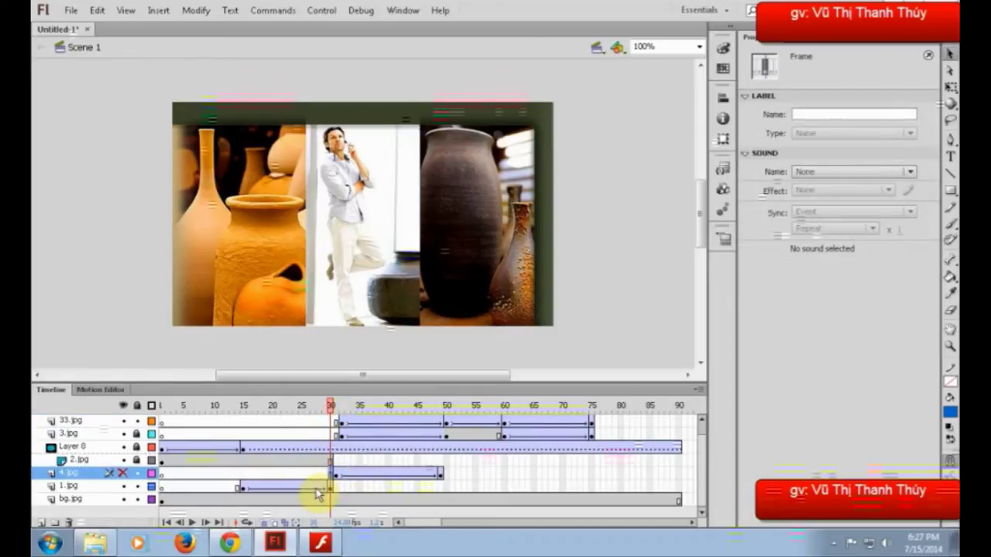
click(317, 490)
click(332, 422)
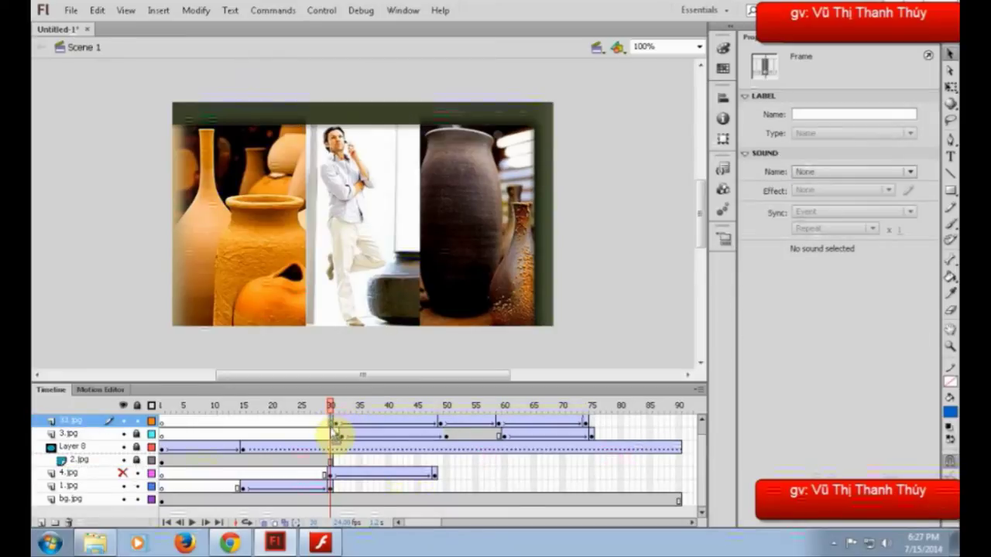
drag(333, 427, 308, 444)
click(328, 433)
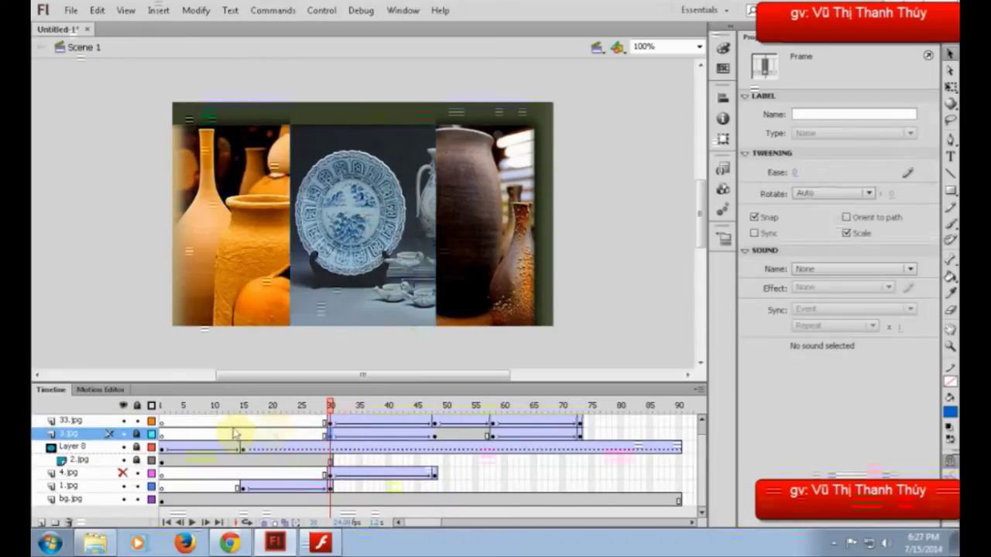
Step: Preview the timeline from frame 1 to 75, replay the sample banner in Flash Player for comparison, and return to the Flash document
click(161, 418)
drag(165, 408, 593, 416)
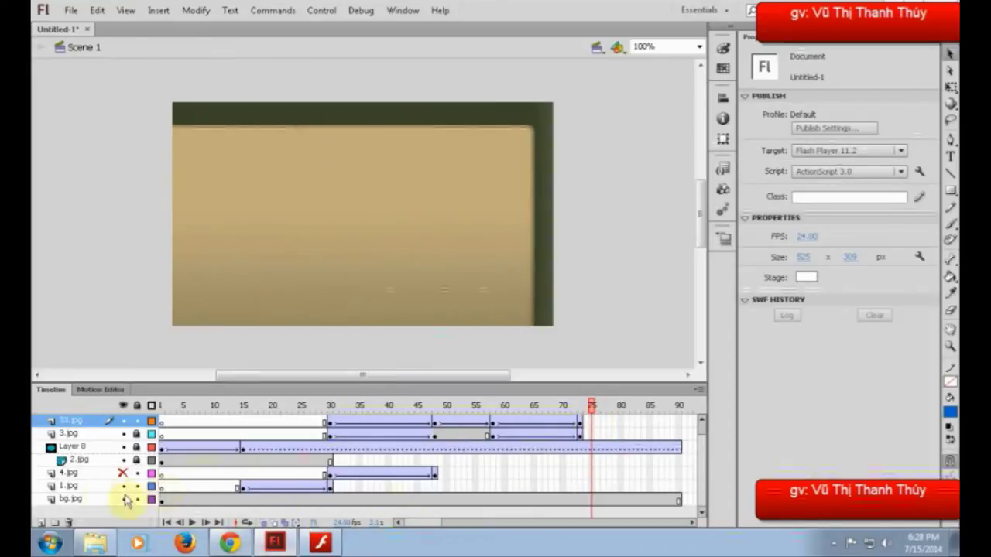
click(320, 544)
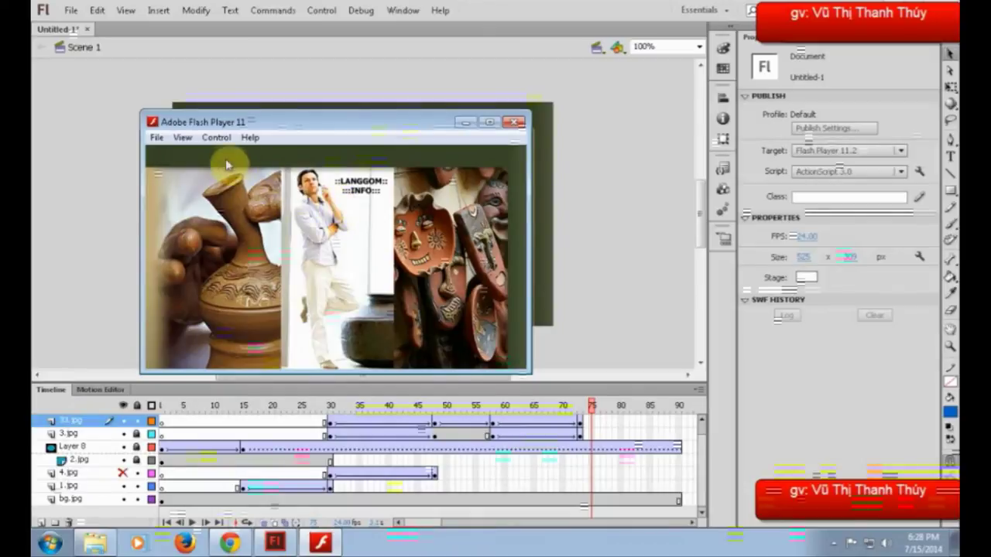
click(217, 137)
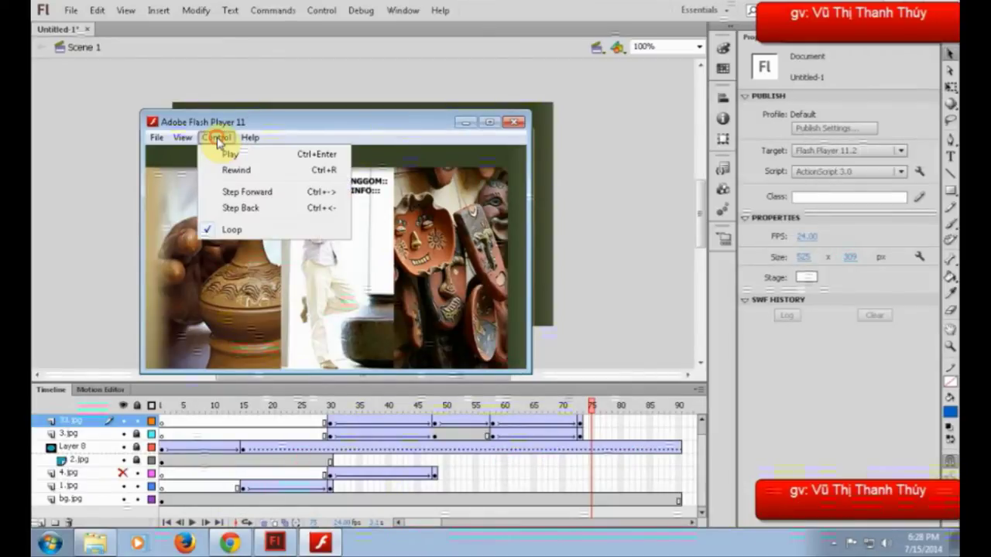
click(225, 156)
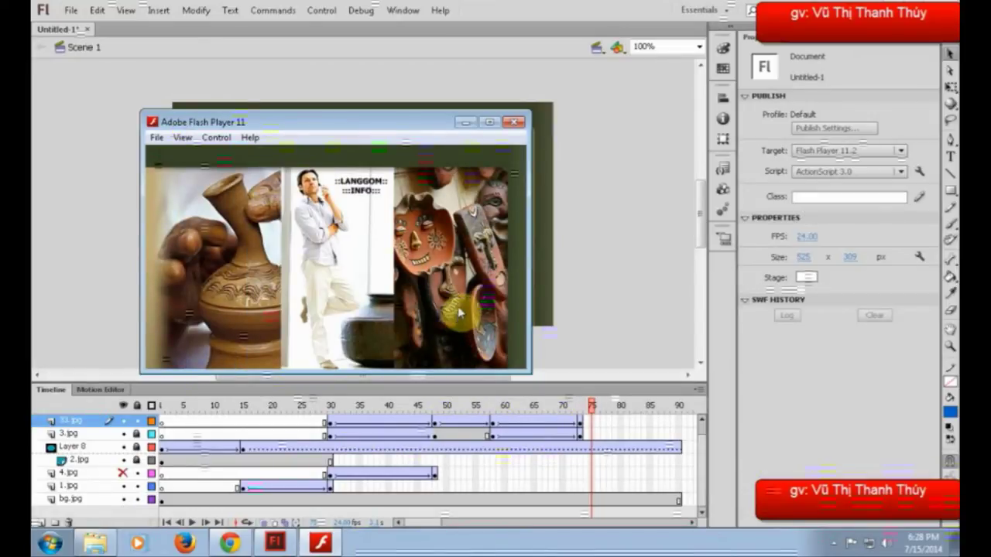
click(465, 122)
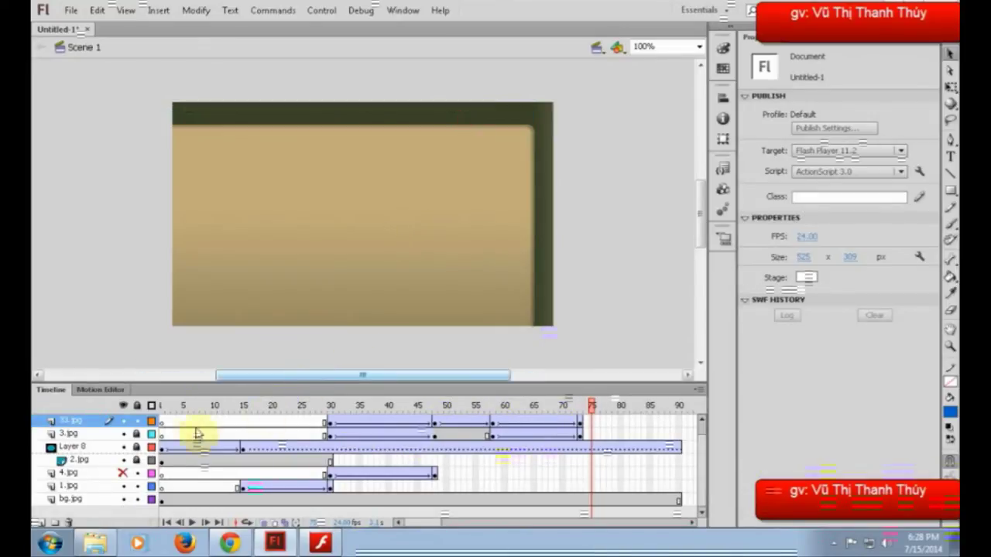
Step: Move the 33.jpg and 3.jpg layers below 2.jpg, directly above 4.jpg, and preview the animation's opening frames
shift+click(78, 435)
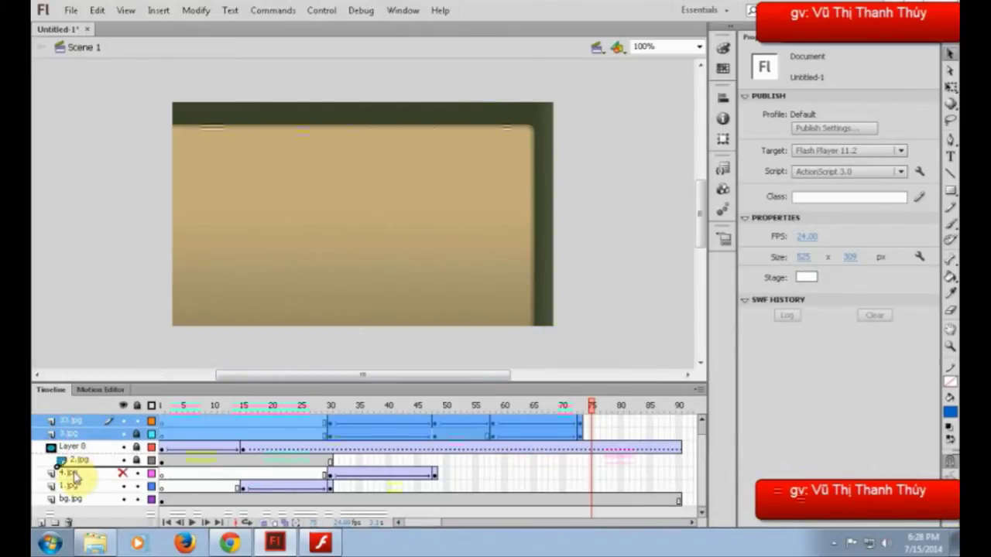
drag(74, 480, 66, 453)
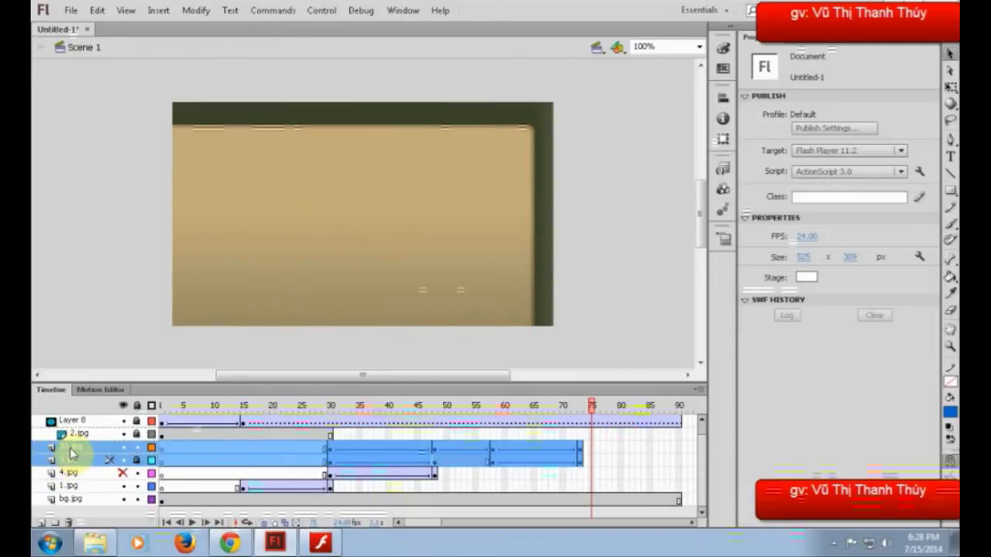
click(160, 424)
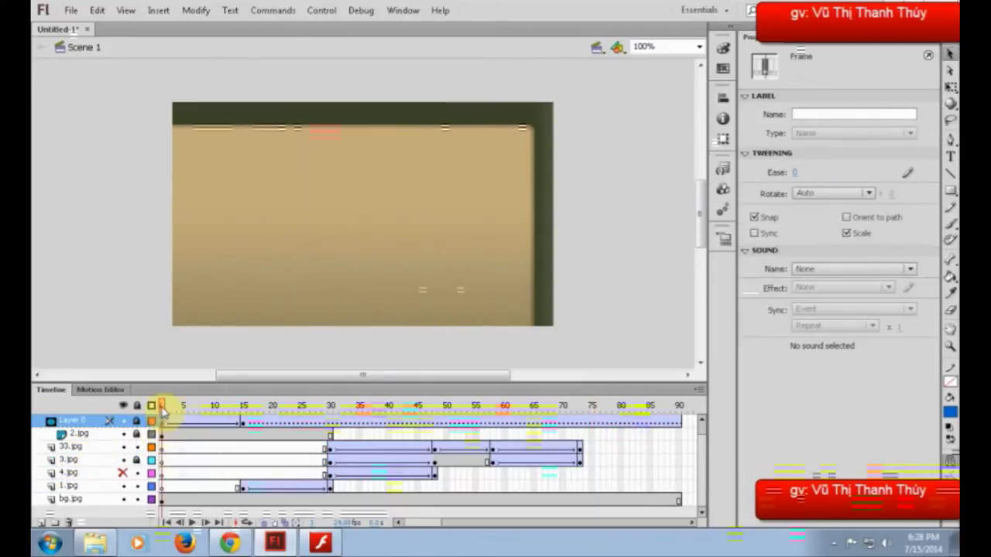
drag(155, 406, 355, 416)
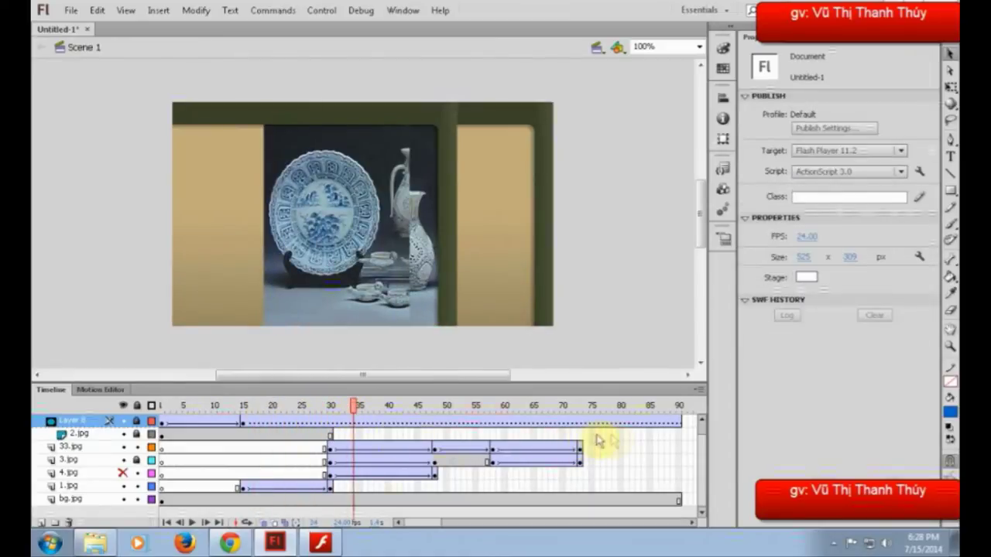
Step: Extend the 2.jpg layer to frame 90 and preview the centre picture over the side pictures up to frame 72
click(678, 435)
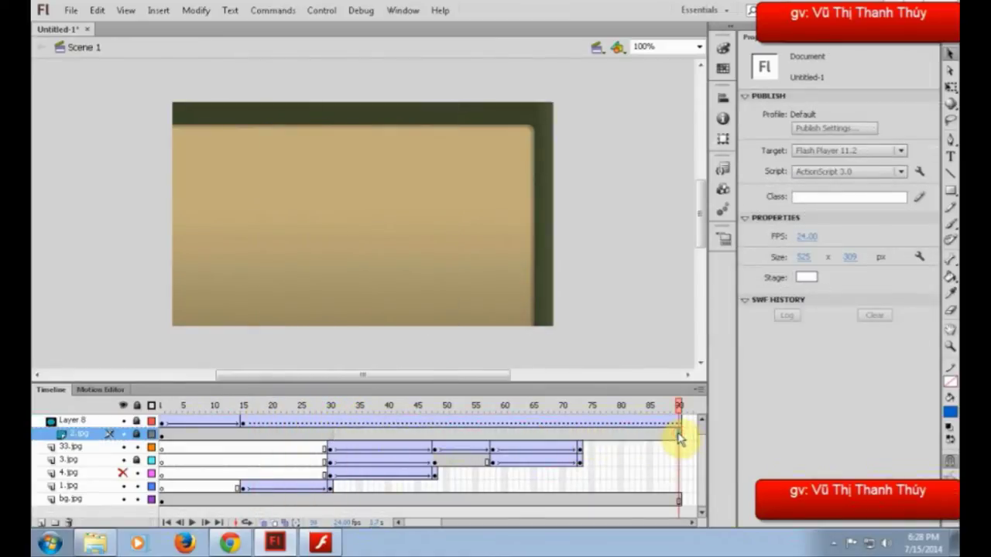
click(162, 434)
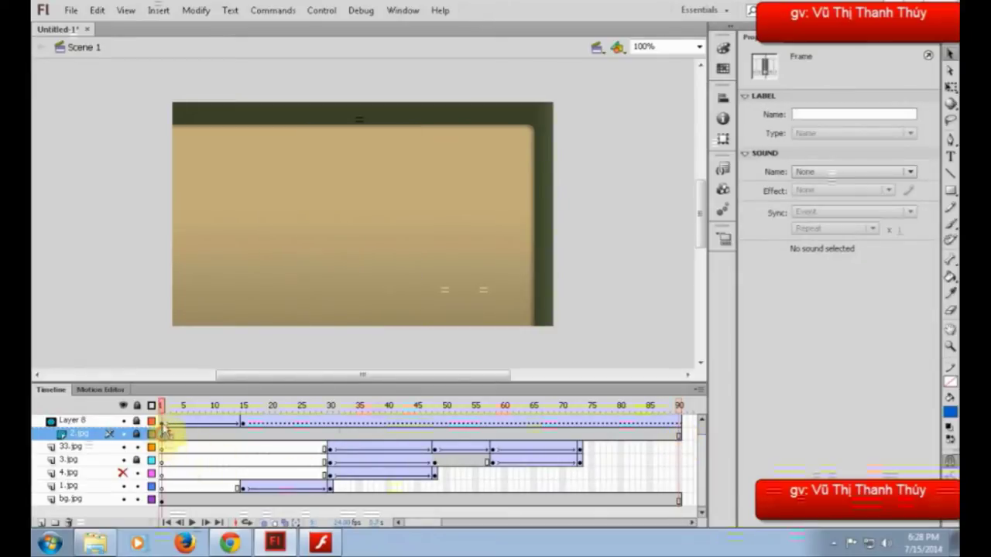
drag(163, 410, 574, 438)
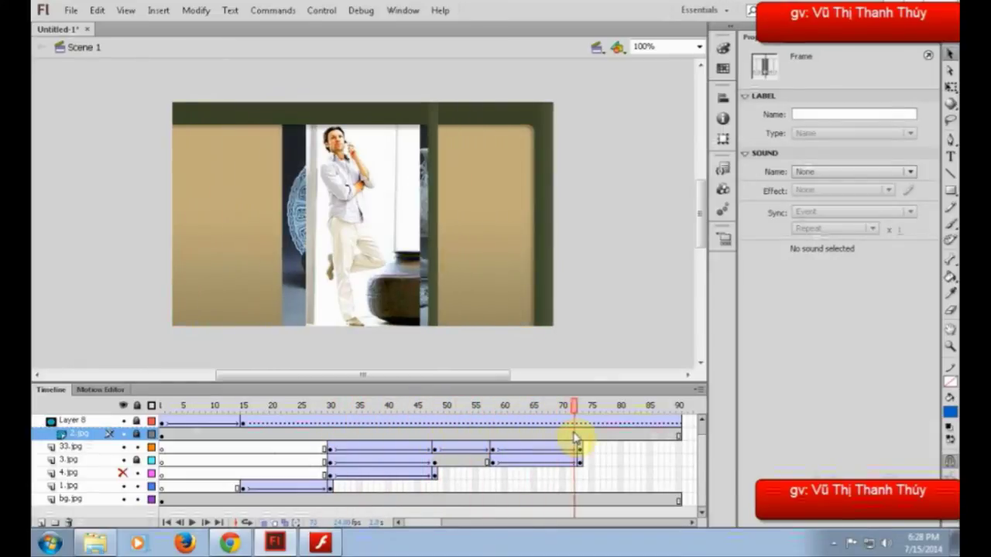
click(361, 270)
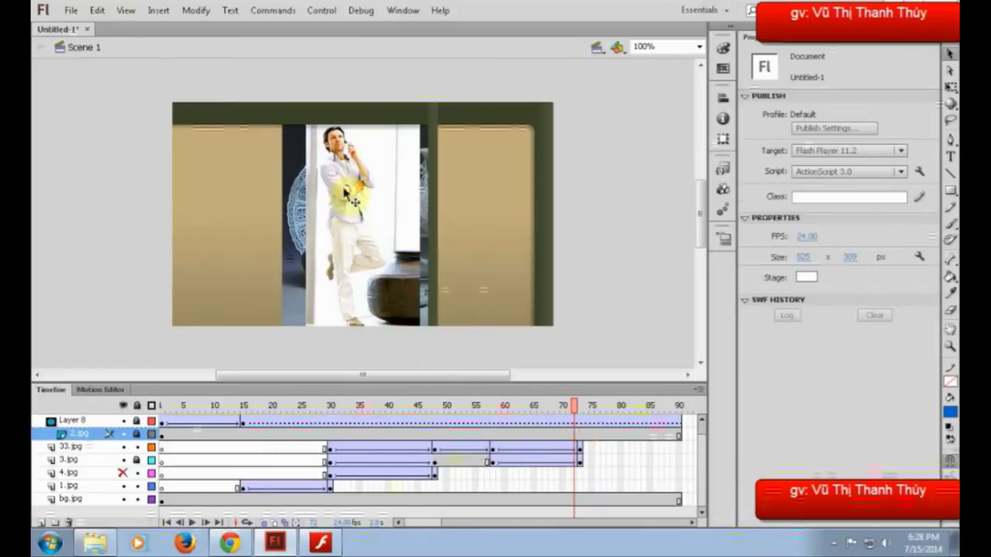
Step: Extend the 1.jpg layer to frame 73 so it stays behind the side pictures, and preview the closing motion
click(161, 422)
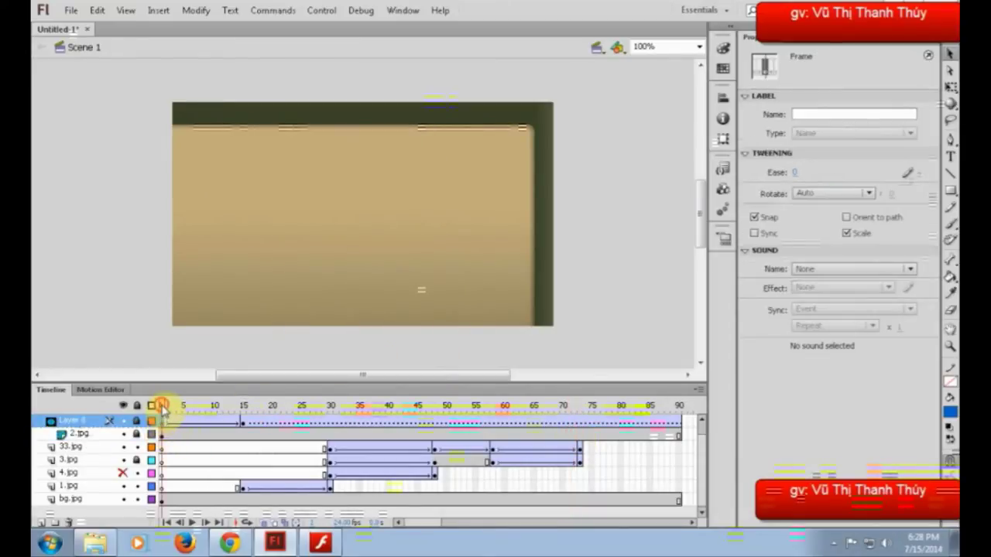
drag(163, 408, 306, 419)
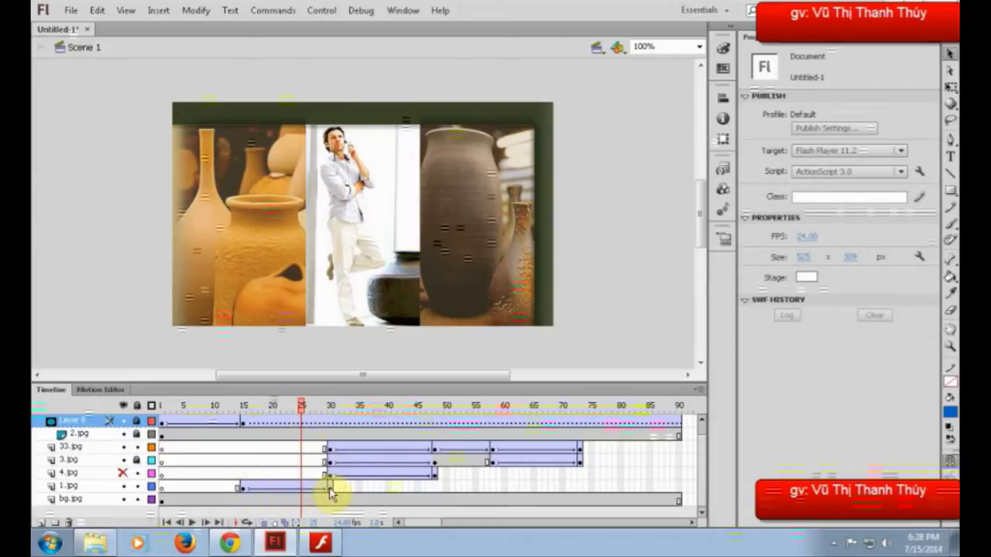
click(582, 488)
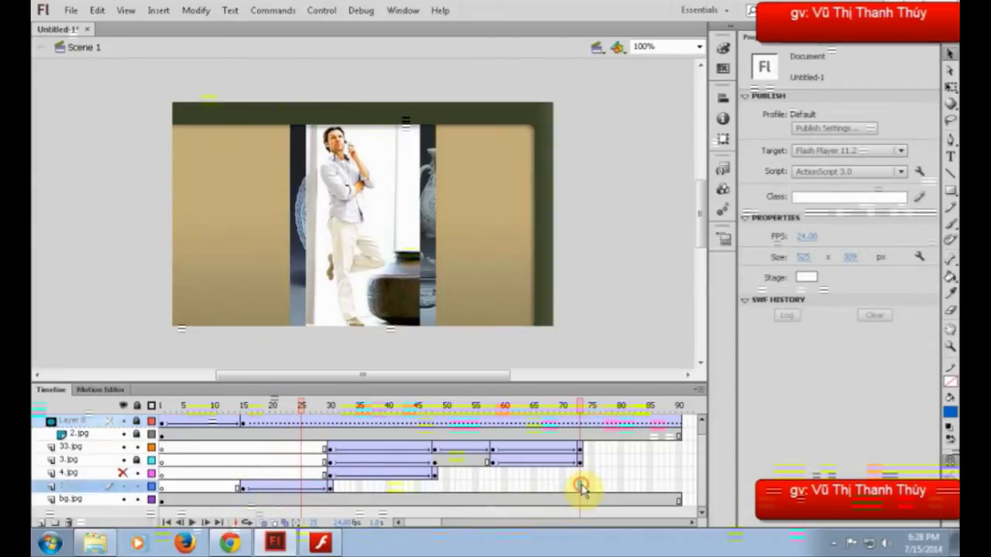
key(F6)
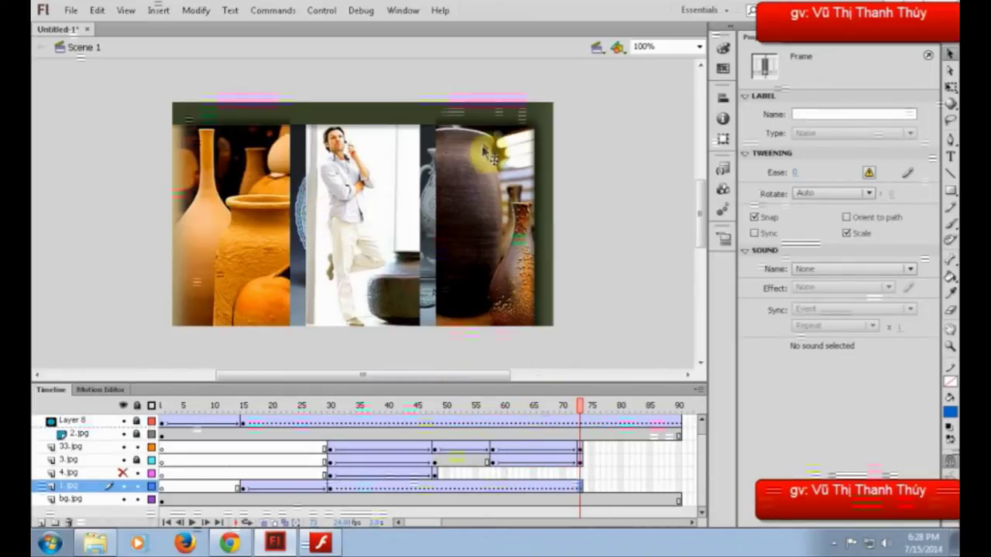
drag(582, 408, 569, 431)
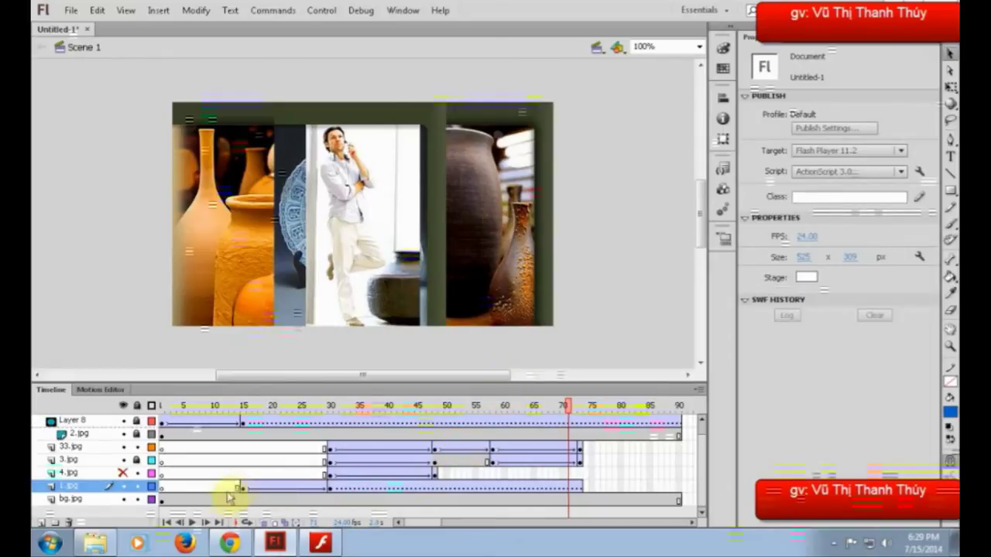
Step: Replay the sample banner in Flash Player, return to the Flash document, and preview the side pictures' return from frame 58 to 64
key(ctrl+Return)
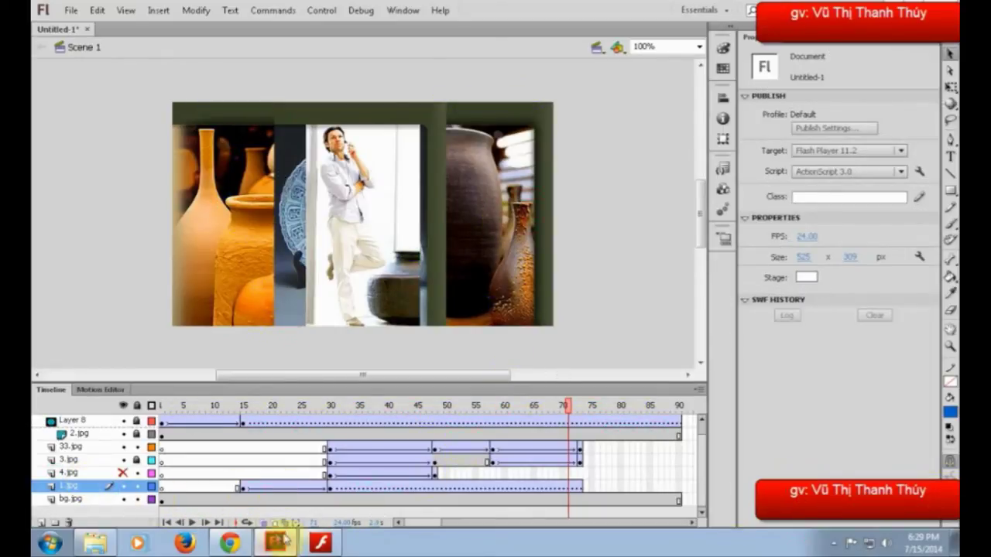
click(217, 137)
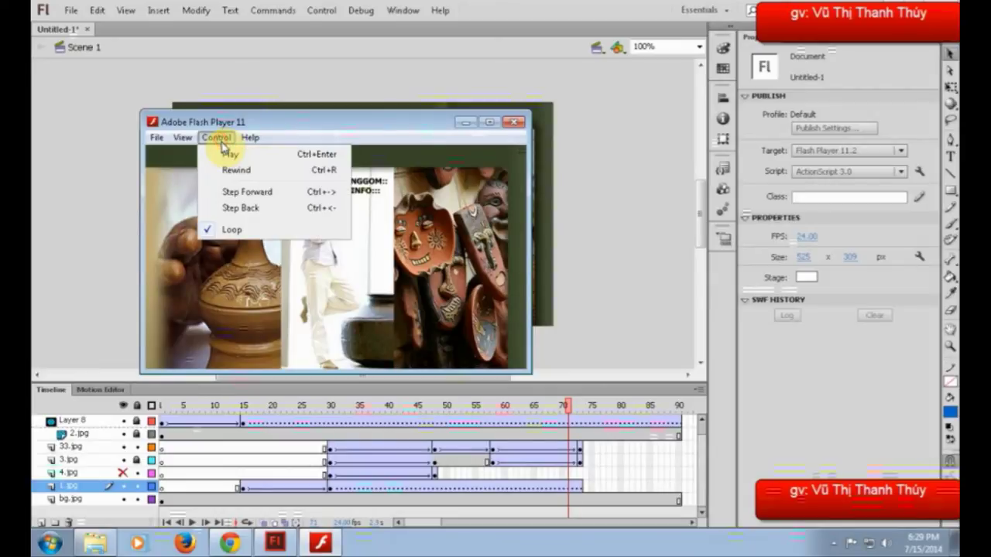
click(223, 156)
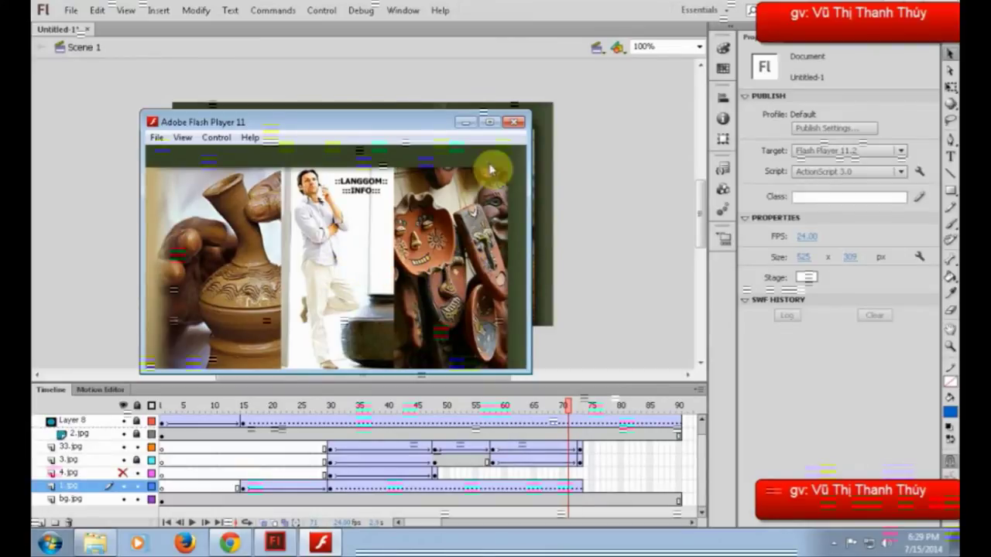
click(464, 122)
click(493, 462)
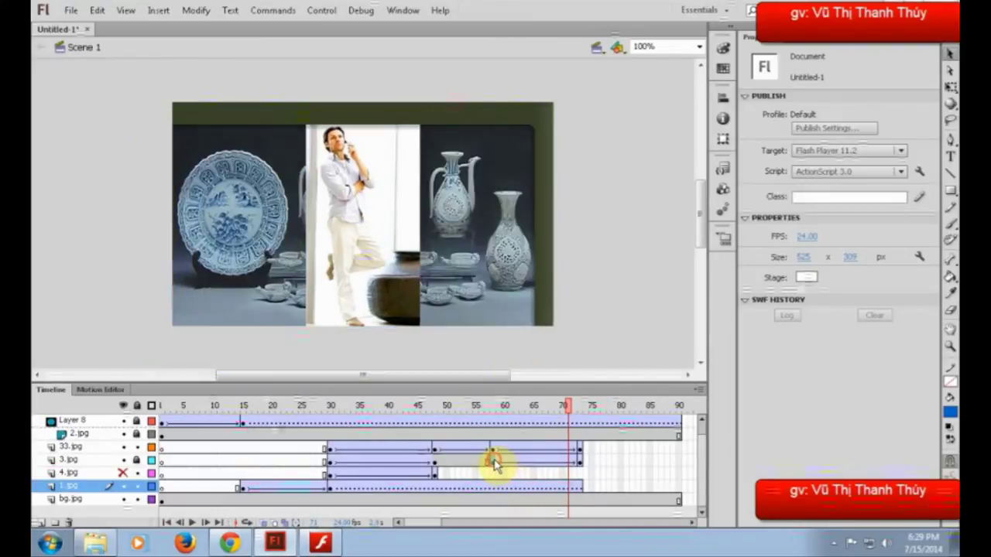
drag(495, 410, 529, 412)
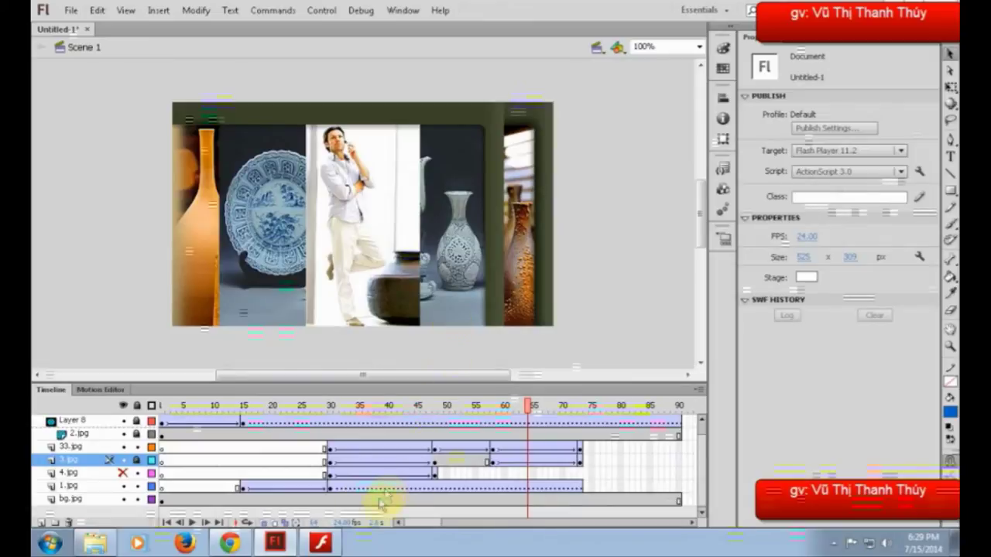
Step: Show the 4.jpg layer and move its tween frames from frames 30–48 to start at frame 58
click(122, 473)
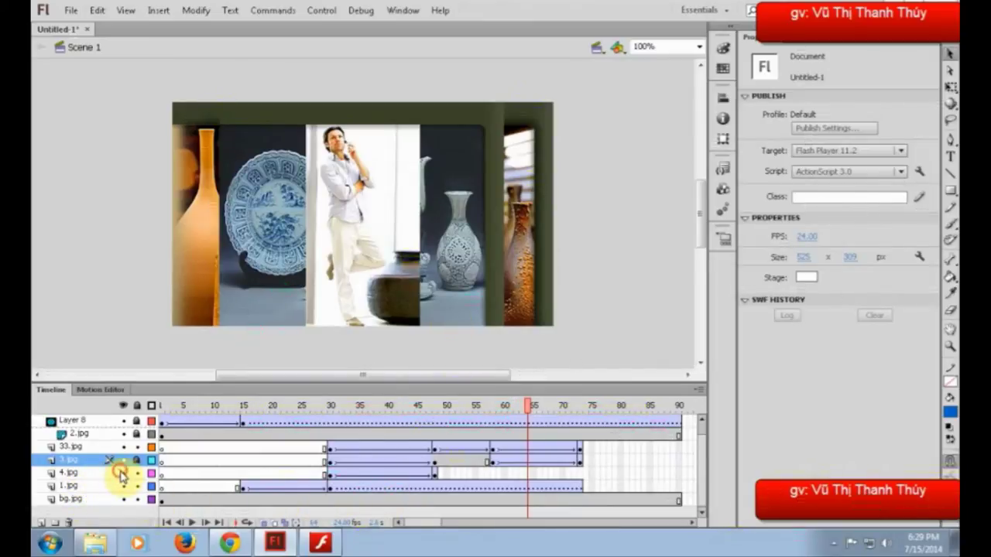
click(328, 473)
shift+click(437, 473)
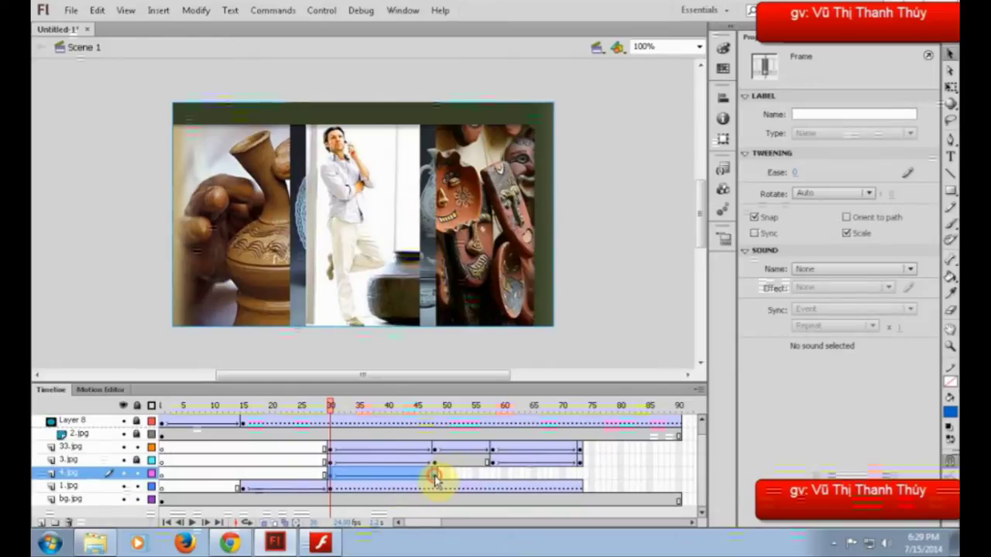
drag(365, 474, 527, 474)
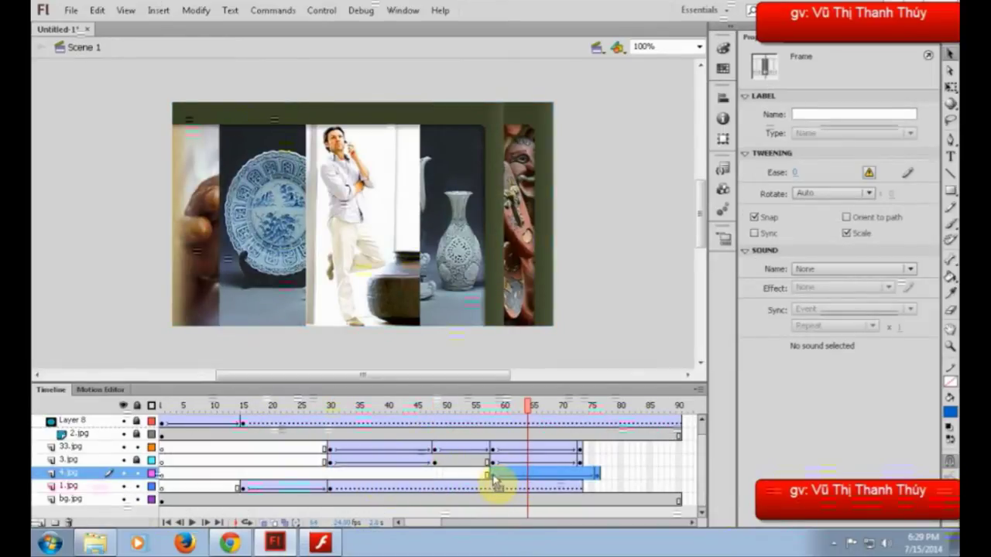
click(492, 476)
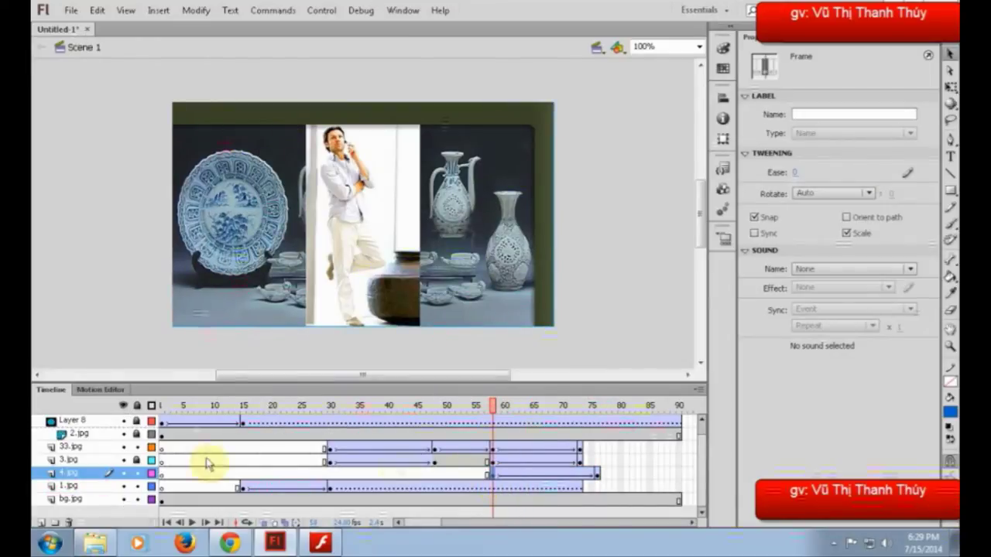
Step: Hide the 3.jpg and 33.jpg layers, set the 4.jpg picture's alpha to 0% at frame 58, and preview the fade to frame 70
click(123, 460)
click(123, 447)
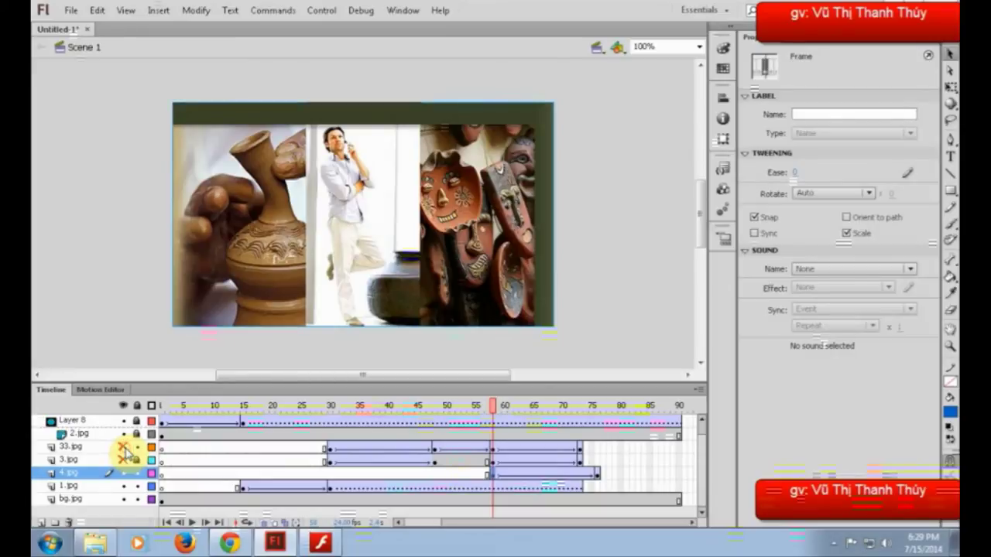
click(484, 252)
click(826, 203)
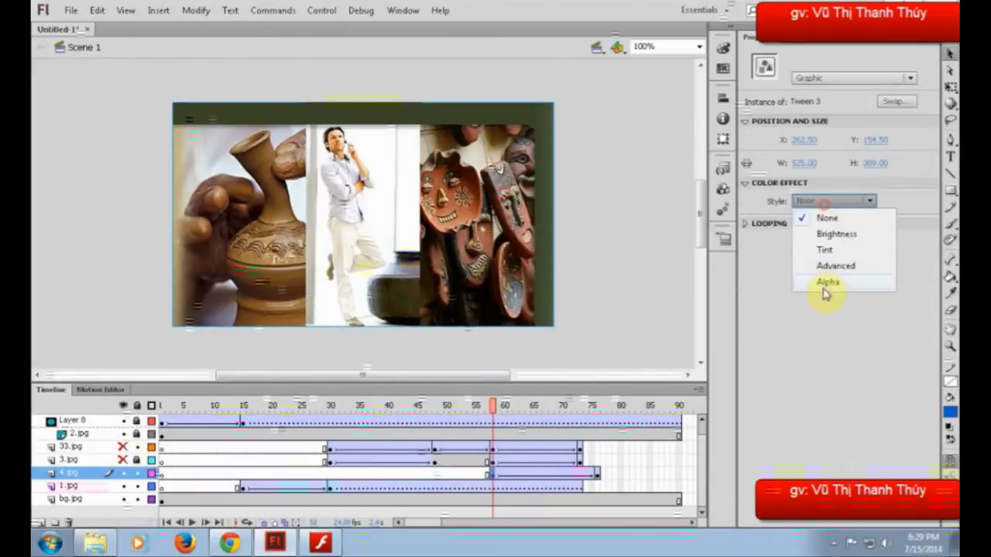
click(825, 285)
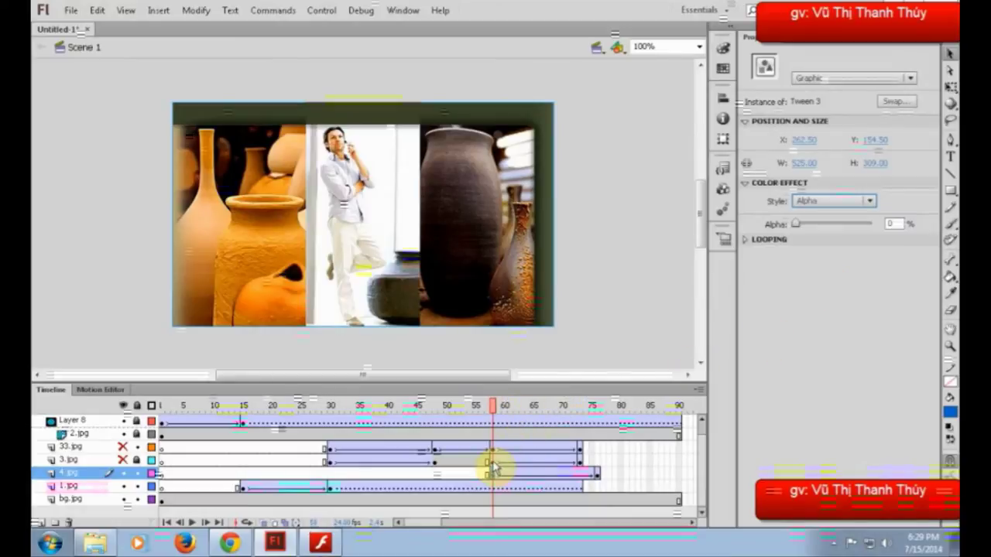
drag(495, 406, 563, 409)
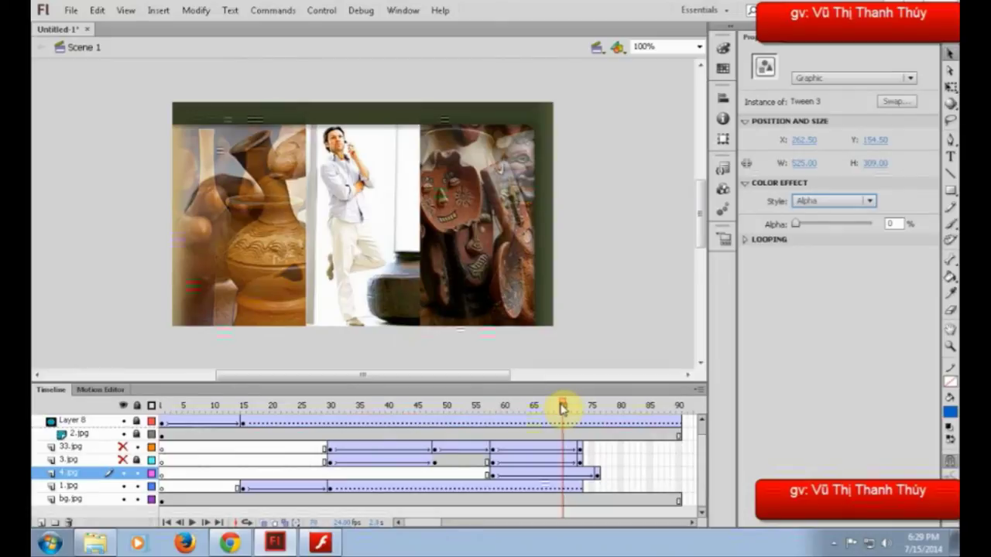
Step: Extend the 4.jpg layer to frame 90 and preview the animation from frame 1 to 54
click(679, 473)
key(F5)
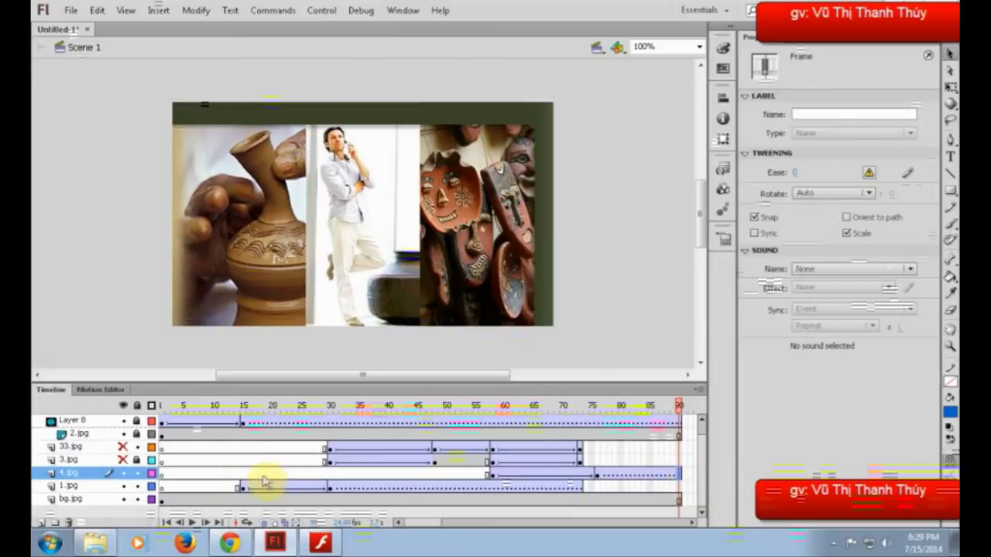
click(157, 434)
drag(159, 408, 469, 415)
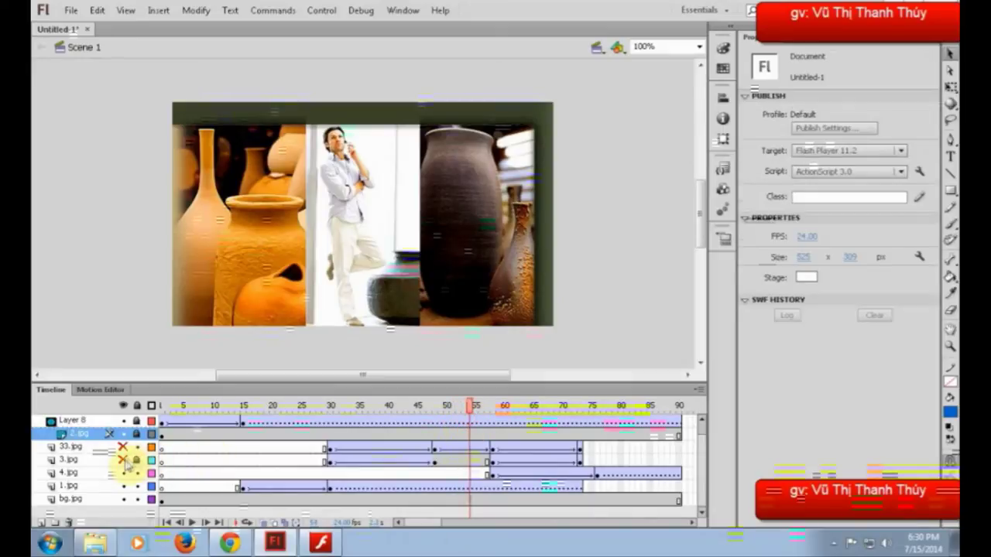
Step: Show the 3.jpg and 33.jpg layers again and play the whole animation from frame 1
click(121, 447)
click(160, 422)
key(Return)
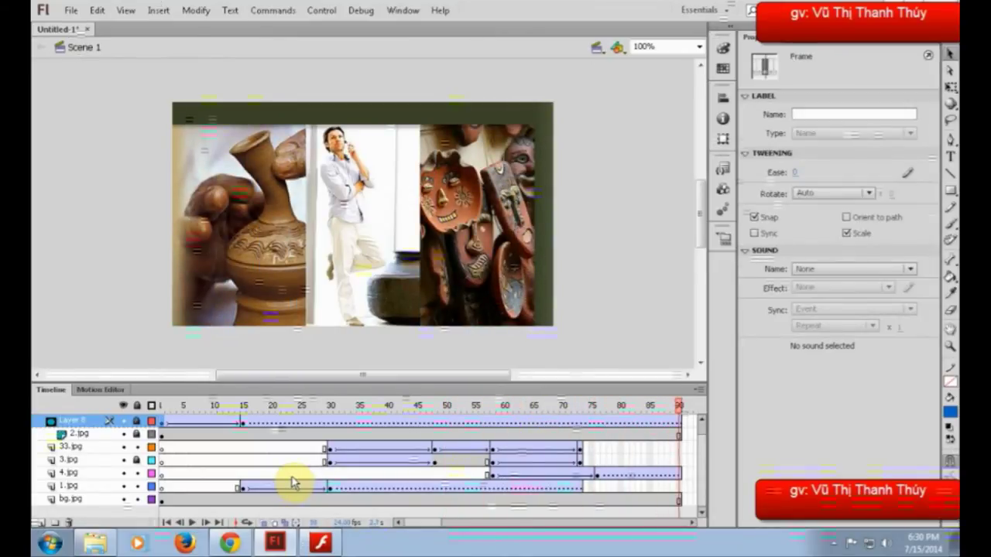
Step: Save the document as banner_gom on the DATA (D:) drive, in the folder that contains flash _buoi 9
click(70, 10)
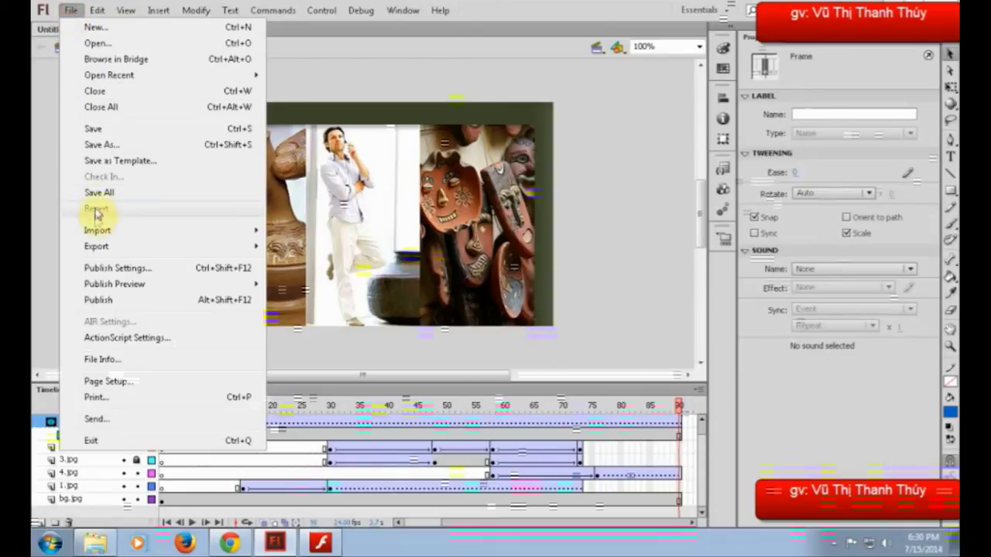
click(95, 132)
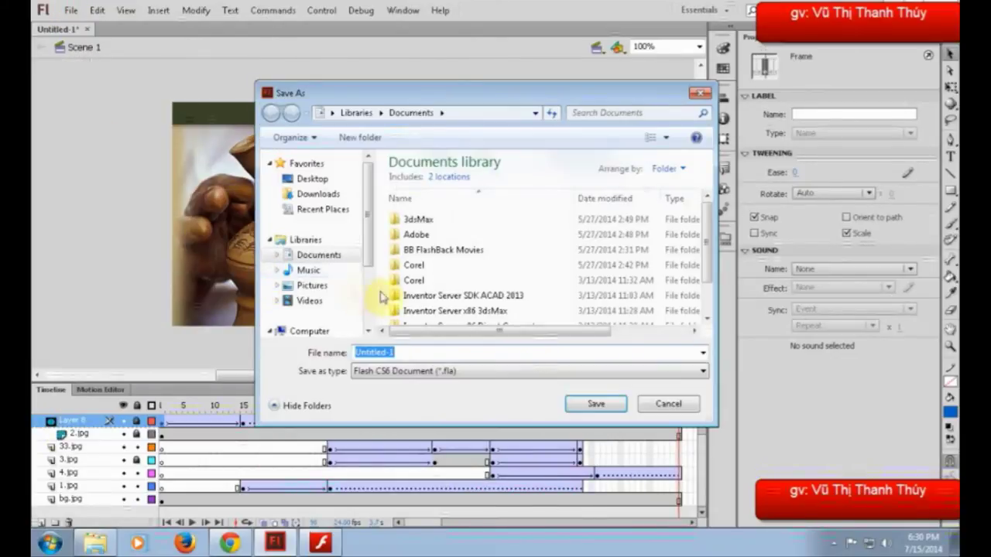
click(368, 305)
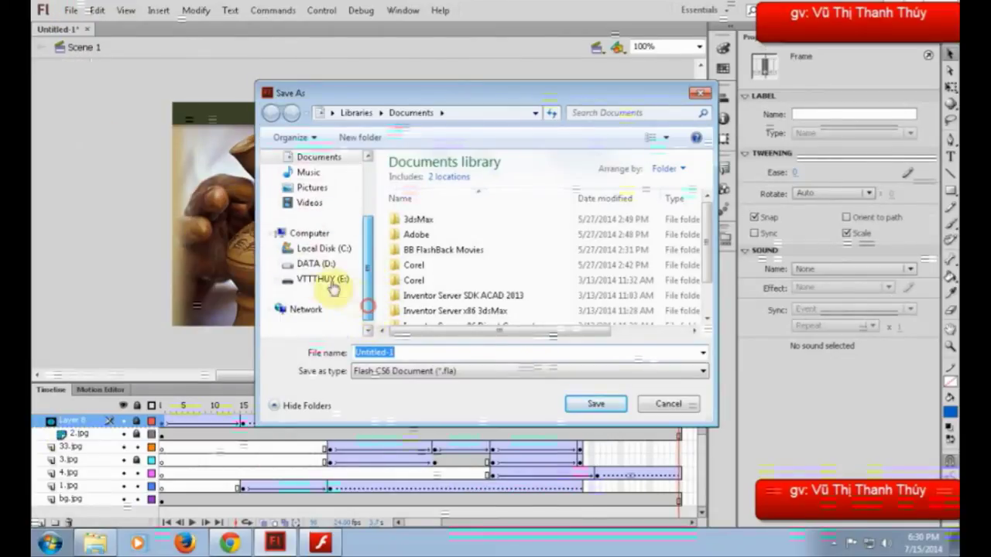
click(319, 263)
double_click(403, 243)
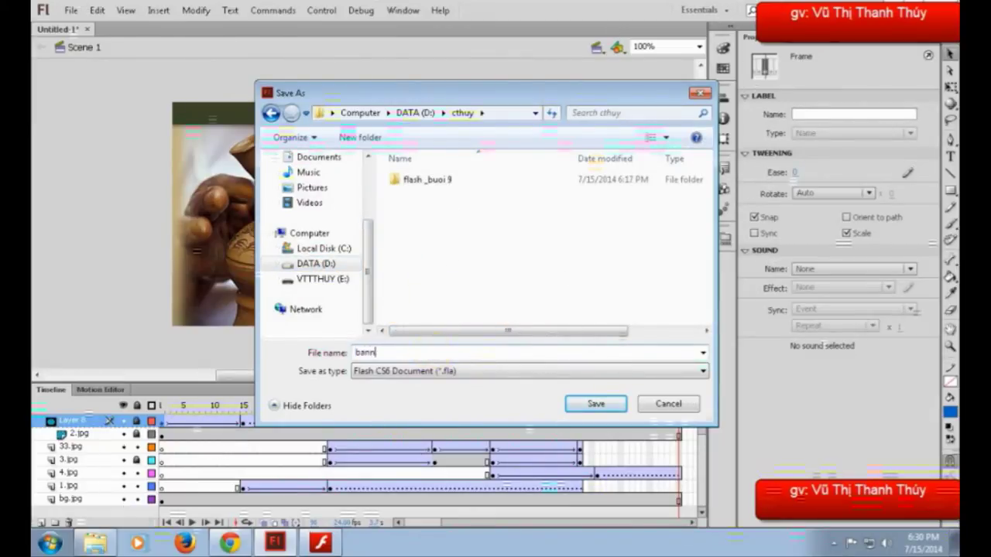
key(Return)
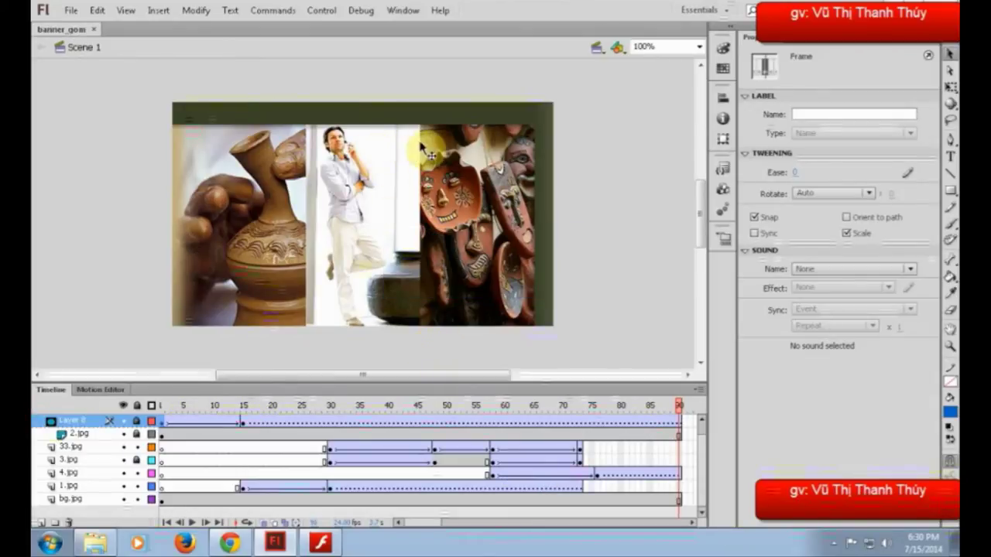
Step: Add a new layer above Layer 8 and name it btn
click(39, 525)
click(73, 421)
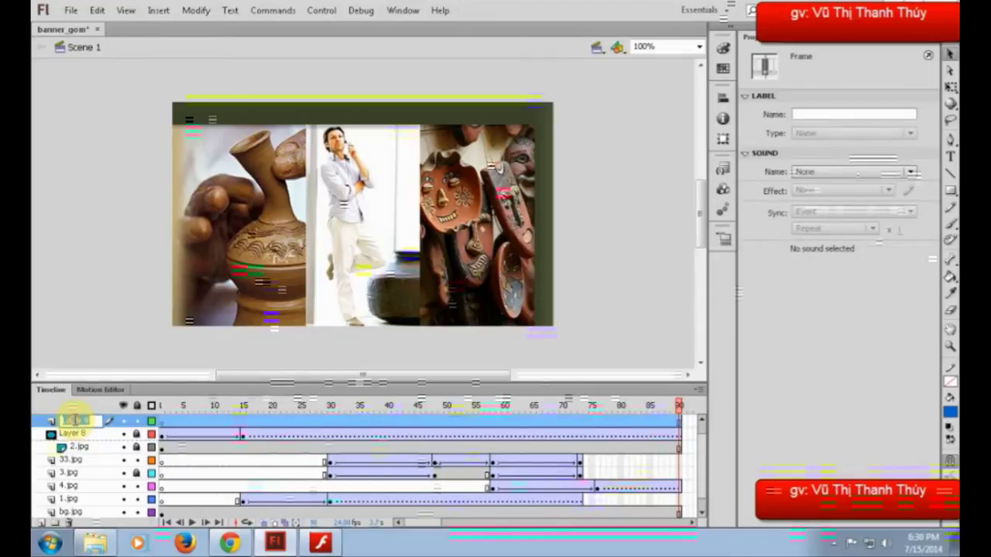
text(btn)
key(Return)
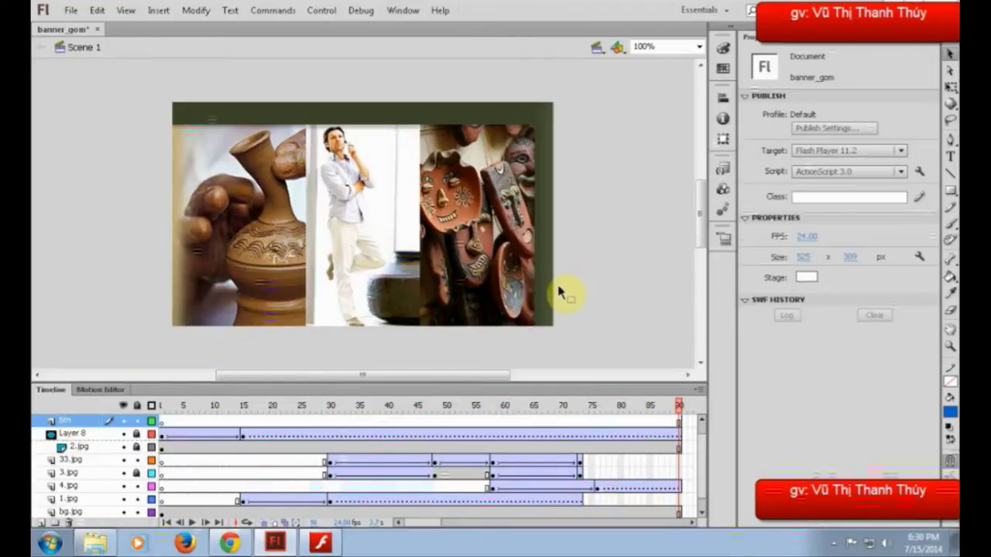
Step: Set up the Oval tool with no fill and a black stroke
click(949, 194)
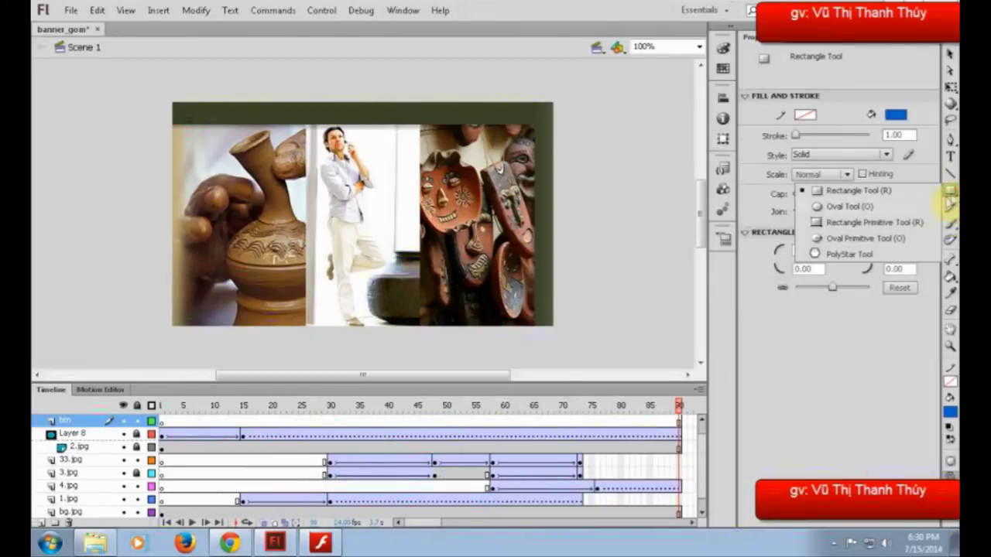
click(871, 209)
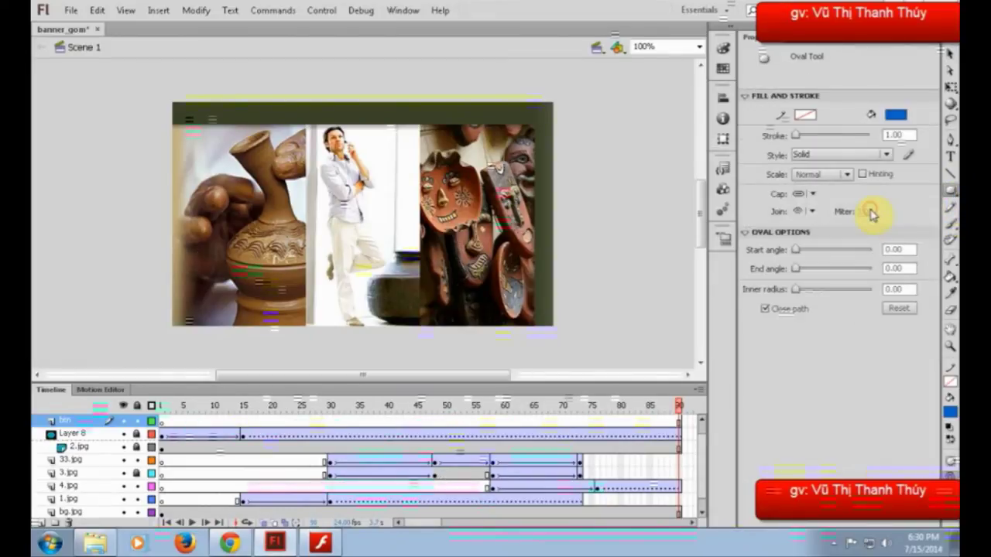
click(901, 118)
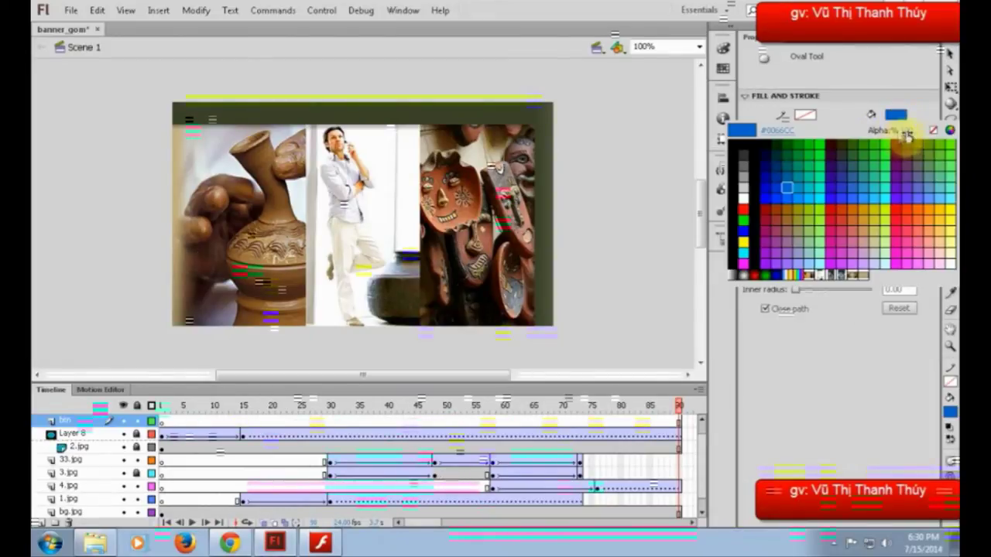
click(934, 127)
click(805, 115)
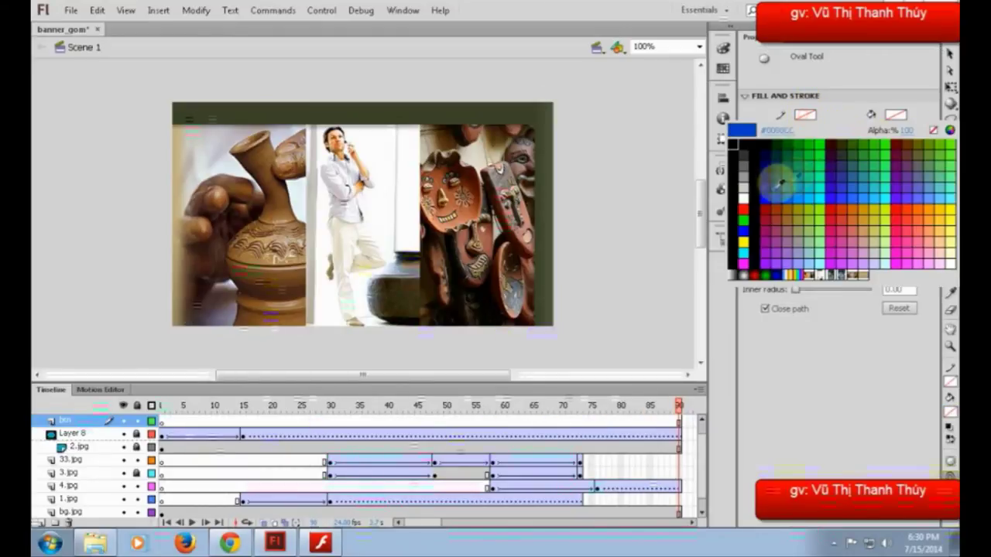
click(746, 145)
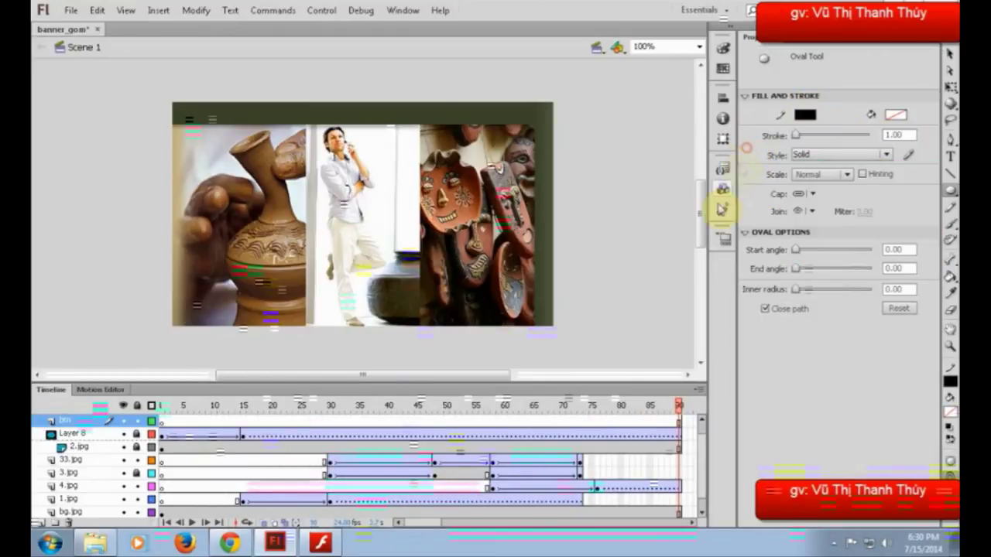
Step: Lock every layer except btn and draw a circle about 31 px wide at frame 1 over the inner frame's upper-right corner
key(ctrl+=)
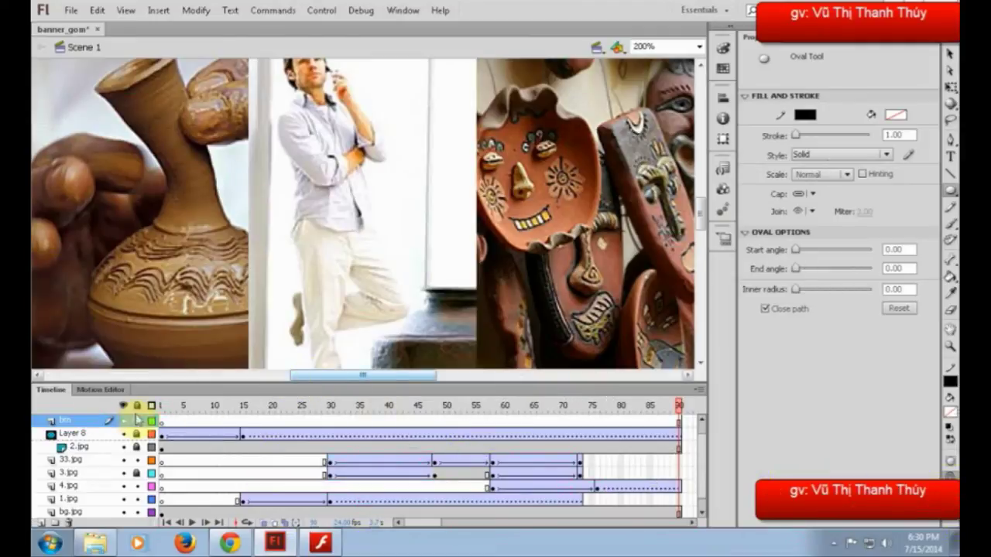
click(158, 421)
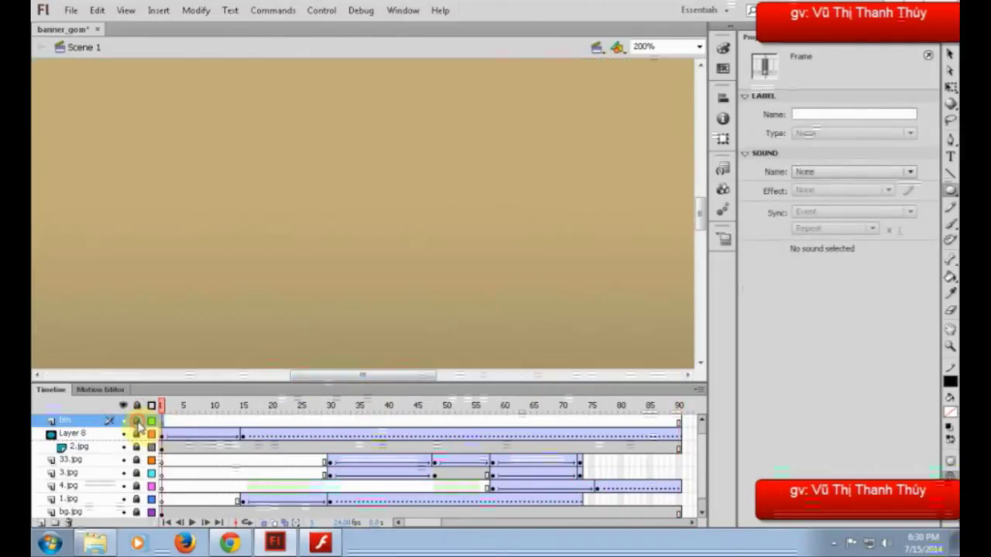
click(137, 422)
key(ctrl+minus)
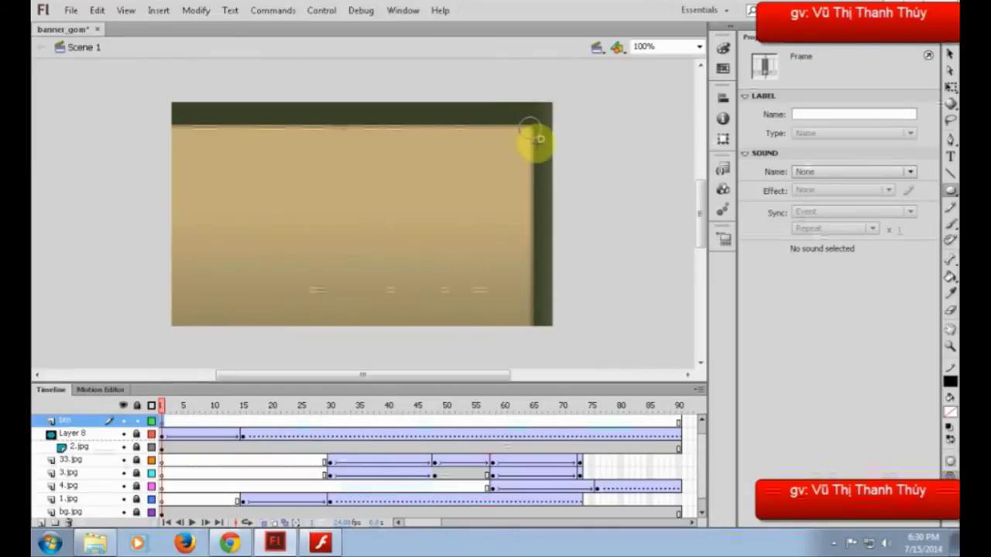
key(o)
key(ctrl+4)
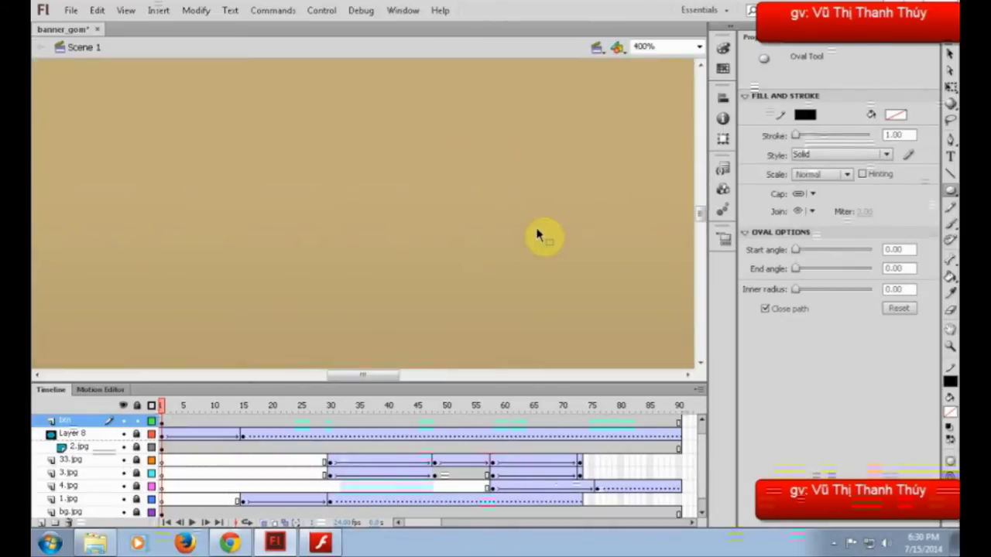
mouse_move(586, 150)
mouse_down()
mouse_move(480, 243)
mouse_move(513, 228)
mouse_move(250, 250)
mouse_up()
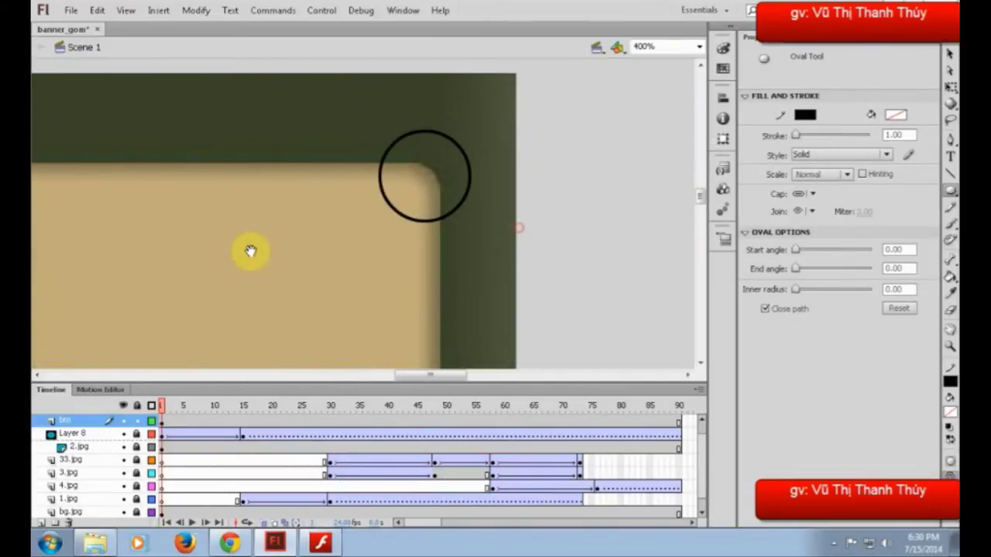
Step: Set the circle outline's stroke thickness to 3
click(950, 53)
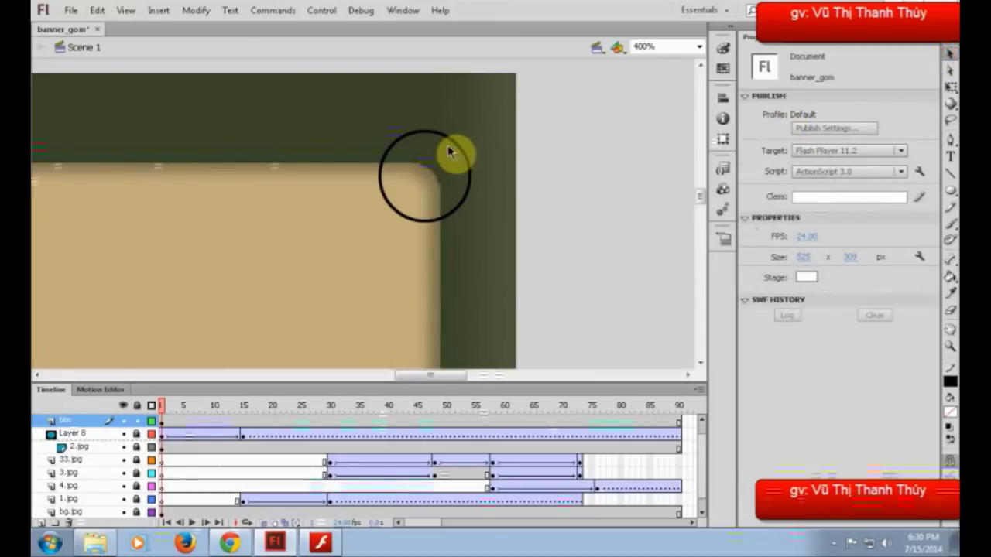
click(456, 150)
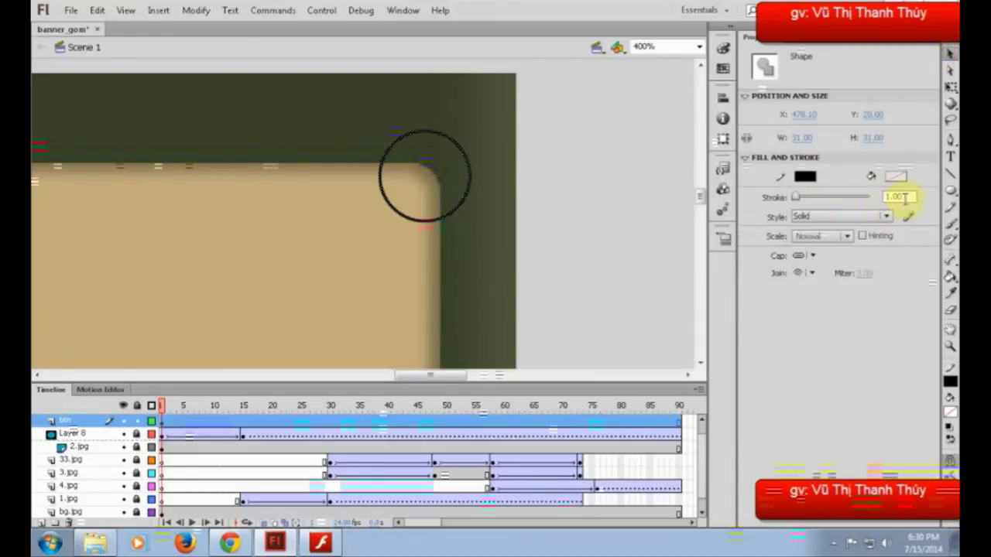
text(3)
key(Return)
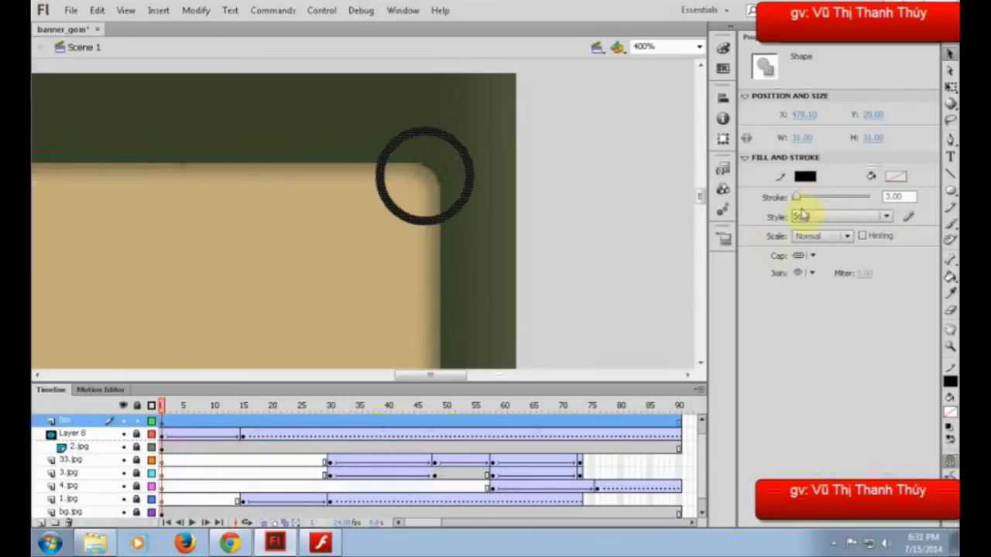
Step: Erase the right side of the circle to leave a gap and draw a two-line arrowhead at the gap's upper end
click(950, 312)
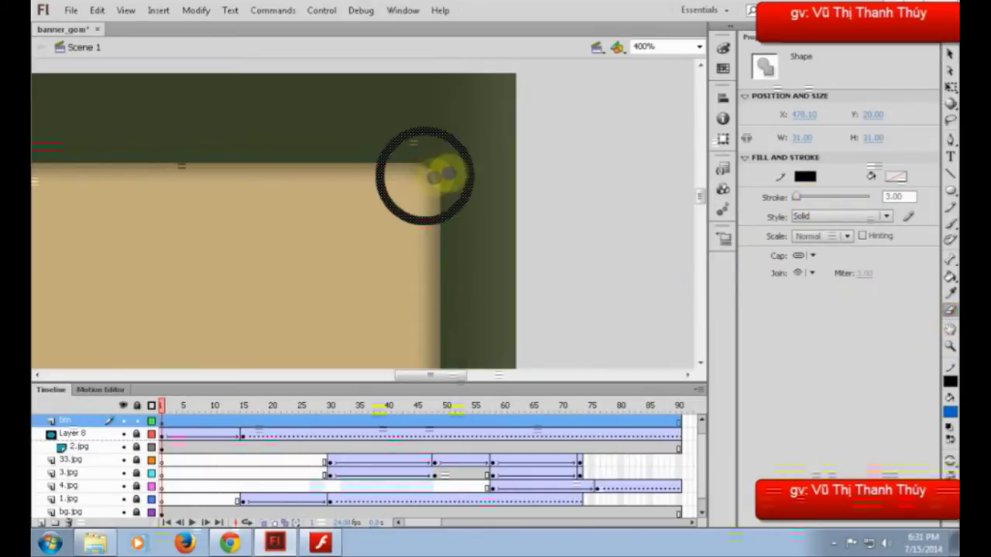
mouse_move(469, 171)
mouse_down()
mouse_move(469, 199)
mouse_move(464, 155)
mouse_move(453, 209)
mouse_up()
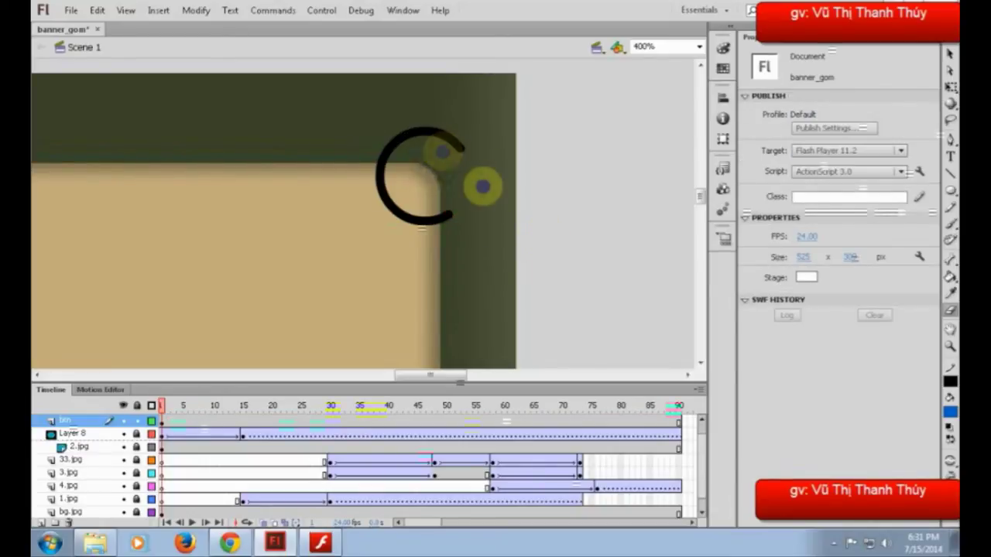
click(952, 173)
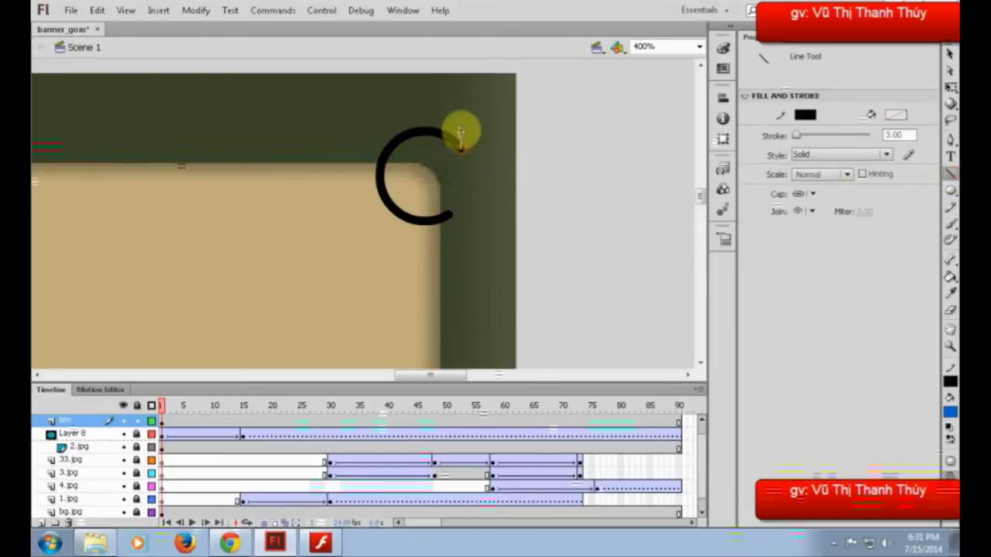
mouse_move(460, 122)
mouse_down()
mouse_move(462, 148)
mouse_move(427, 144)
mouse_up()
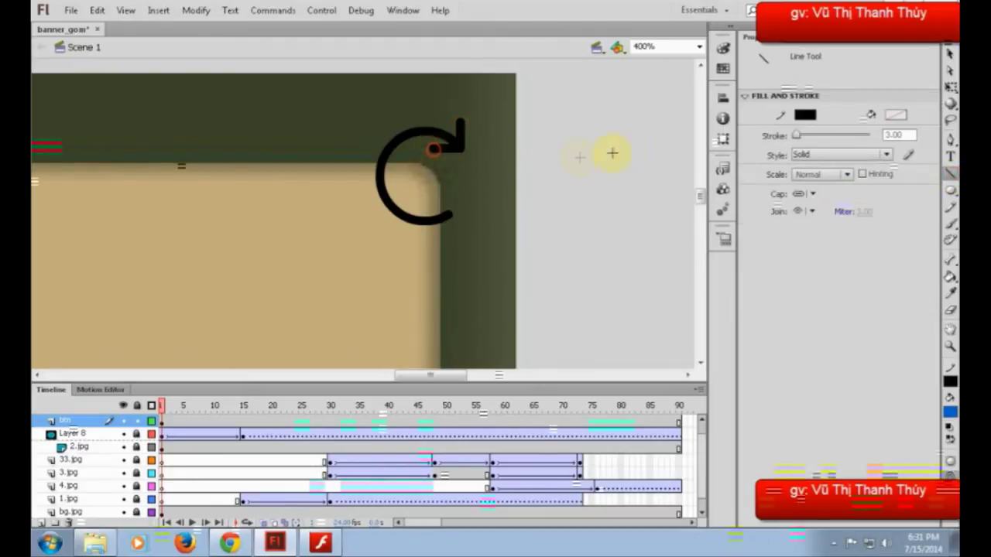
Step: Convert the whole circular-arrow drawing into a Button symbol named btn_replay
click(951, 53)
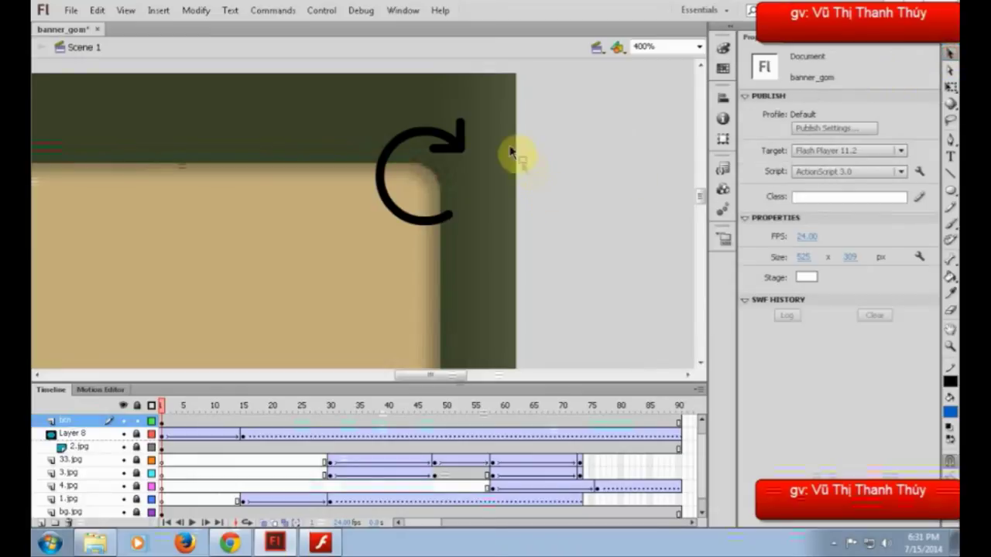
drag(541, 83, 359, 255)
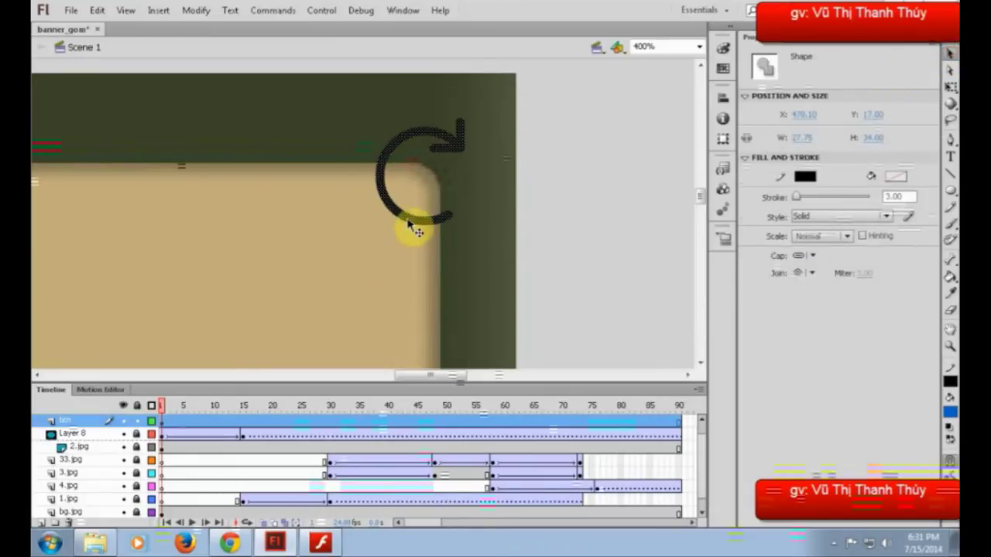
right_click(409, 222)
click(452, 502)
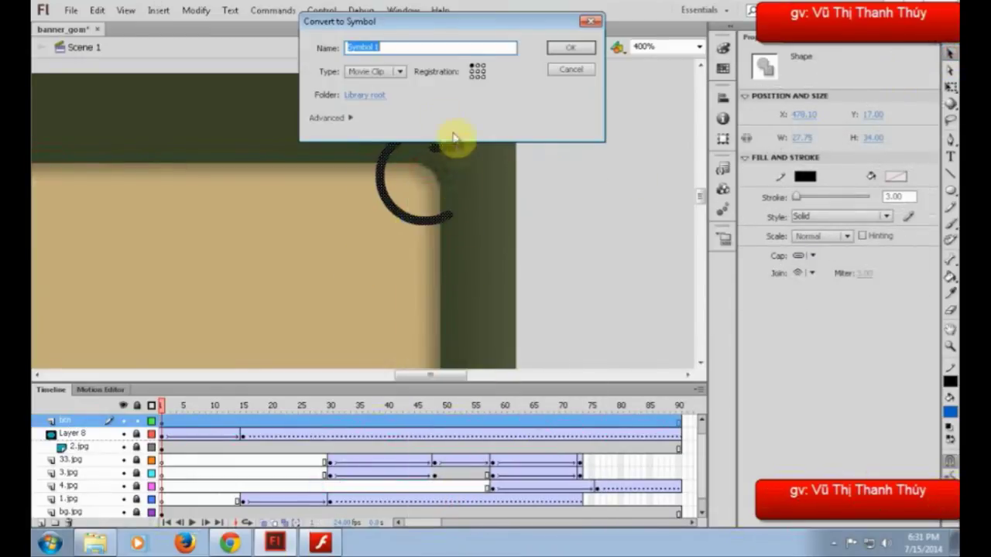
click(373, 71)
click(372, 106)
double_click(388, 48)
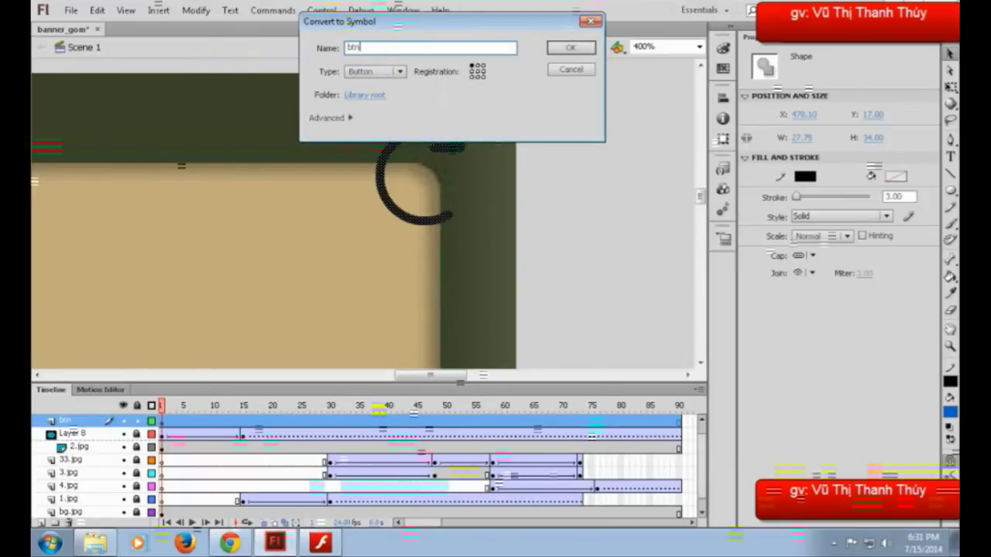
text(rep)
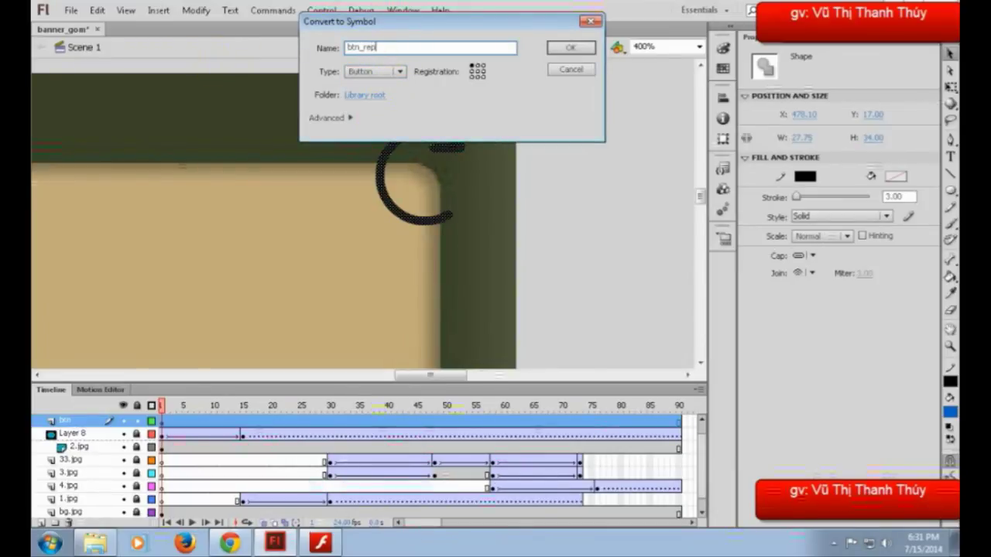
text(lay)
key(Return)
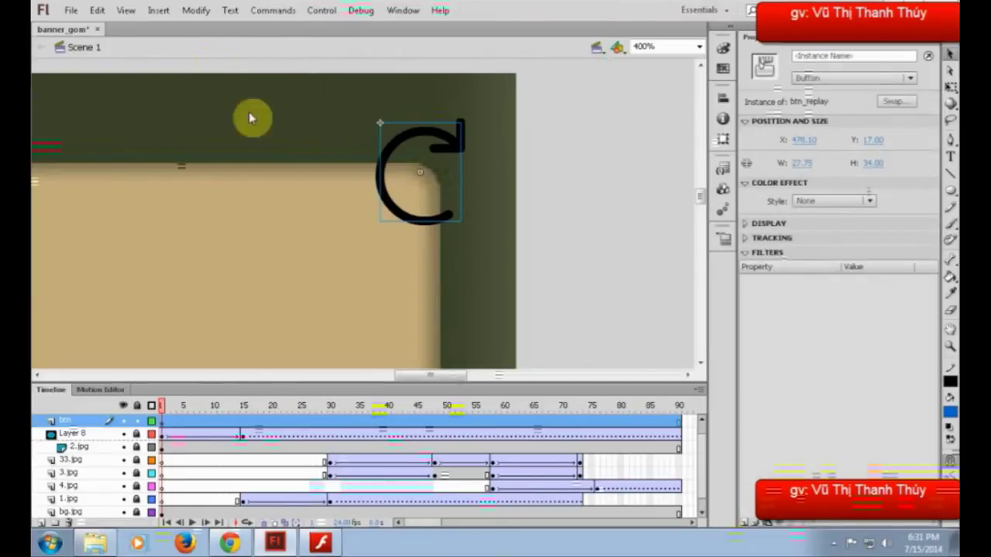
Step: Give the replay button on the stage the instance name btn_replay
click(809, 58)
text(b)
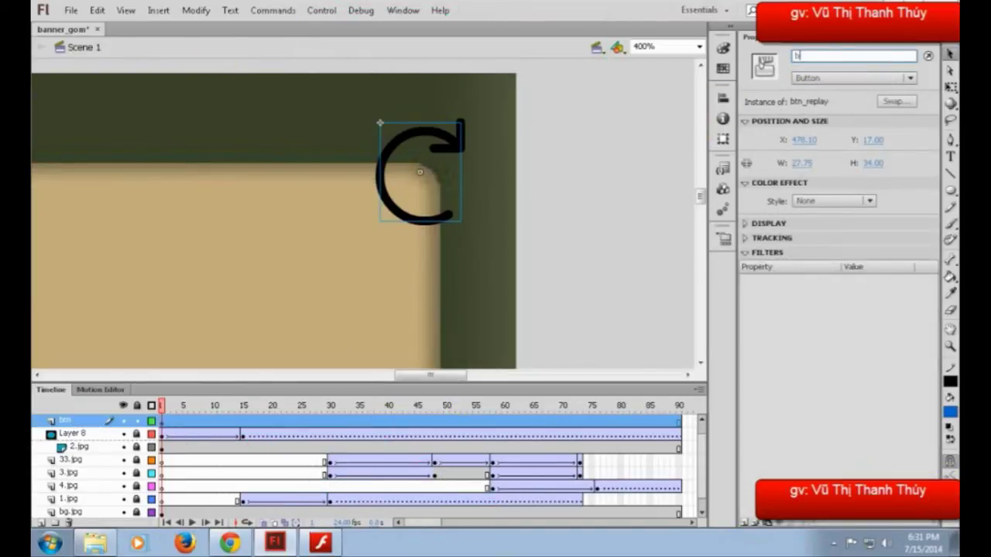
text(tn_replay)
key(Return)
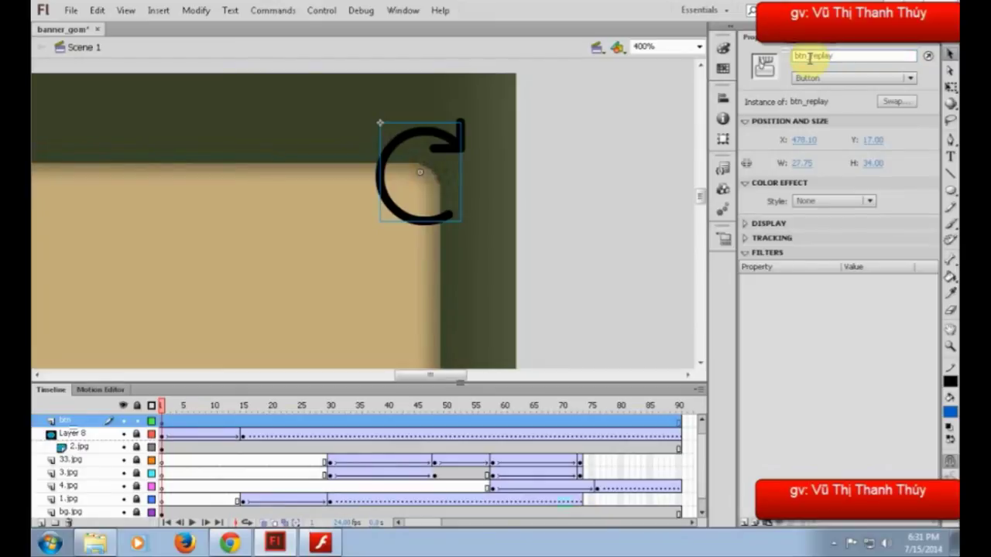
Step: Open the btn_replay symbol for editing and add keyframes to its Over, Down and Hit states
click(407, 223)
double_click(408, 223)
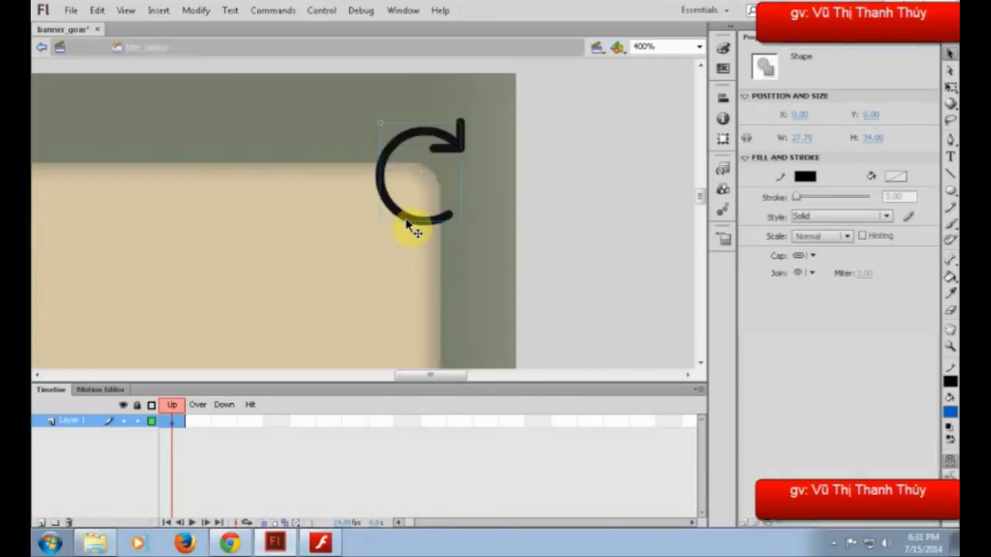
key(F6)
key(F6)
key(F6)
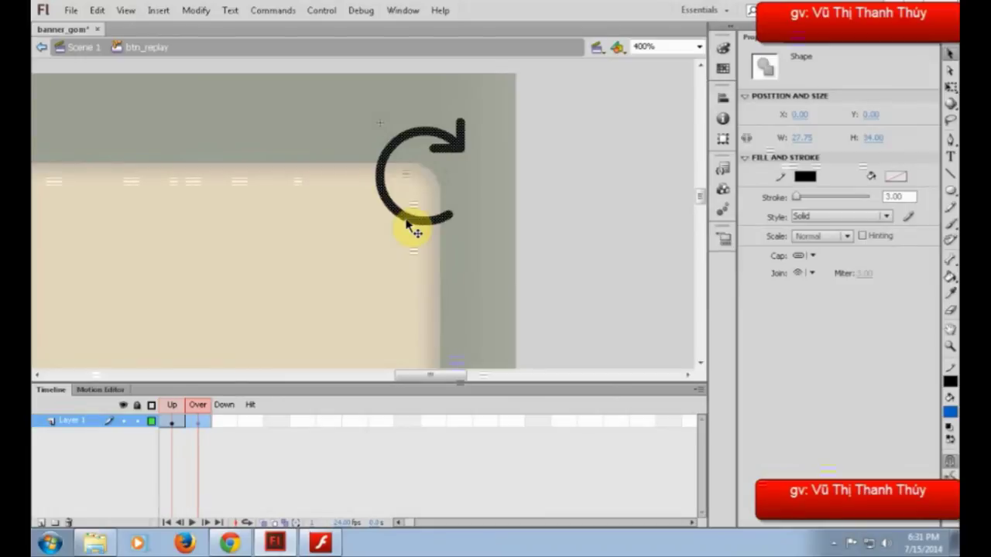
Step: Convert the arrow artwork in the button's Over state into a Movie Clip symbol named mc_xoay
click(198, 422)
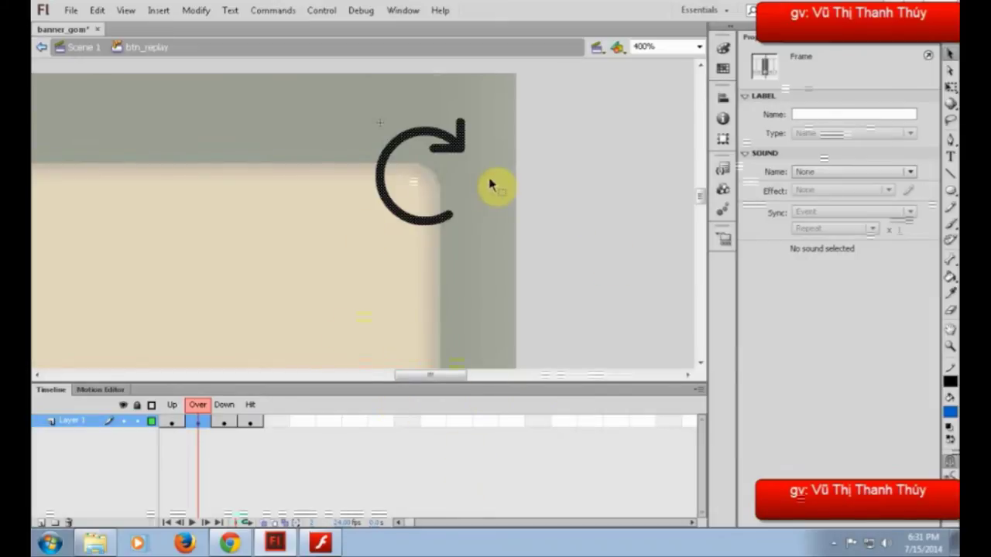
key(F8)
click(374, 72)
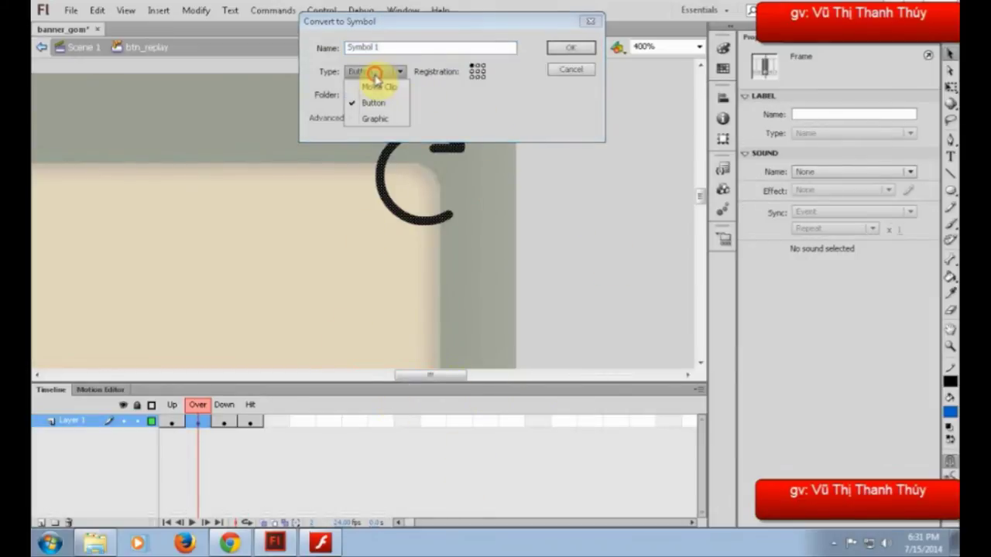
click(377, 88)
click(398, 48)
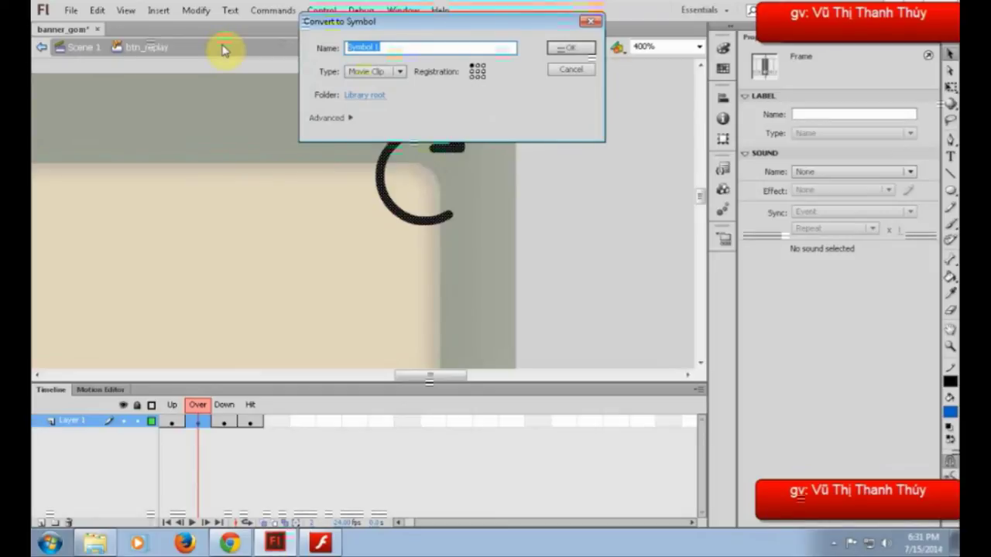
text(mc_xoay)
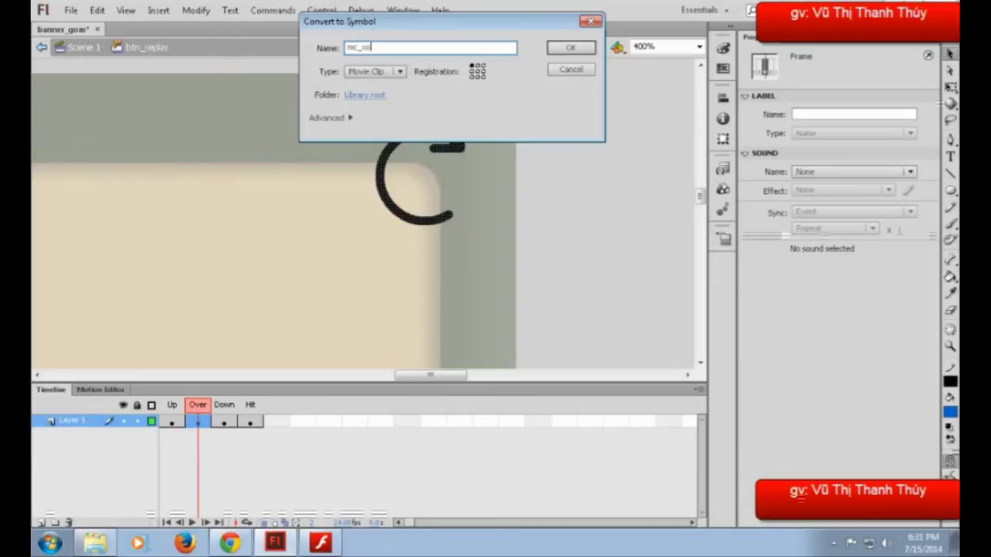
click(587, 47)
Step: Inside mc_xoay, create a classic tween from frame 1 to a keyframe at frame 20 with clockwise rotation, and scrub through it
double_click(408, 221)
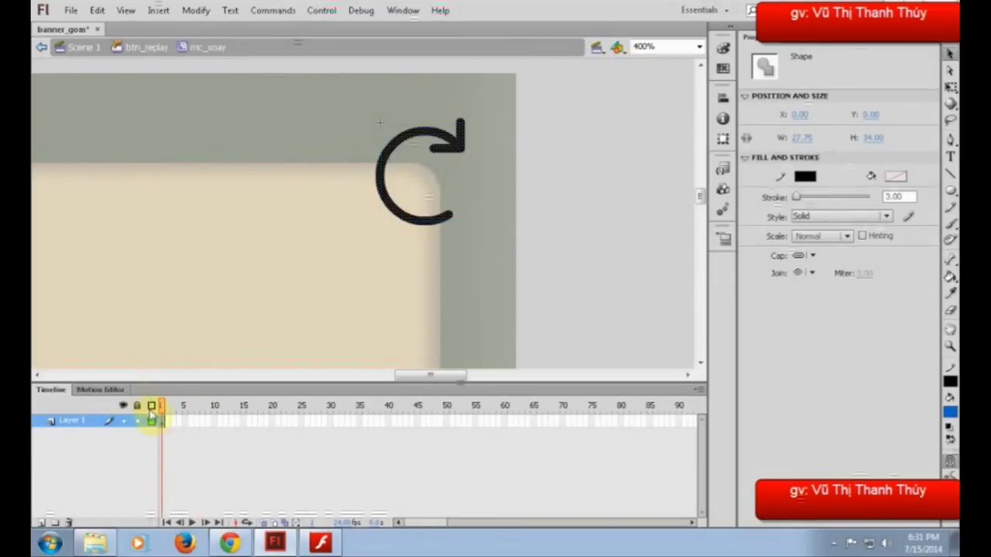
right_click(162, 421)
click(221, 77)
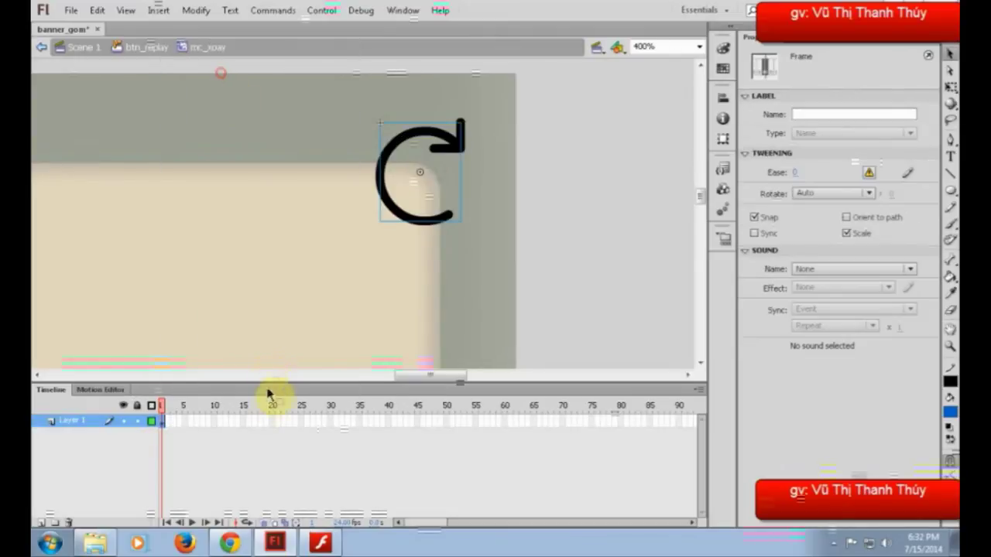
click(271, 421)
key(F6)
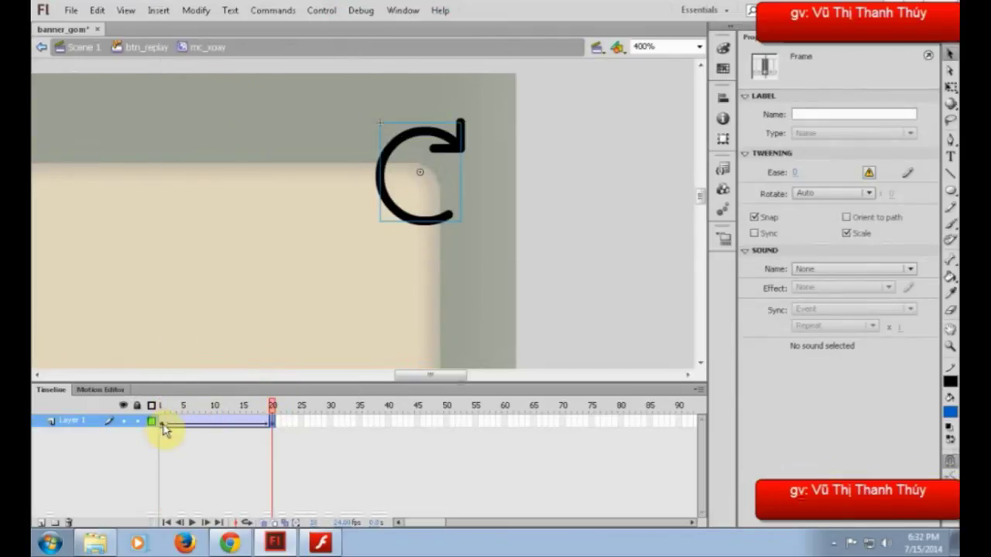
click(160, 421)
click(840, 193)
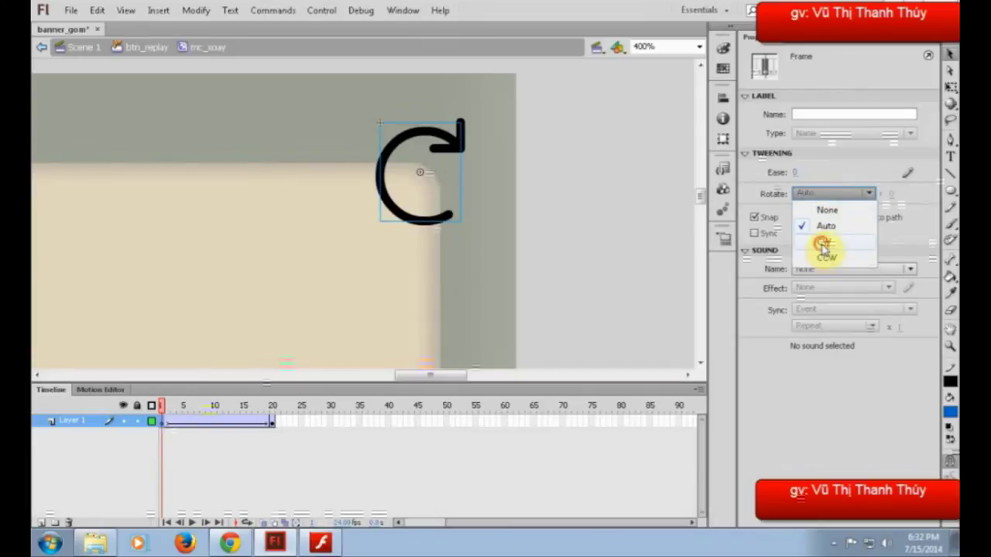
click(824, 242)
drag(160, 405, 282, 409)
click(177, 110)
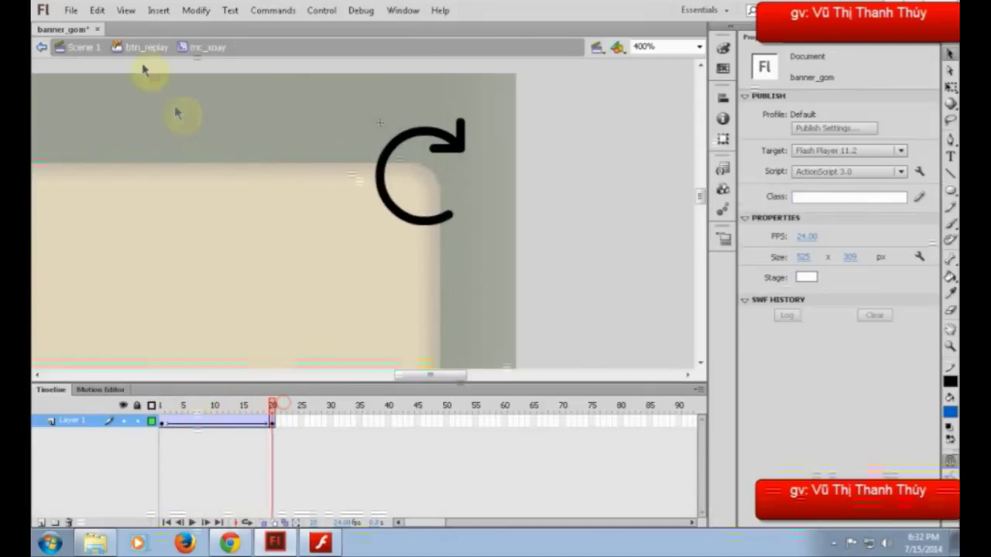
Step: Return to btn_replay and draw a blue rectangle with a black outline covering the arrow in the Hit state
click(145, 48)
click(197, 421)
click(250, 421)
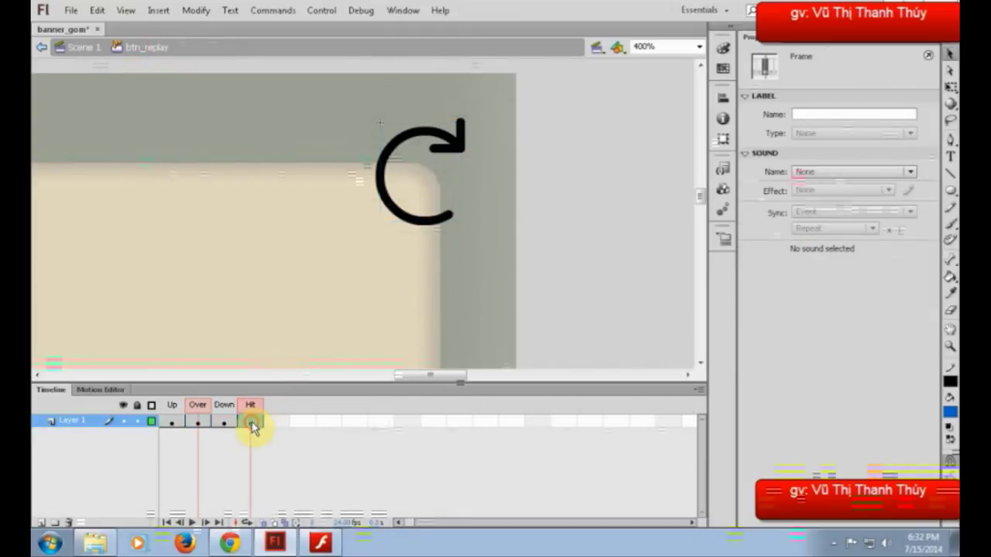
click(950, 193)
click(950, 194)
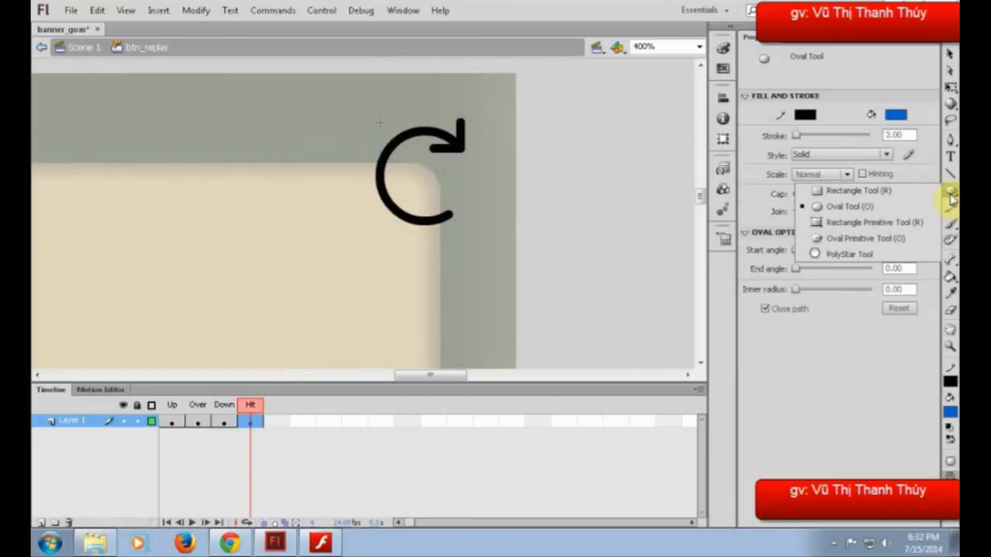
click(877, 190)
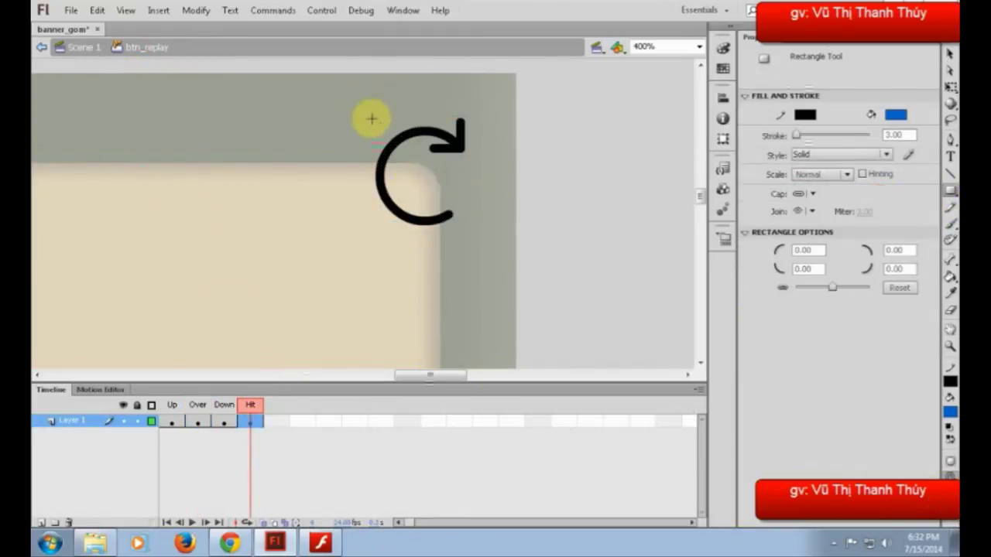
drag(371, 116, 499, 244)
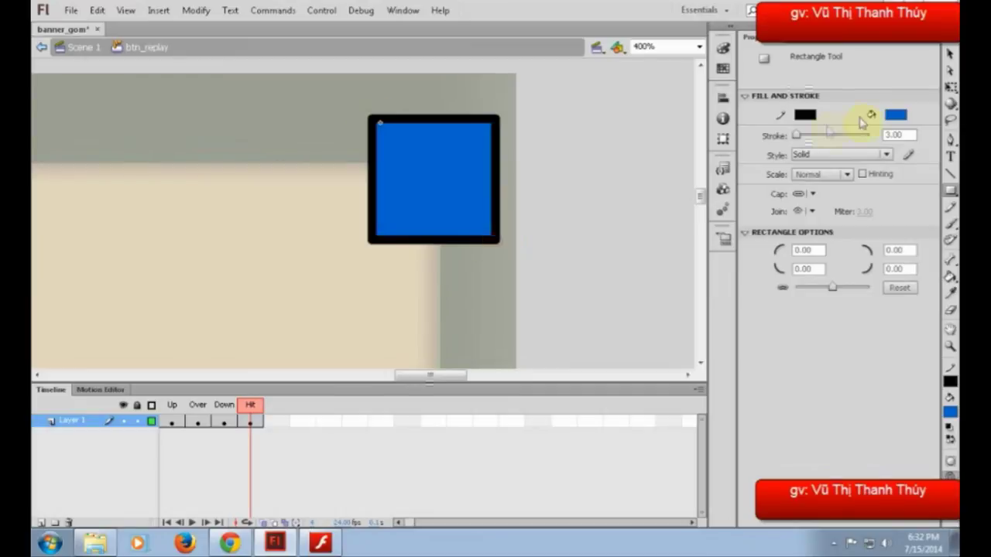
click(949, 52)
click(223, 424)
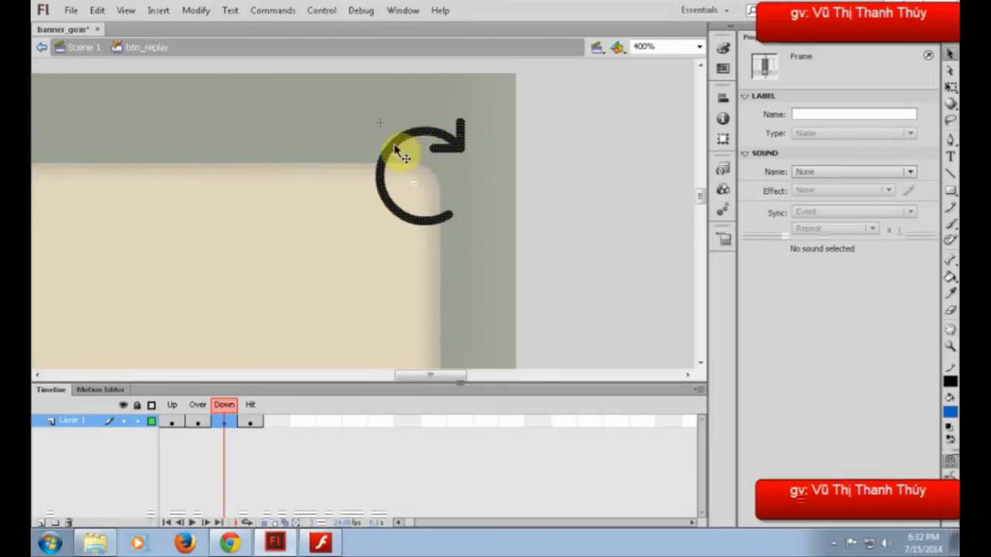
click(251, 420)
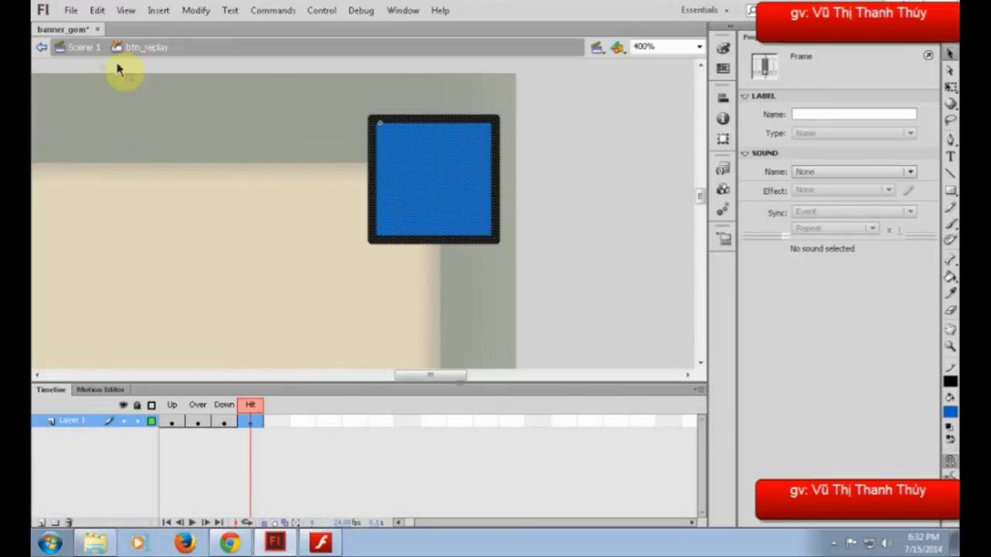
Step: Return to Scene 1 and check the replay button's instance name
click(79, 48)
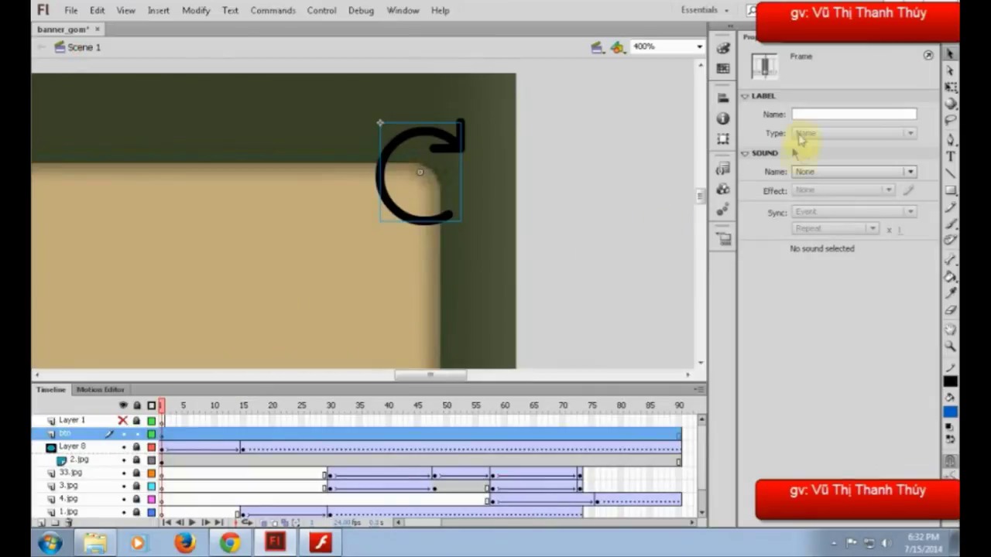
click(398, 215)
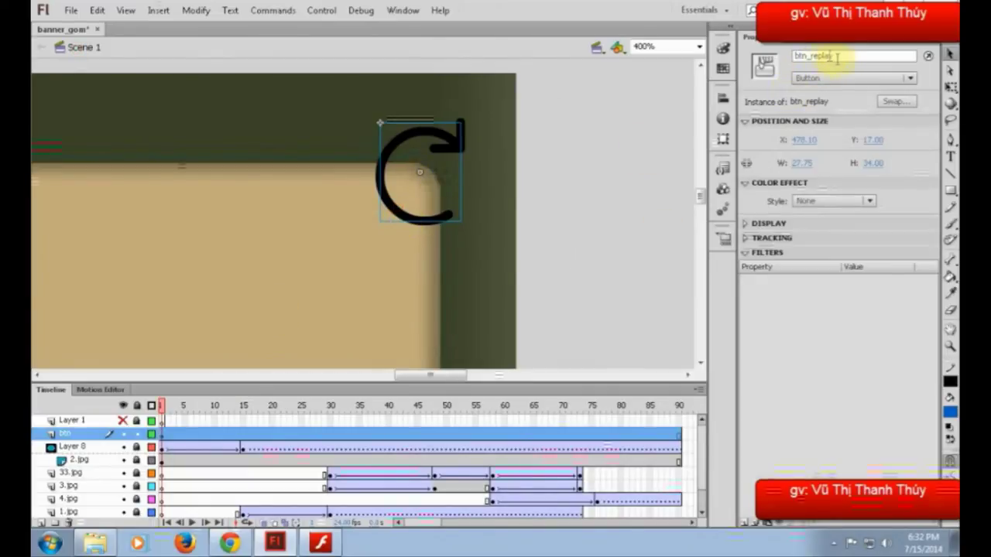
double_click(834, 55)
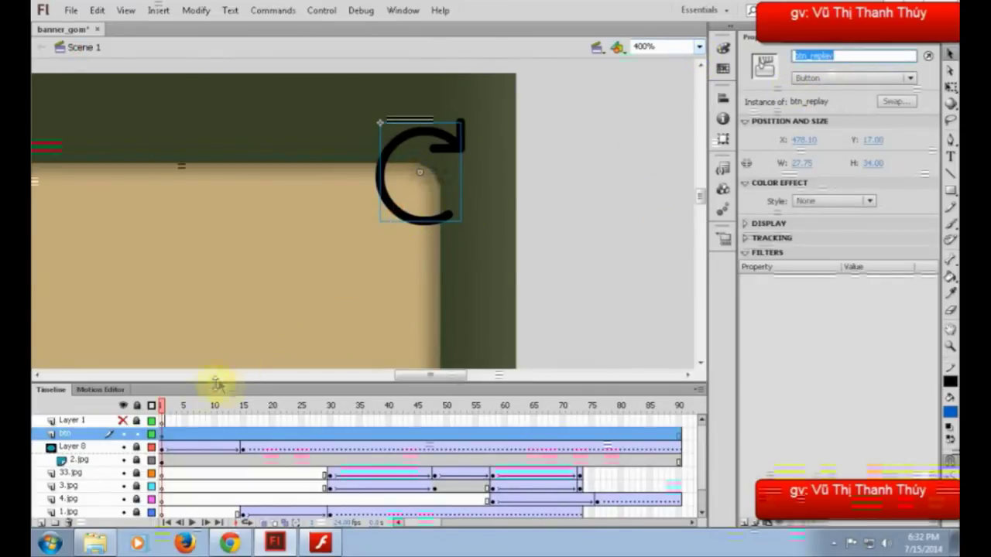
Step: Rename Layer 1 above the btn layer as "as", and make it visible and unlocked
click(73, 421)
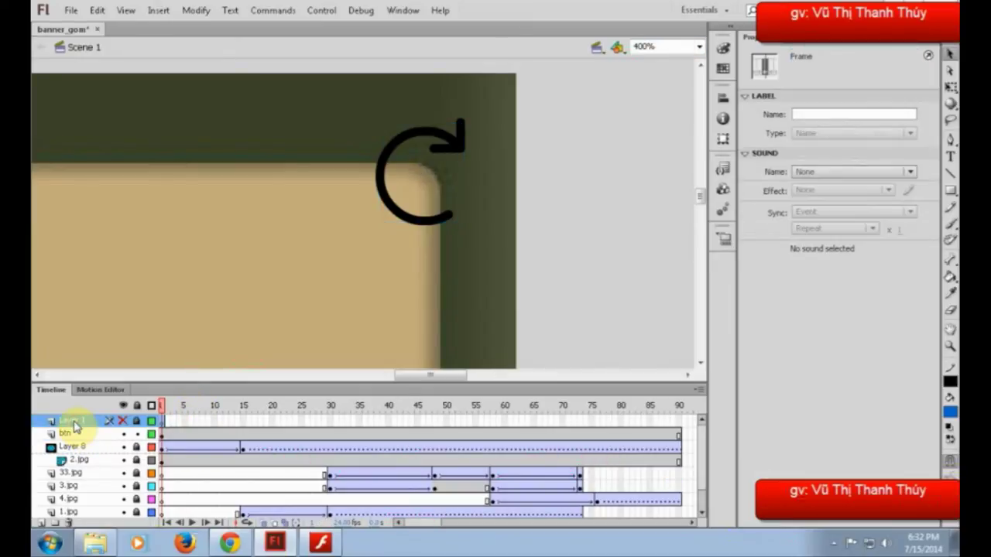
double_click(73, 422)
text(as)
key(Return)
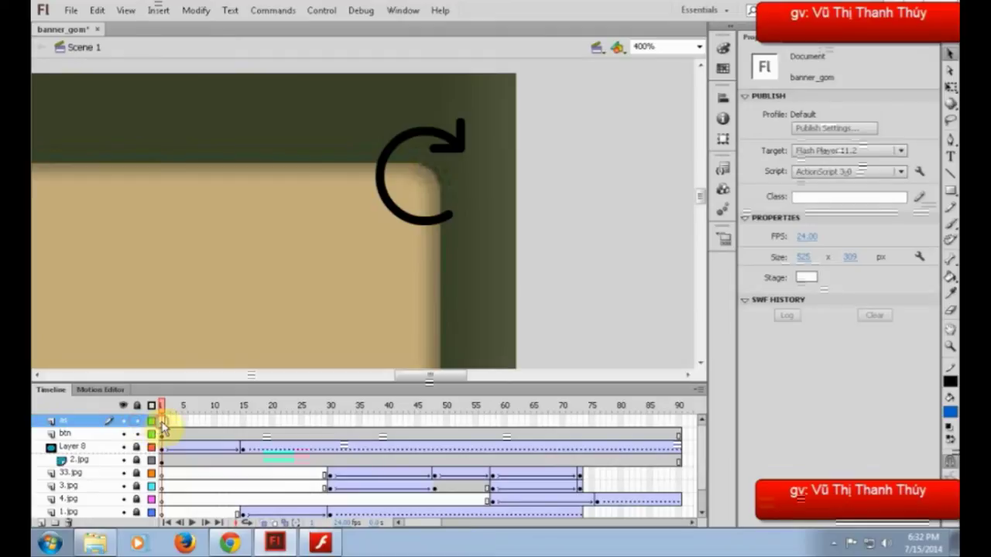
Step: Check the script of frame 1 on the as layer in the Actions editor and close it
right_click(162, 422)
key(Escape)
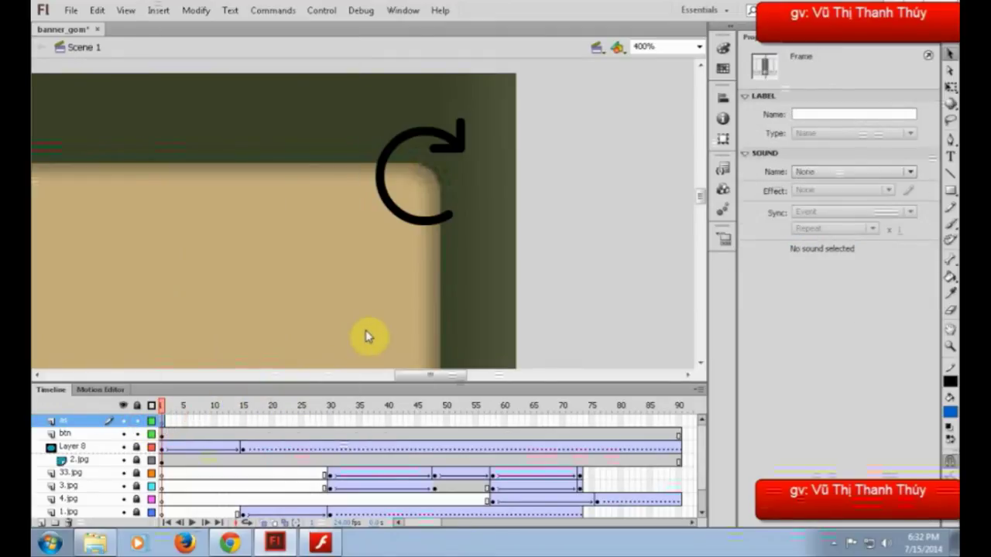
key(F9)
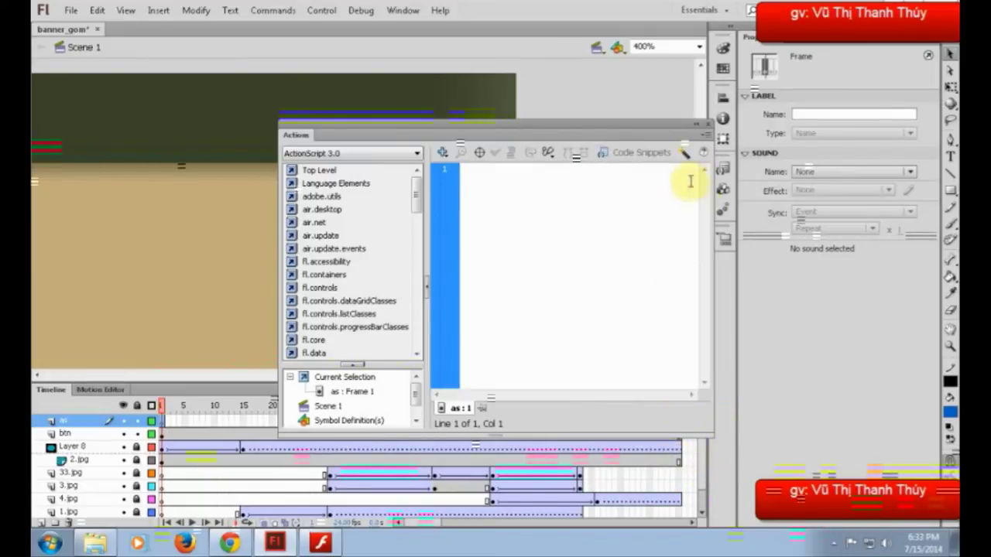
click(706, 125)
Step: Test the movie to preview the banner and the replay button's rollover
key(ctrl+Return)
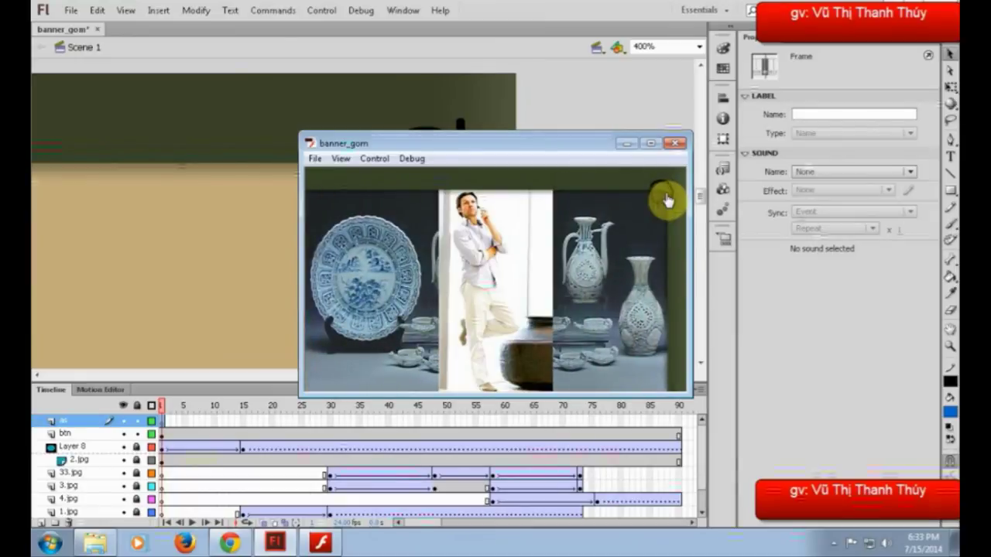
click(674, 144)
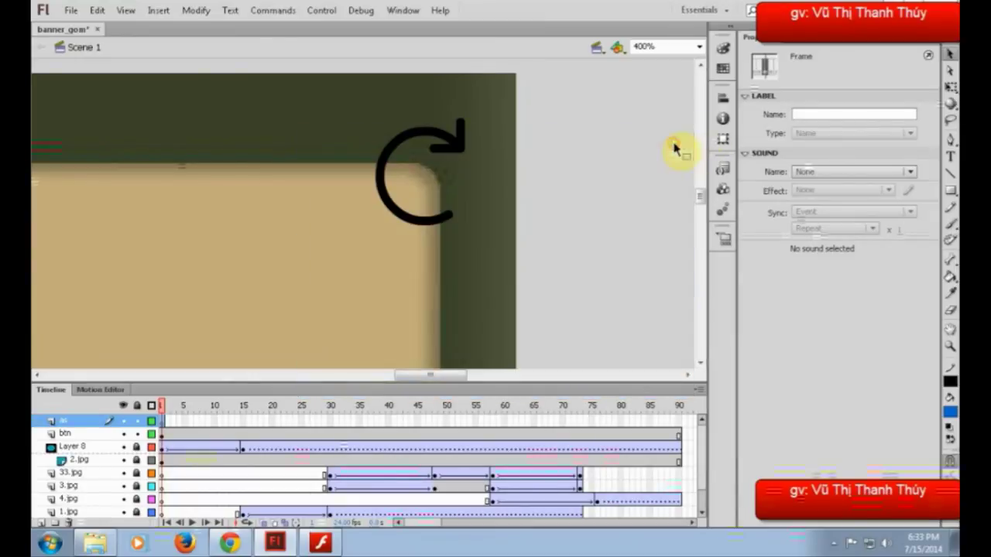
Step: Move the replay button's keyframe on the btn layer to frame 90 and add a blank keyframe at frame 90 on the as layer
click(163, 435)
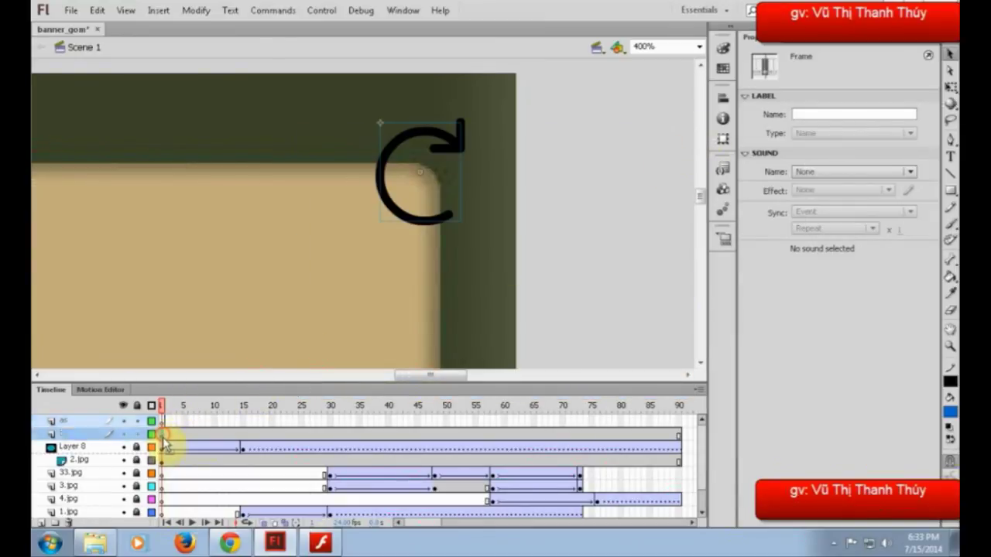
click(679, 436)
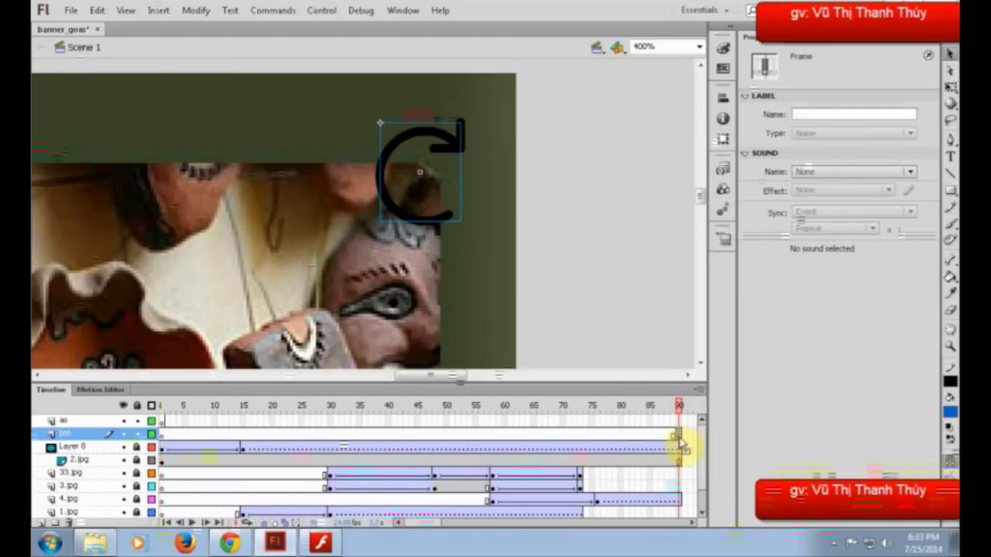
click(678, 422)
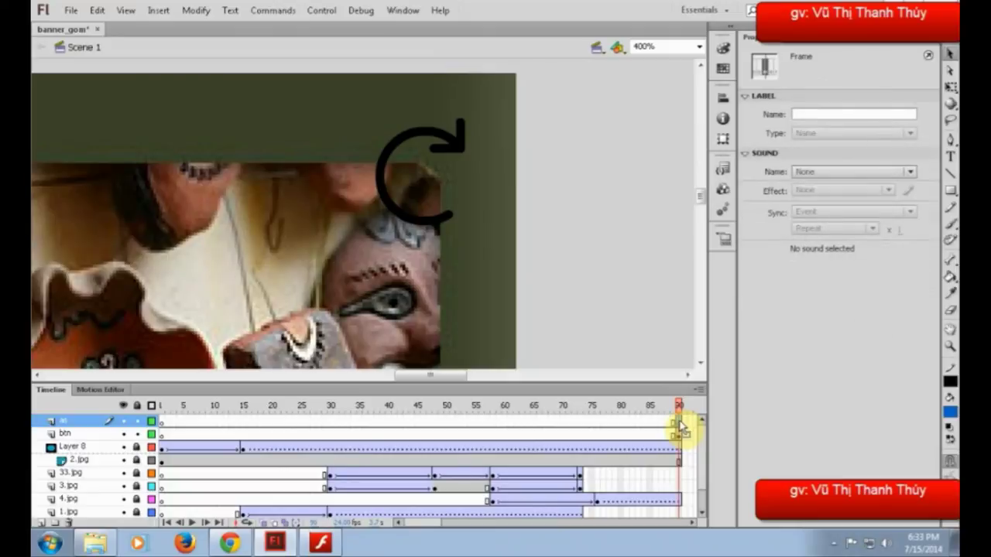
Step: Add the script stop(); to frame 90 of the as layer and test the movie
right_click(678, 424)
click(717, 412)
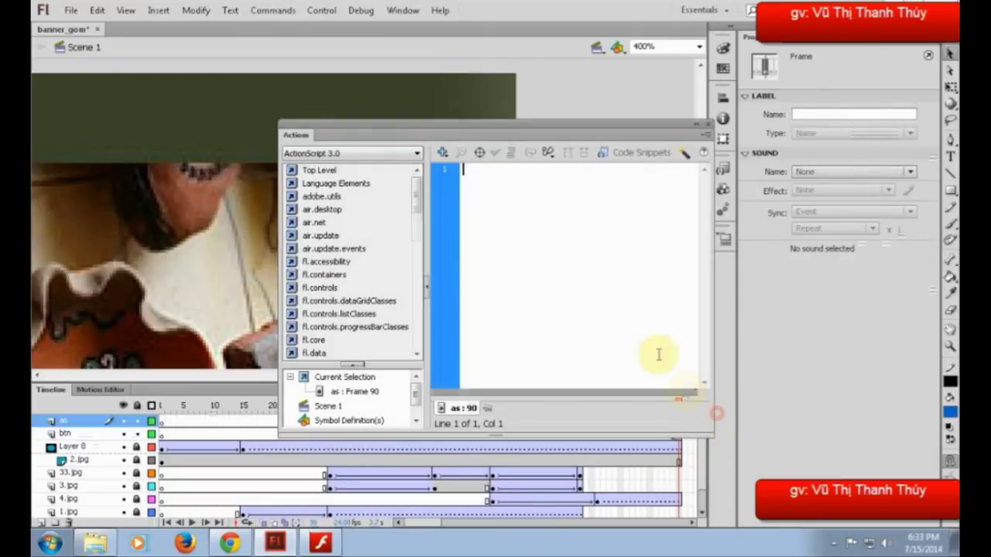
text(stop)
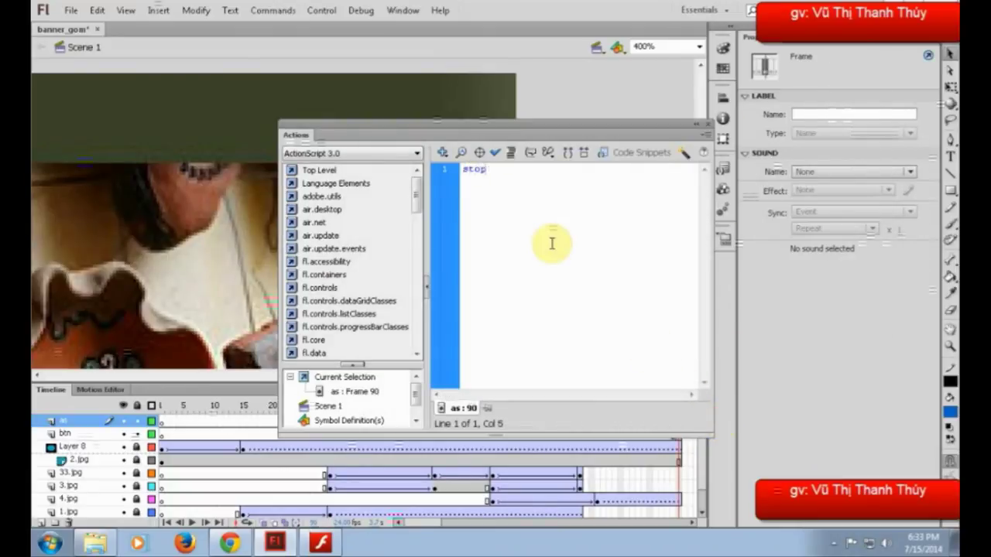
text(();)
key(ctrl+Return)
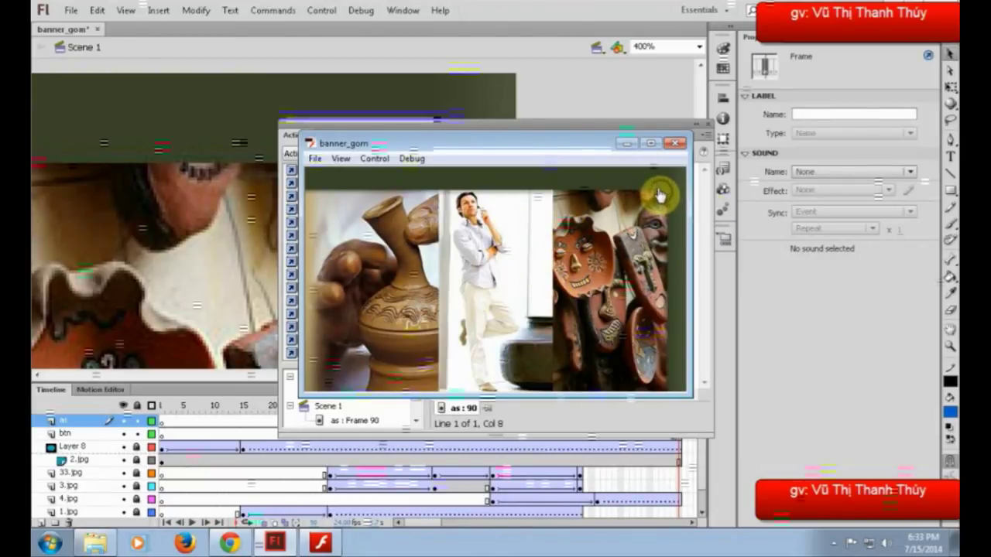
click(677, 144)
Step: Below stop();, add the line btn_replay.addEventListener(MouseEvent.CLICK,h_replay); to the frame 90 script
click(511, 168)
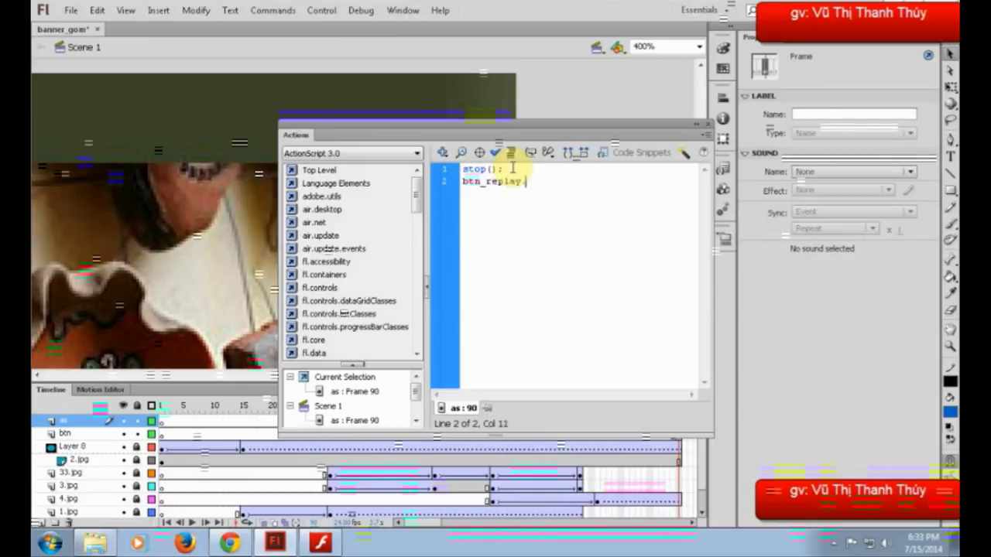
text(btn_replay.addEventListe)
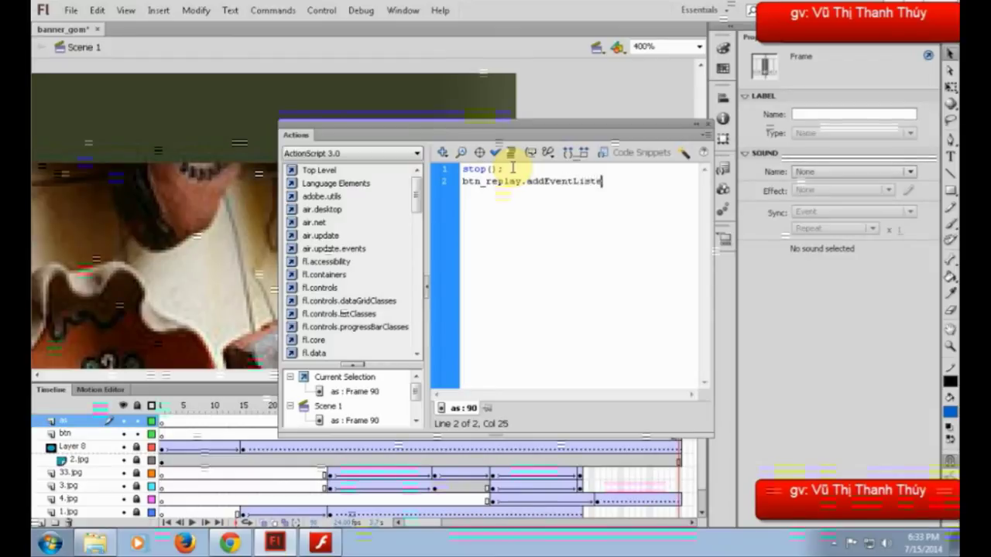
text(ner(MouseEvent)
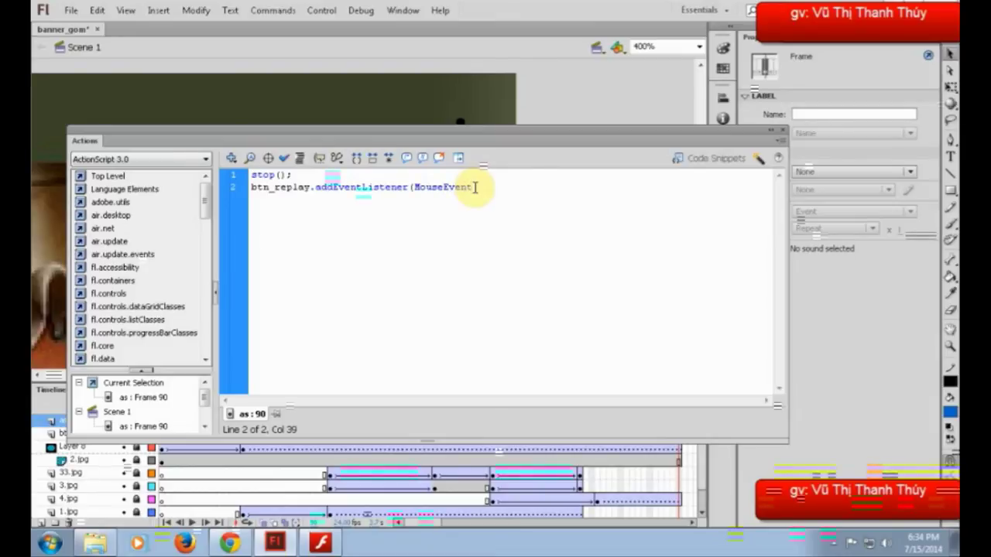
text(.CLICK,)
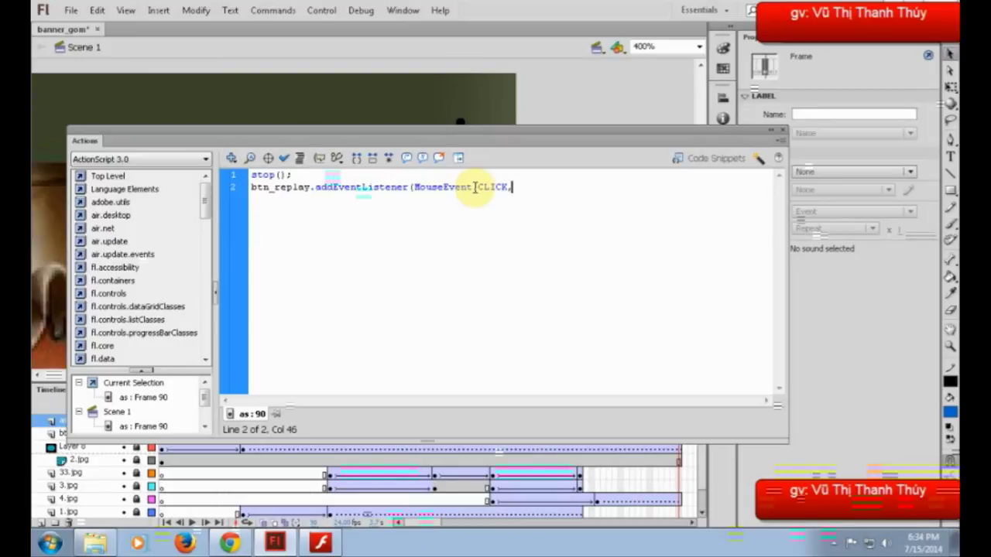
text(r)
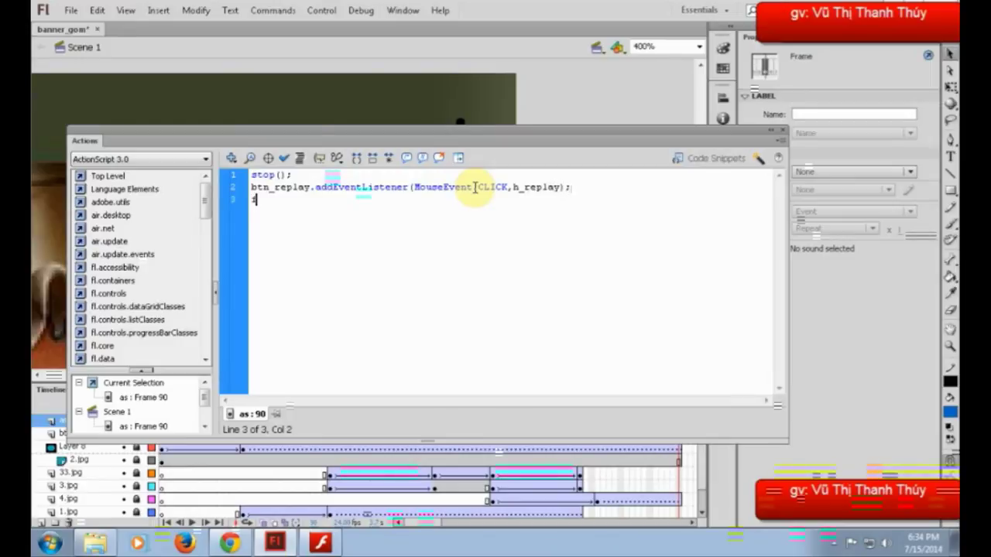
Step: Declare the handler function h_replay(e:MouseEvent):void with an opening brace below the listener line
text(unction re)
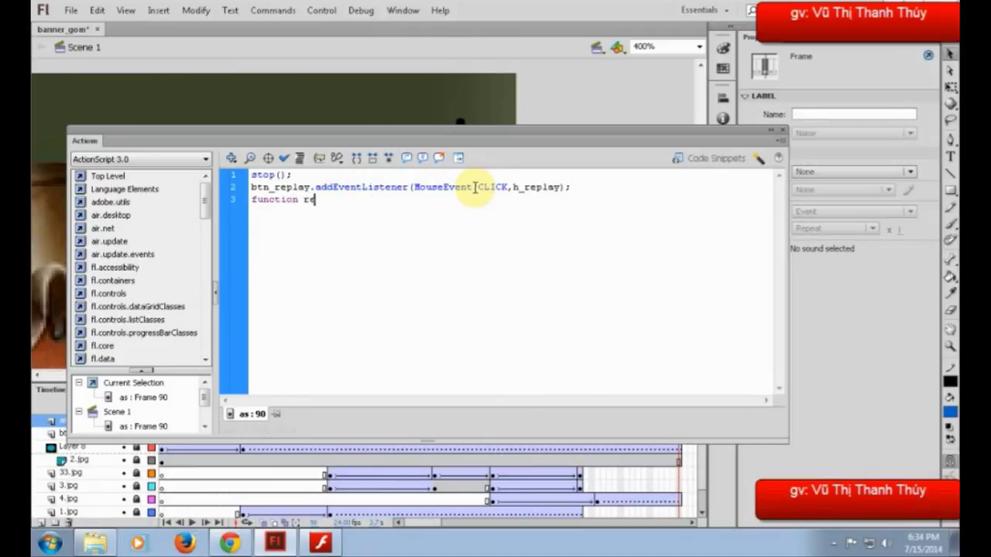
key(BackSpace)
key(BackSpace)
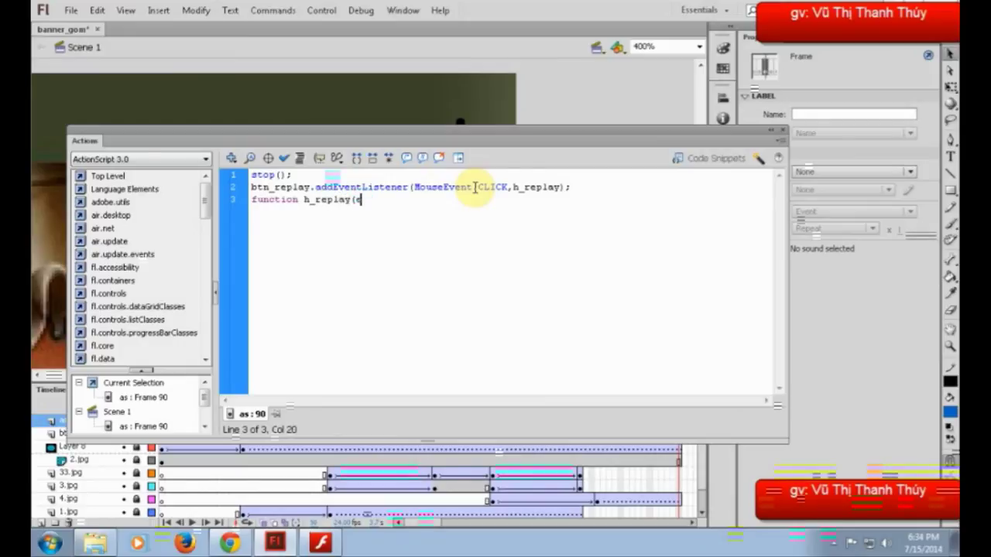
text(:Mous)
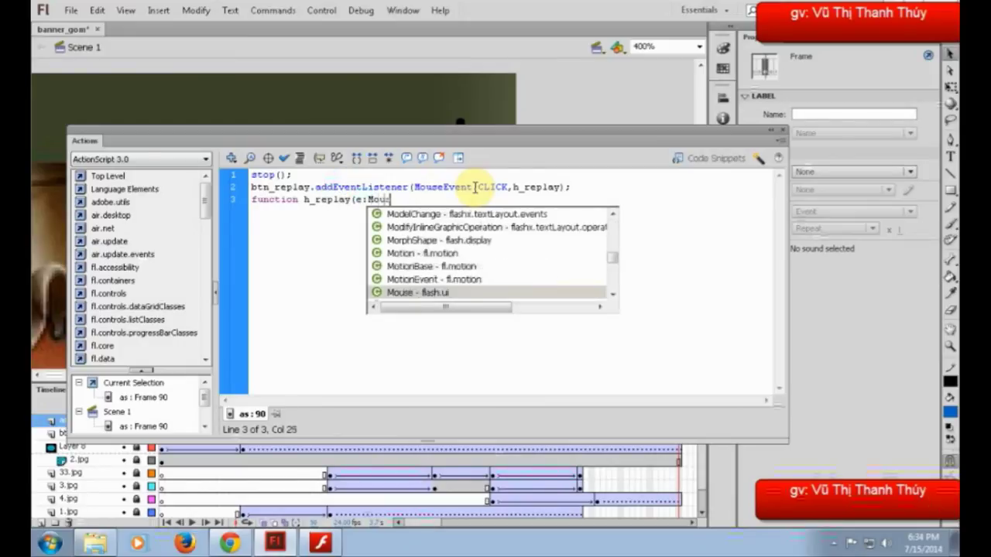
text(e)
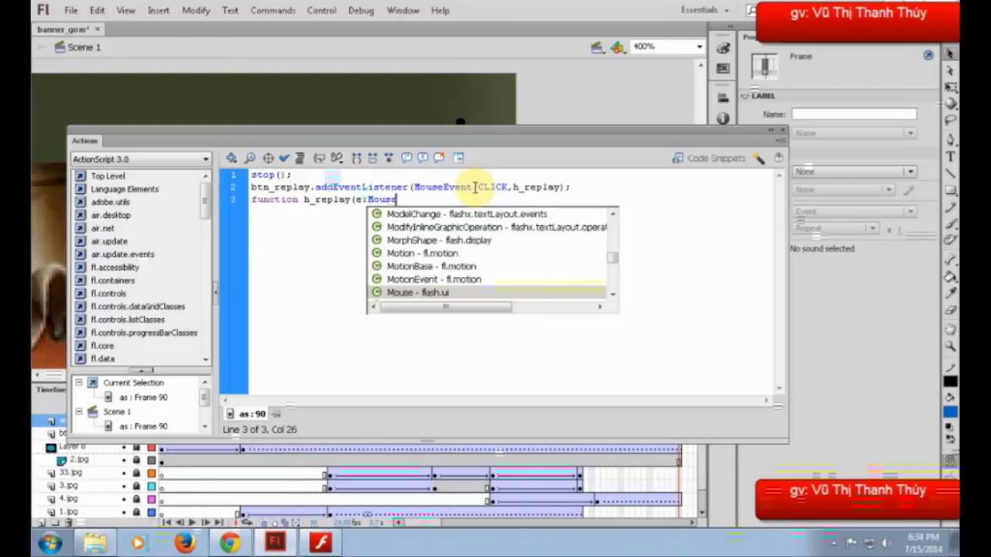
text(E)
key(Return)
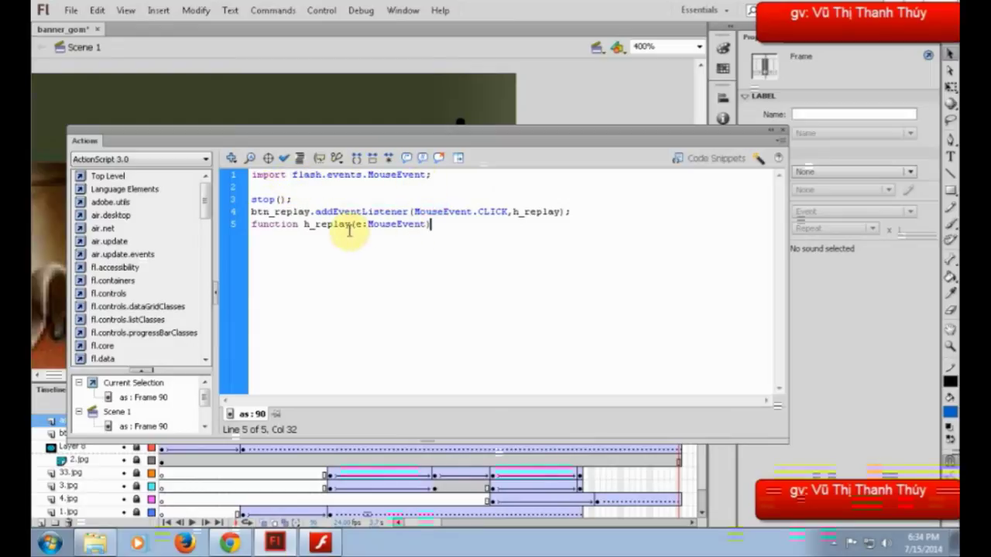
drag(353, 225, 458, 227)
click(465, 225)
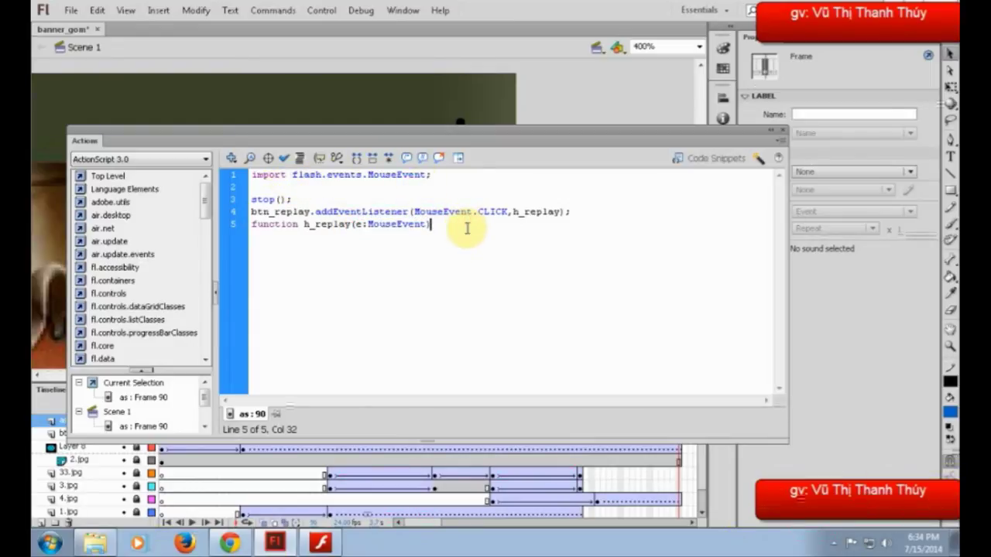
text(:void{)
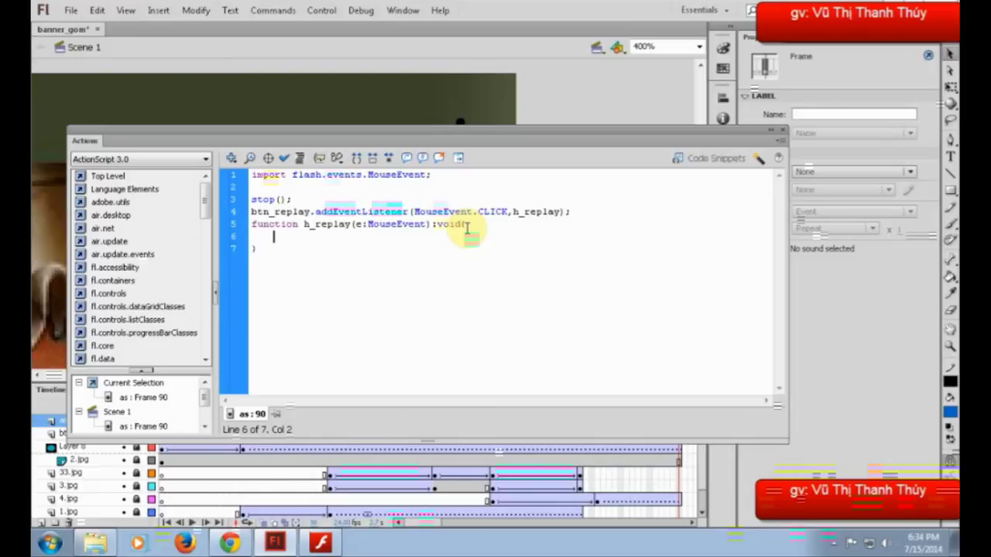
Step: Fill the h_replay function body with the call gotoAndPlay(1)
text(toA)
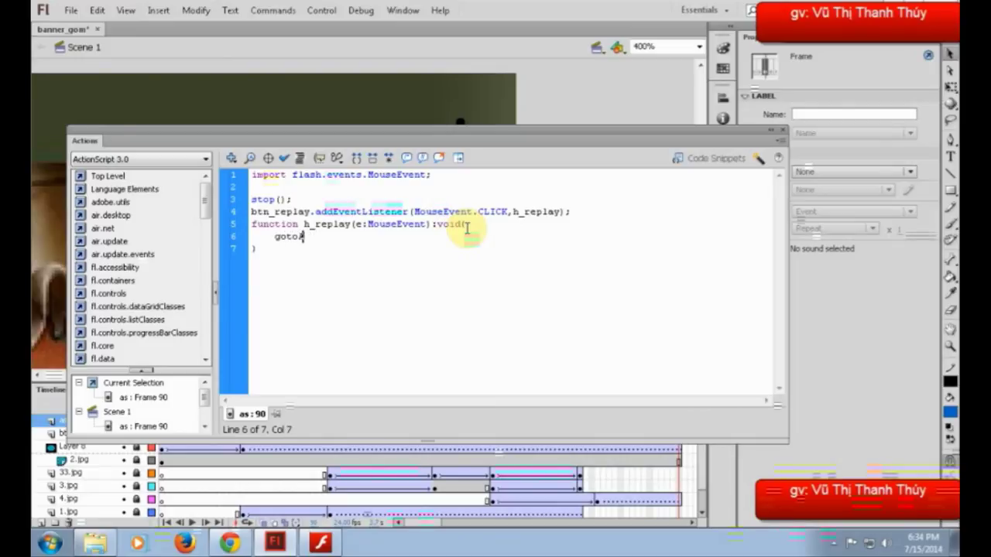
text(ndPlay)
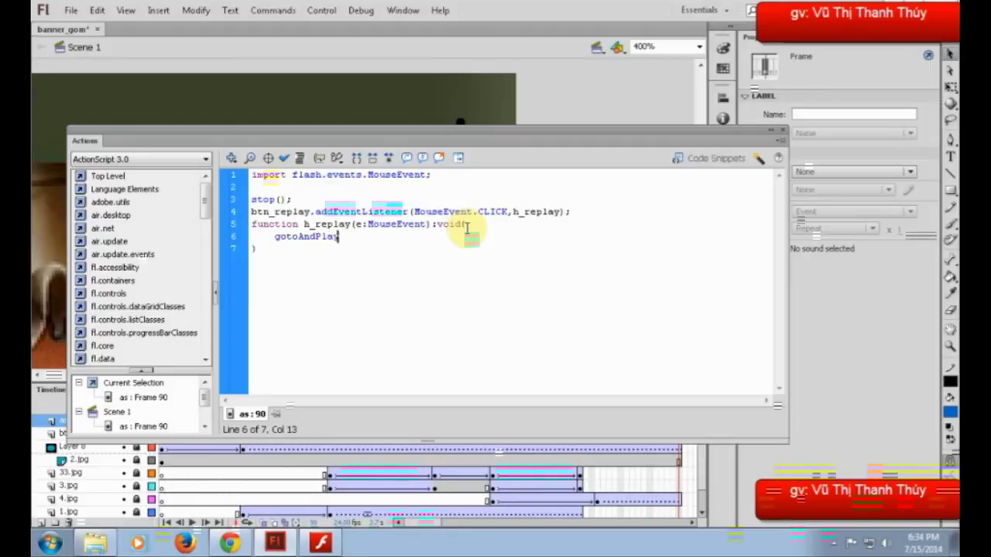
text((1))
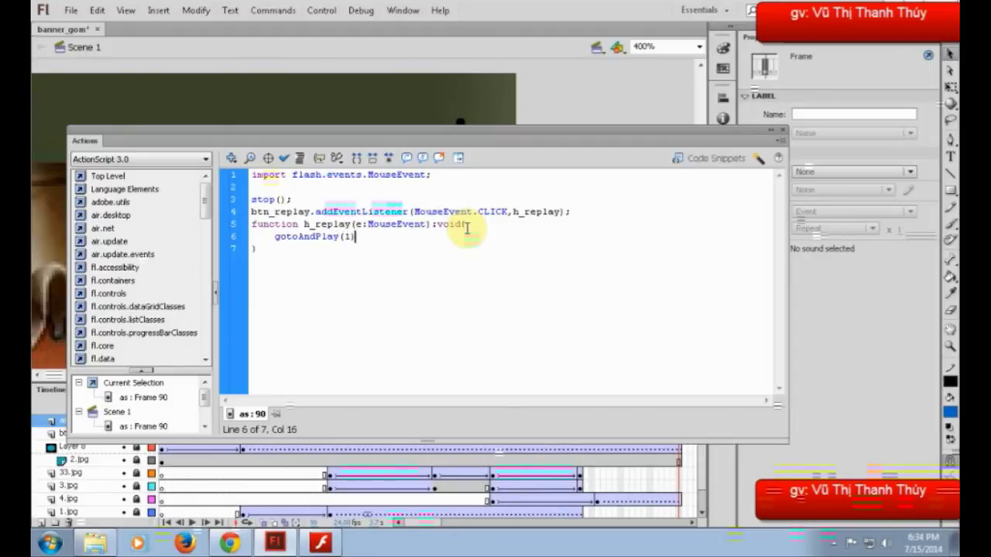
Step: Test the movie, trigger the replay button once the banner has played, and close the preview
key(ctrl+Return)
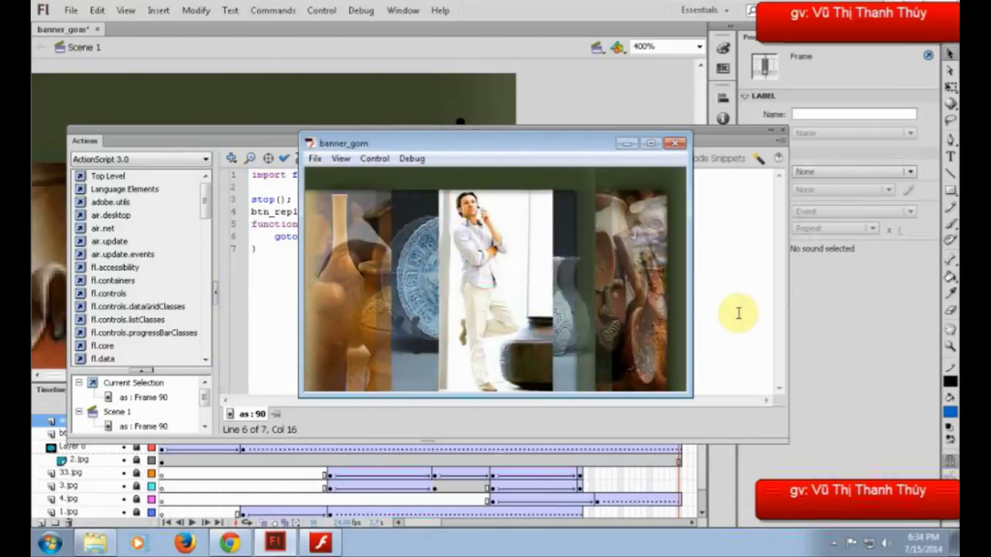
click(663, 195)
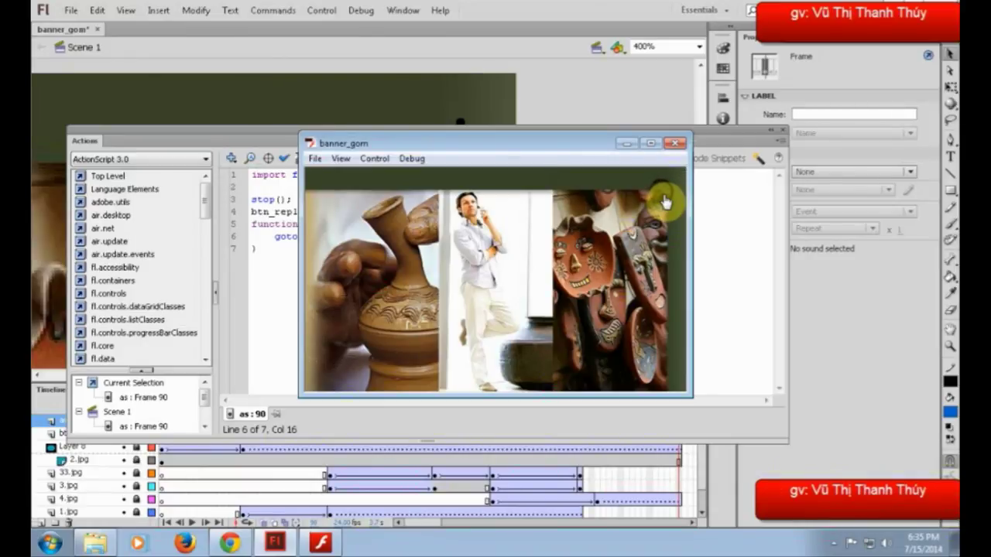
click(676, 144)
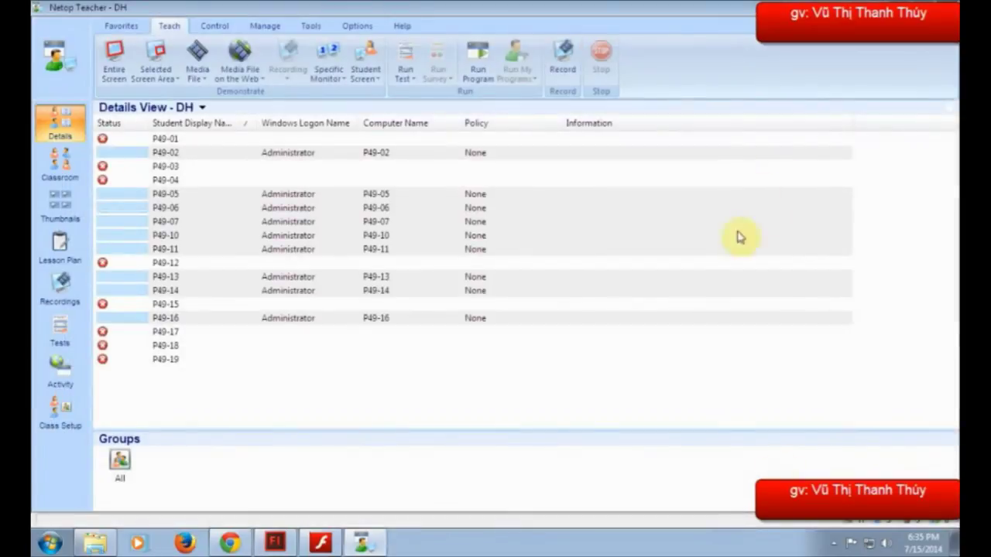
click(833, 546)
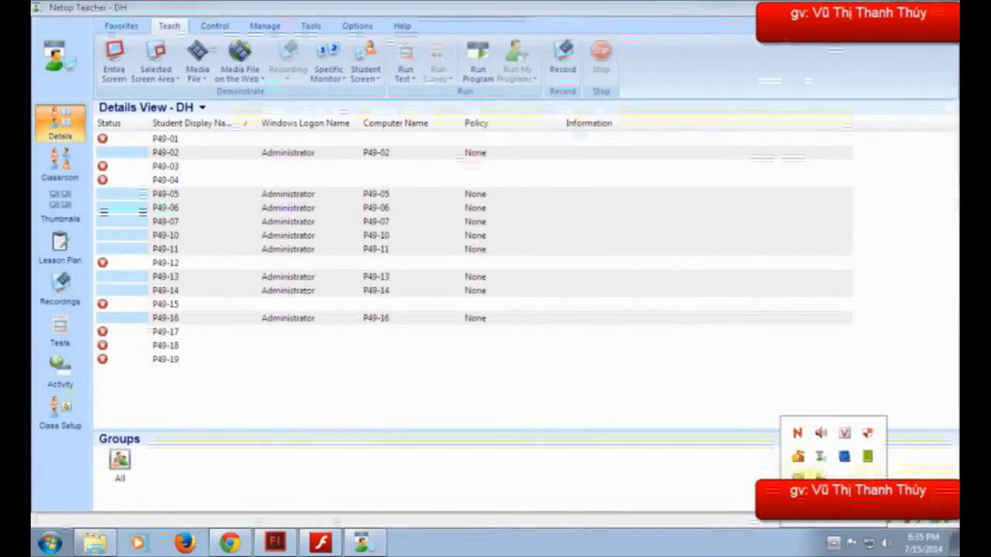
right_click(797, 477)
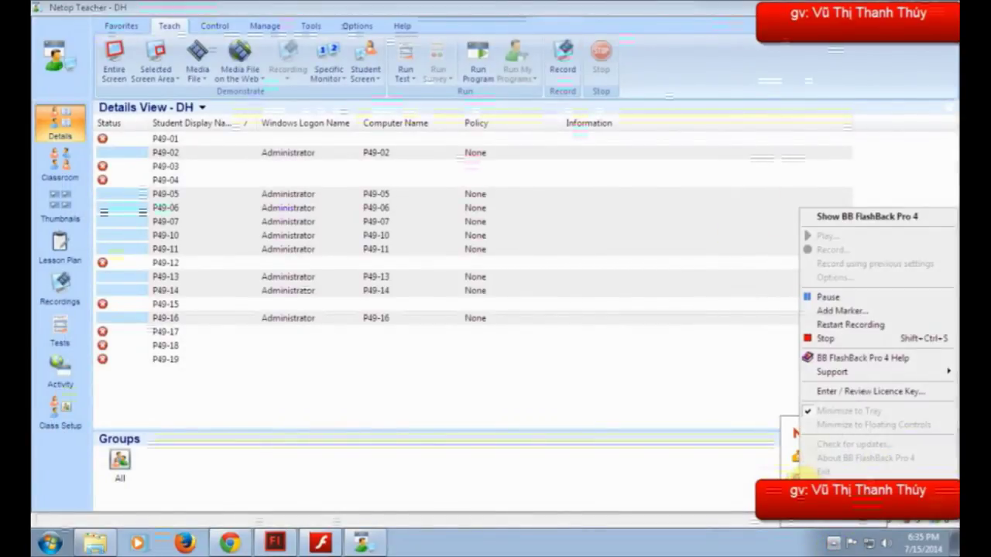